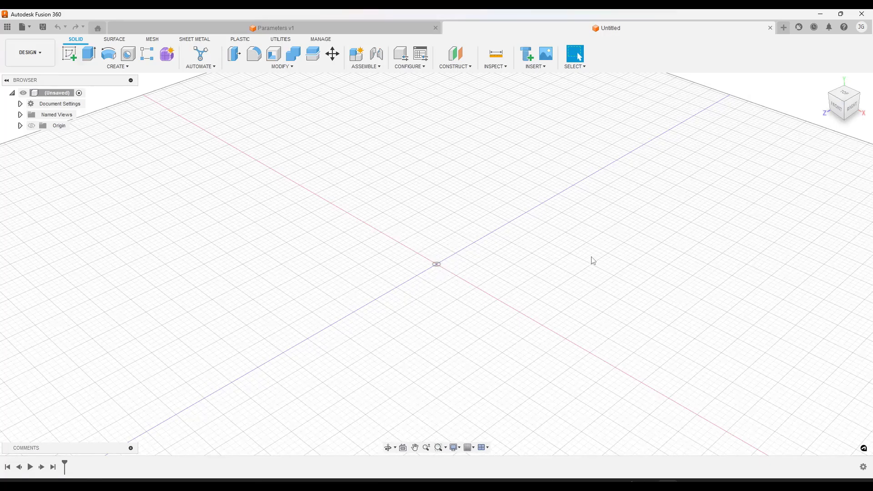
# - Add a user parameter named ShelfHeight in inches with the expression 48
pyautogui.scroll(3, 593, 261)
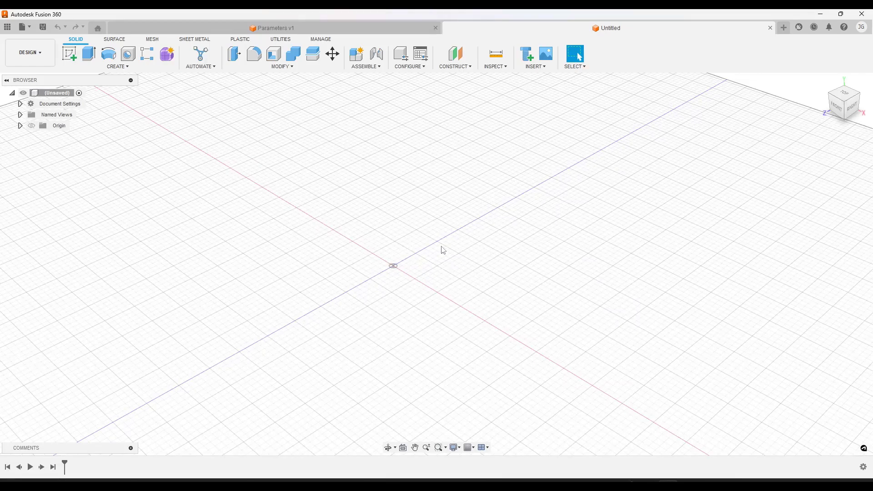
pyautogui.scroll(1, 453, 259)
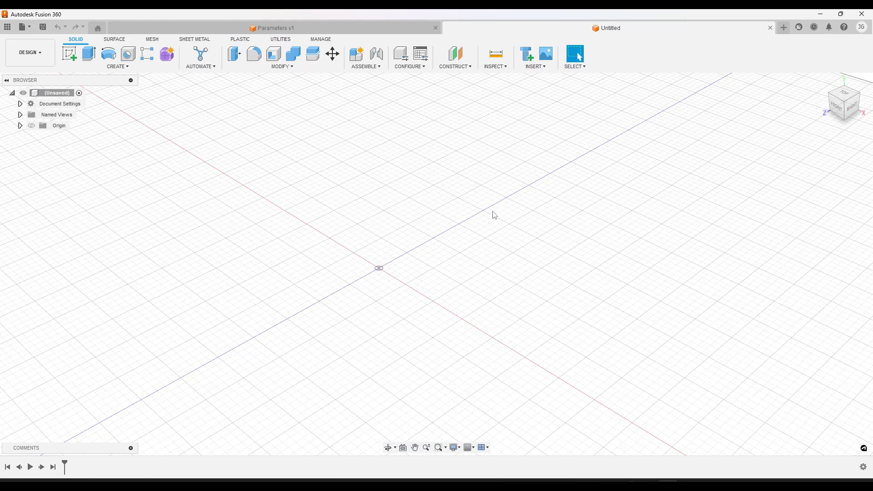
pyautogui.click(281, 68)
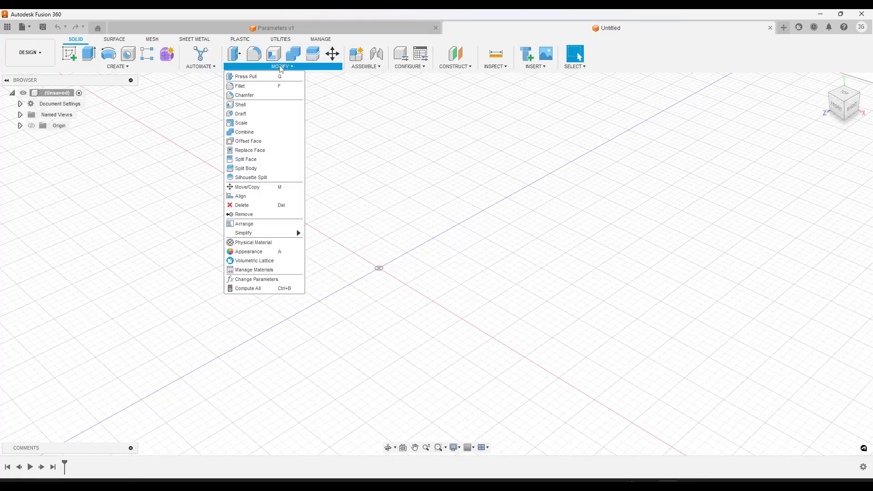
pyautogui.click(256, 279)
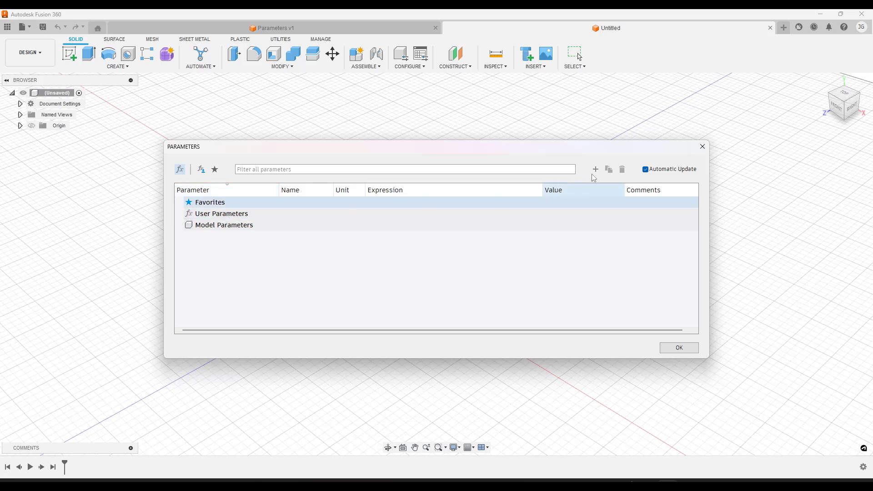
pyautogui.click(244, 219)
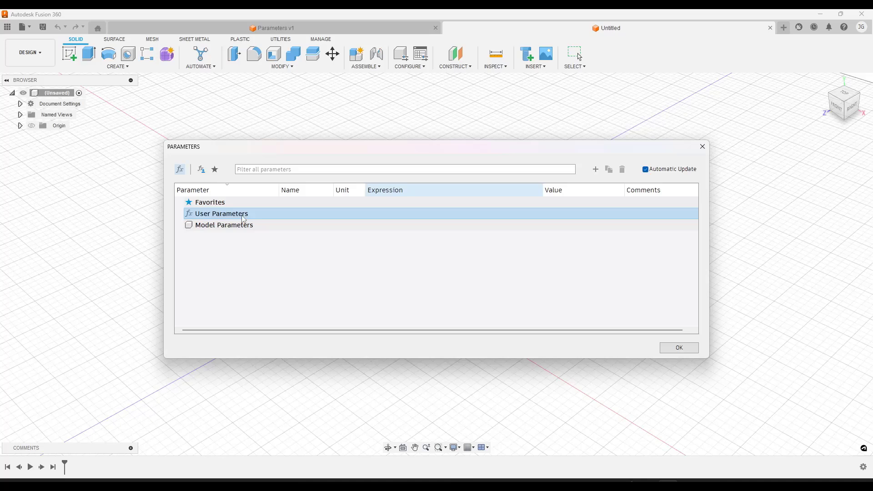
pyautogui.click(596, 169)
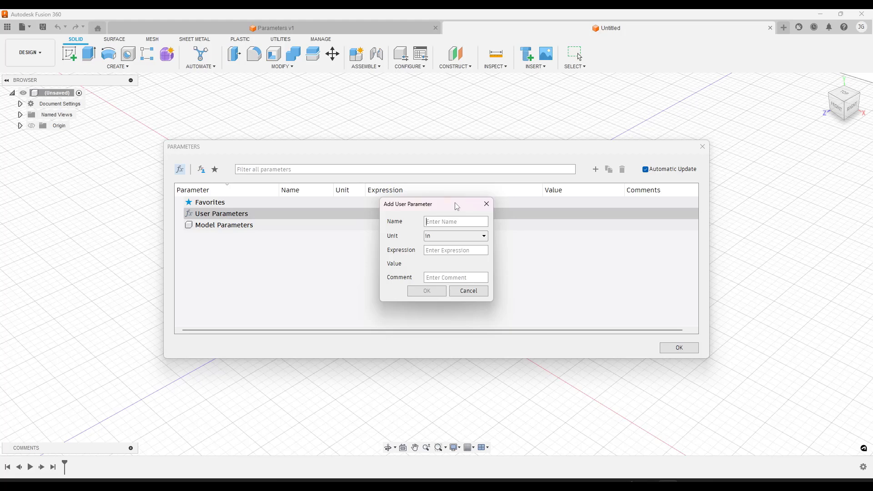
pyautogui.write('ShelfHeight')
pyautogui.click(444, 249)
pyautogui.write('48')
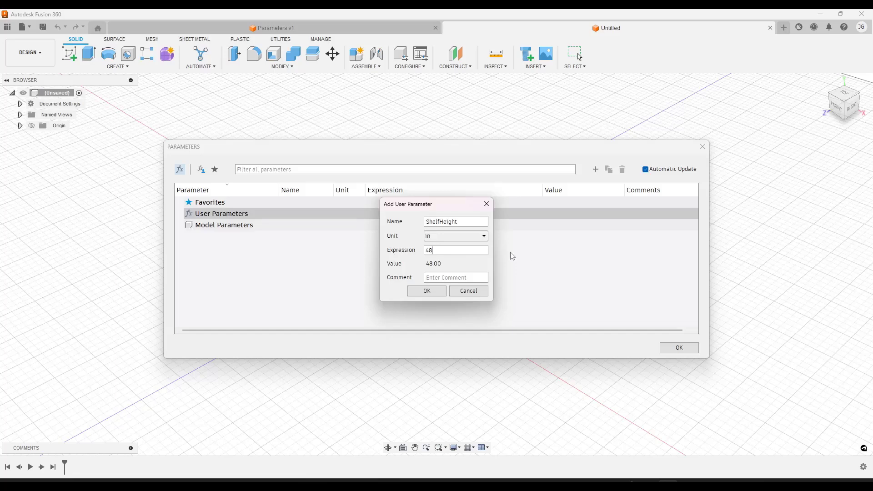
pyautogui.click(426, 292)
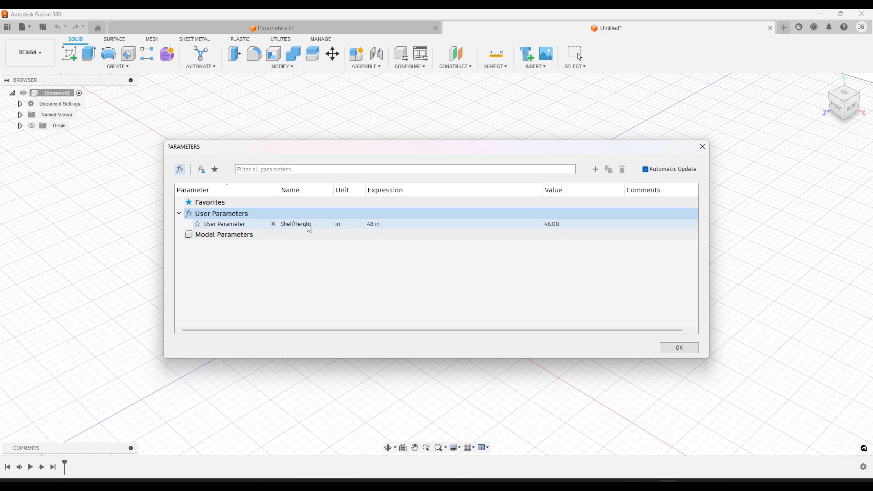
# - Add a second user parameter named ShelfDepth with a value of 18 in and close the parameter list
pyautogui.click(595, 169)
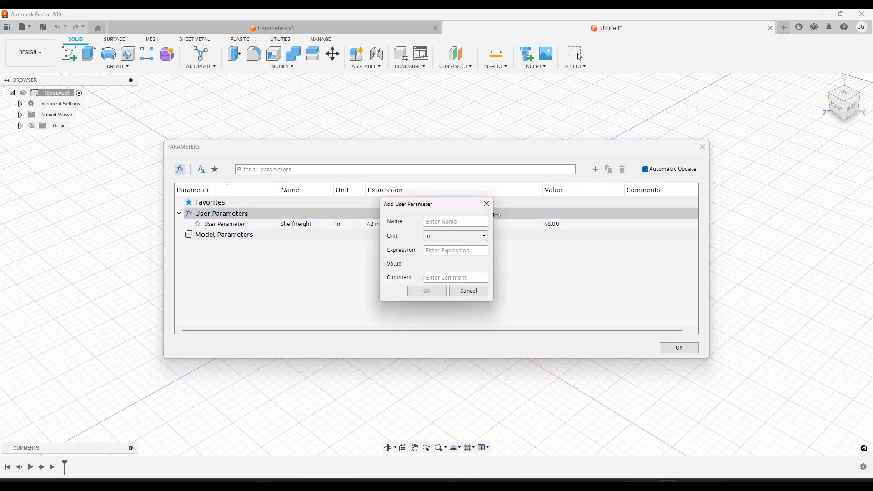
pyautogui.write('Shelf')
pyautogui.write('Depth')
pyautogui.write('18')
pyautogui.click(420, 291)
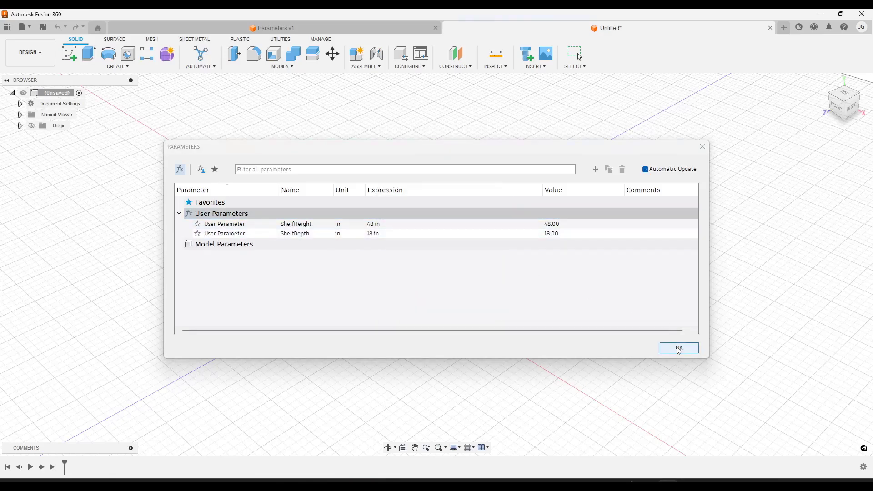
pyautogui.click(679, 348)
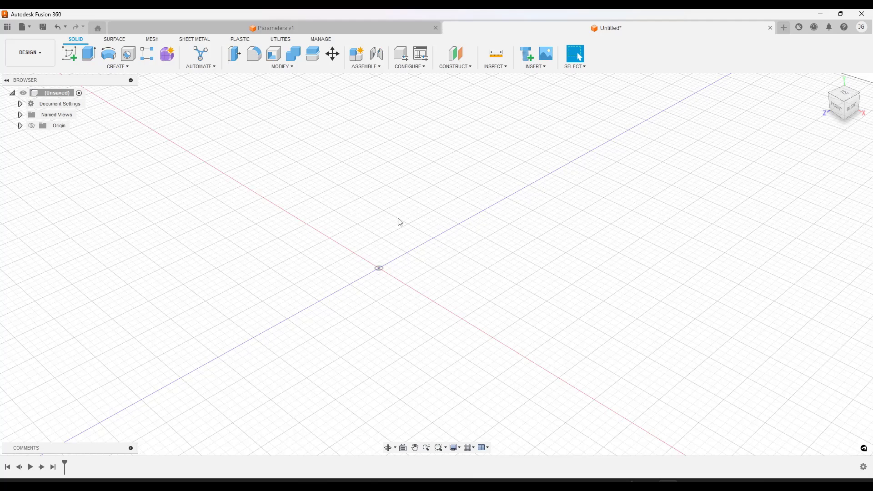
# - On a new sketch on the front XY plane, start a two-point rectangle at the origin with its width set to ShelfDepth
pyautogui.click(70, 55)
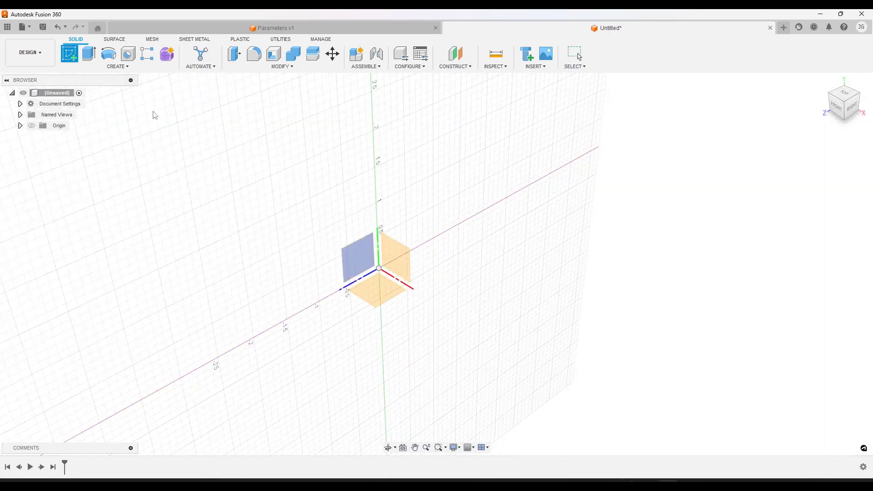
pyautogui.click(398, 262)
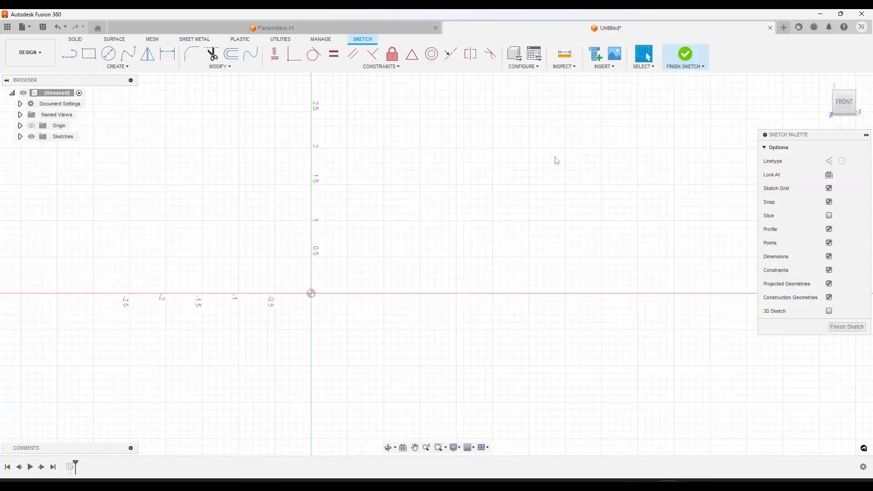
pyautogui.click(90, 54)
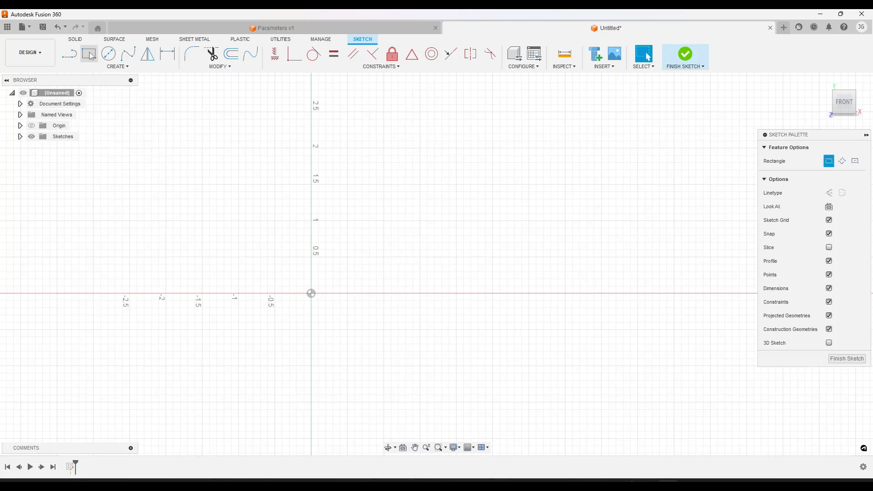
pyautogui.click(312, 293)
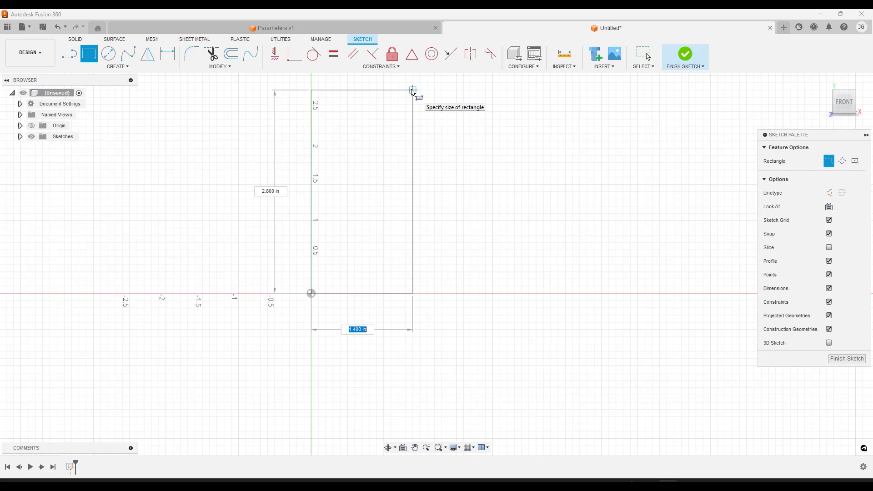
pyautogui.write('She')
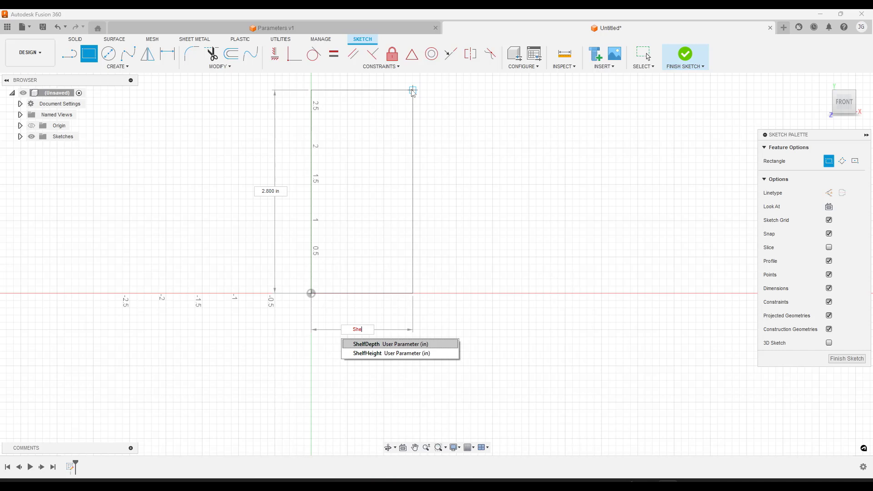
pyautogui.write('lfDepth')
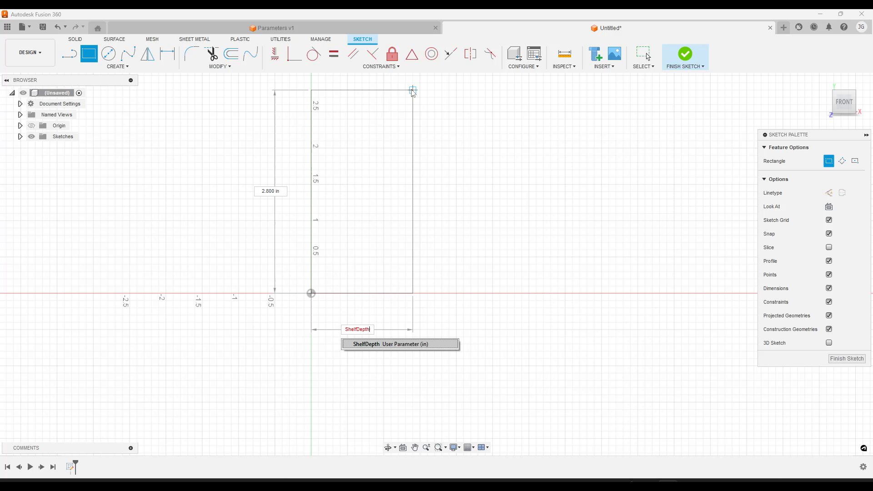
pyautogui.press('Tab')
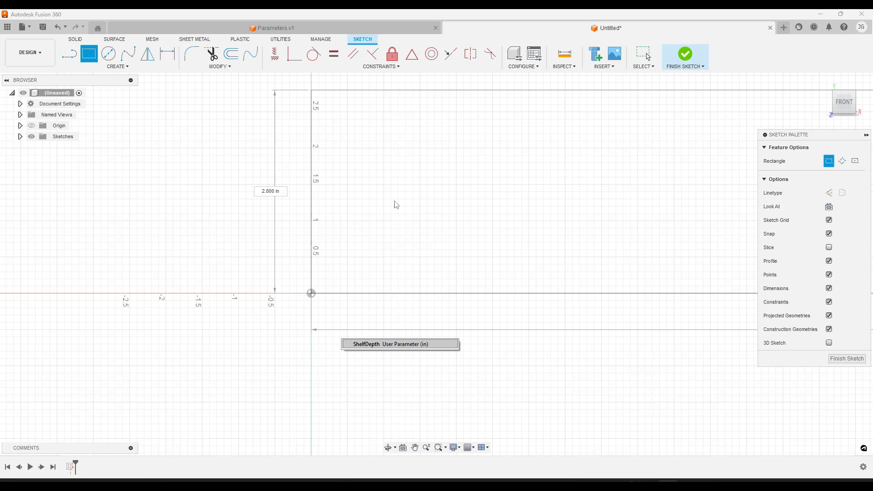
# - Set the rectangle's height to the ShelfHeight parameter and finish the rectangle above the origin
pyautogui.click(273, 191)
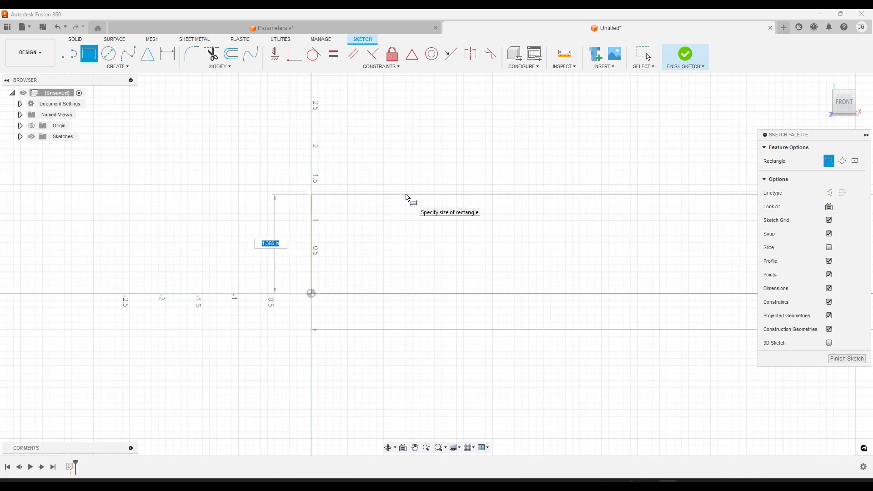
pyautogui.write('She')
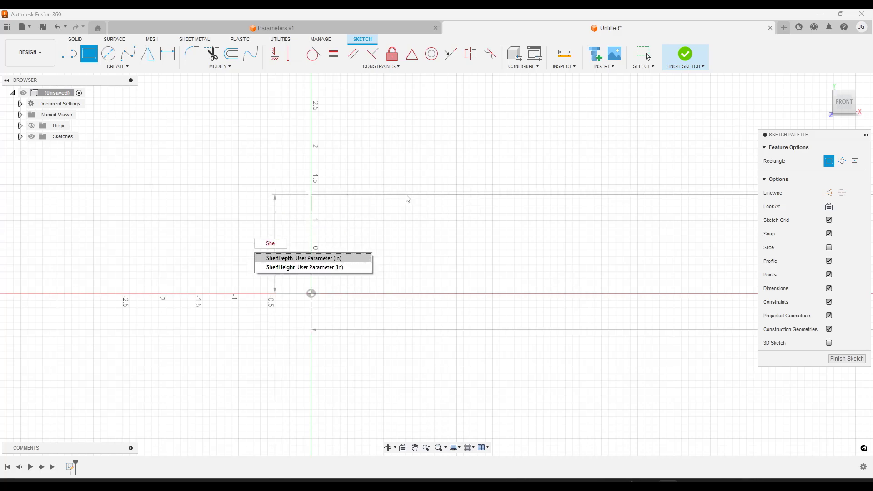
pyautogui.press('Down')
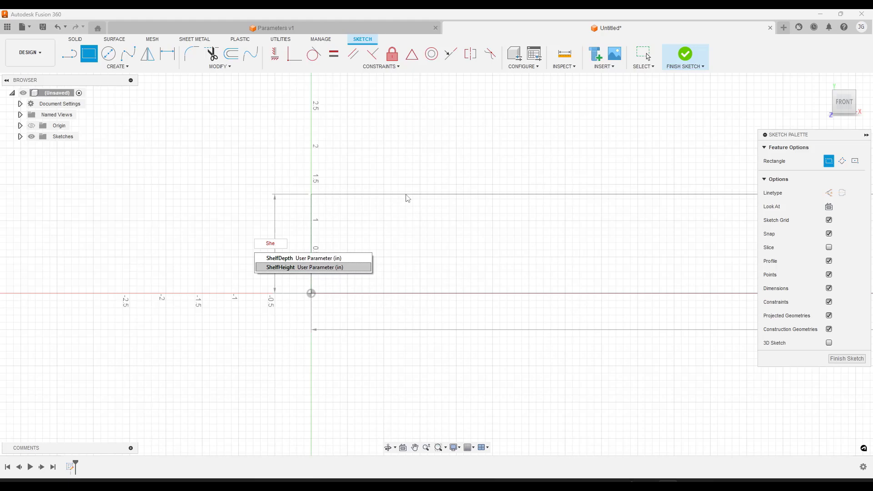
pyautogui.press('Return')
pyautogui.press('Tab')
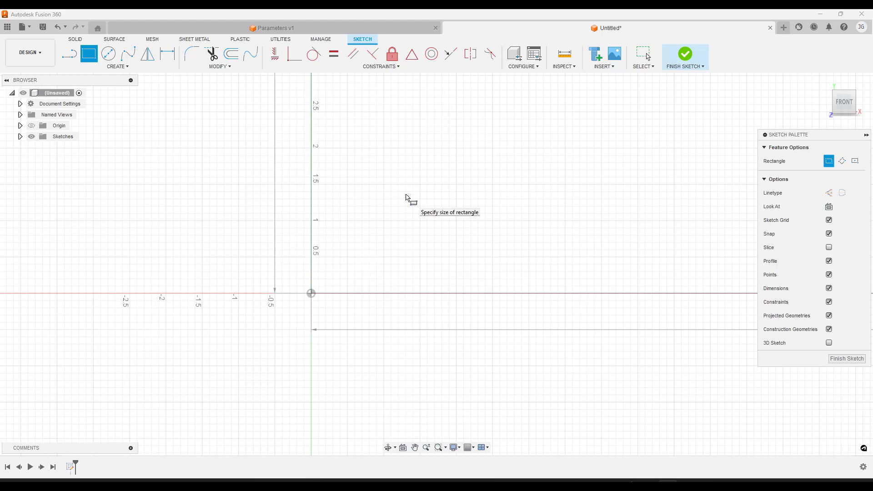
pyautogui.scroll(-10, 255, 284)
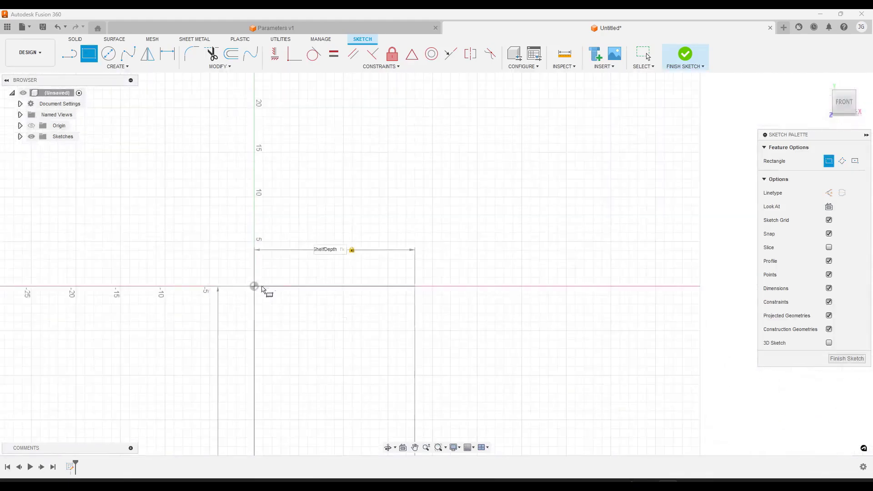
pyautogui.scroll(-4, 347, 218)
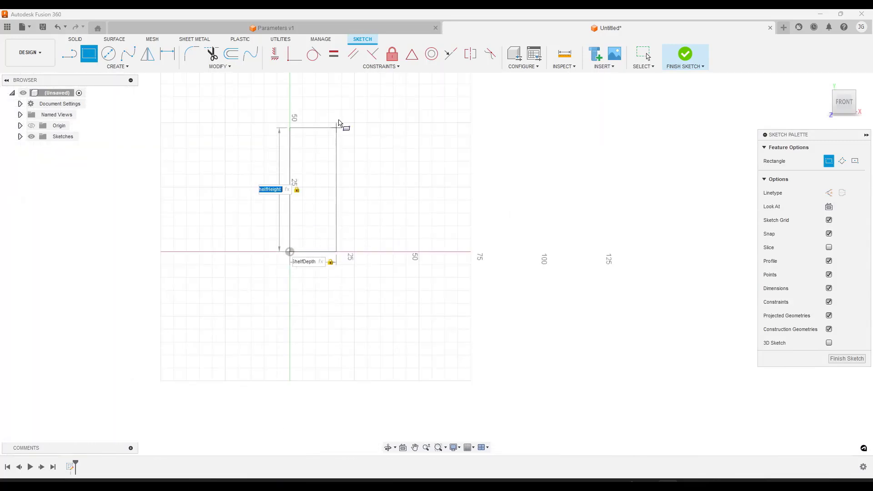
pyautogui.press('Return')
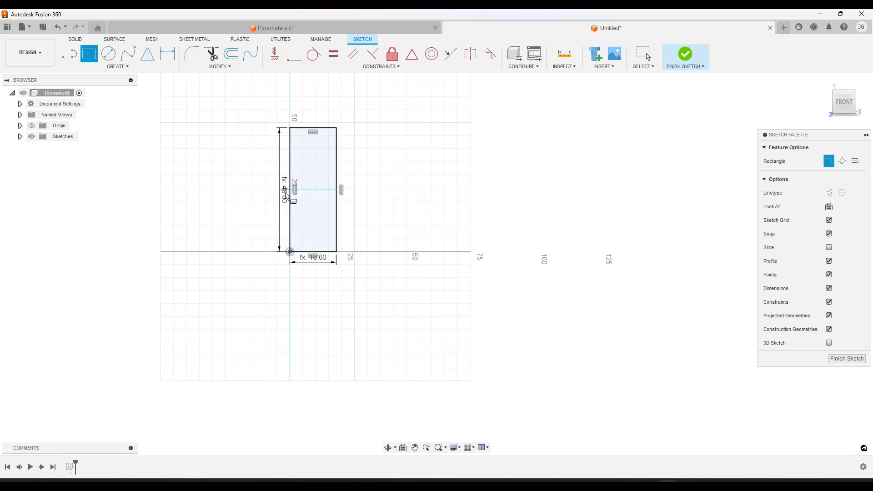
# - Change the ShelfDepth user parameter to 24 in with the parameter list placed clear of the rectangle
pyautogui.scroll(4, 327, 228)
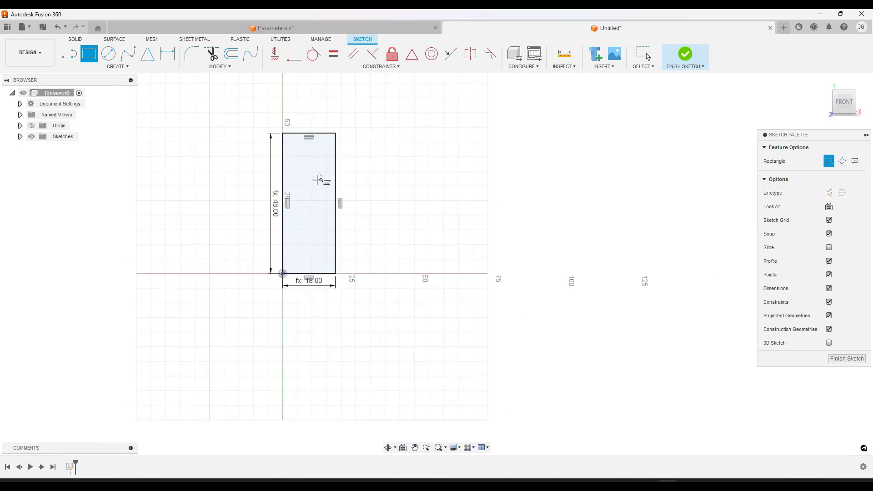
pyautogui.scroll(2, 339, 143)
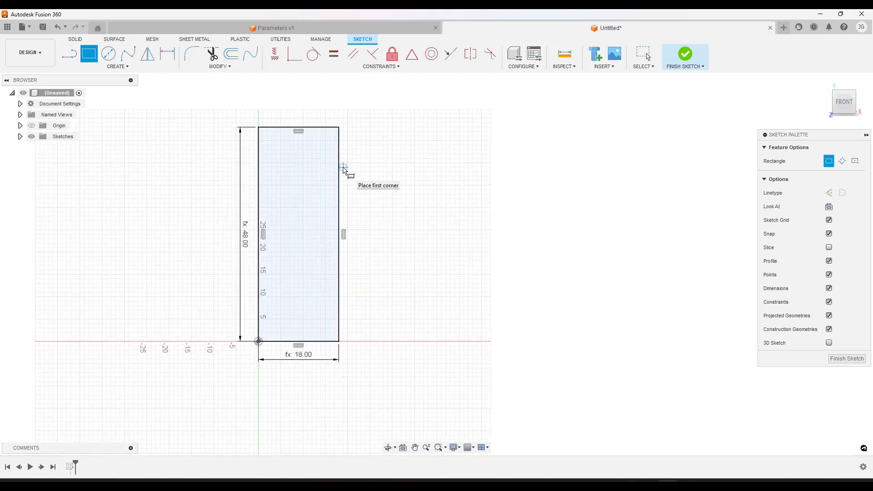
pyautogui.click(220, 66)
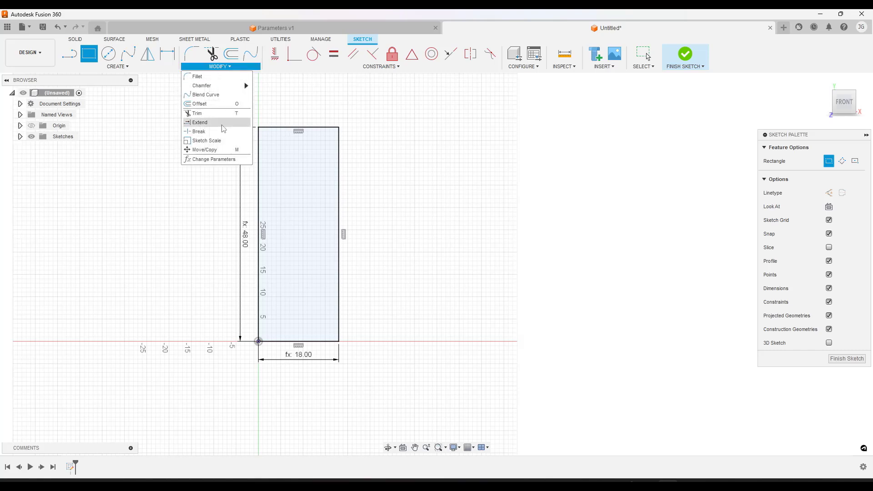
pyautogui.click(221, 162)
pyautogui.moveTo(310, 148); pyautogui.dragTo(498, 79)
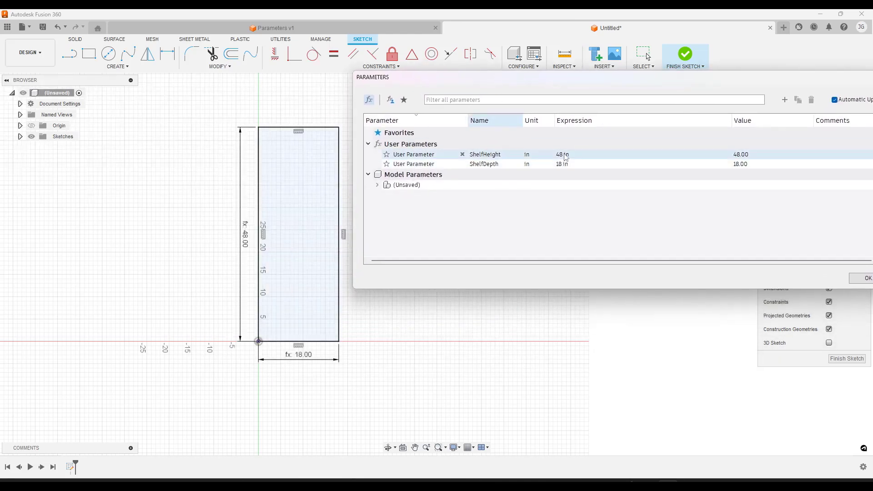
pyautogui.click(564, 155)
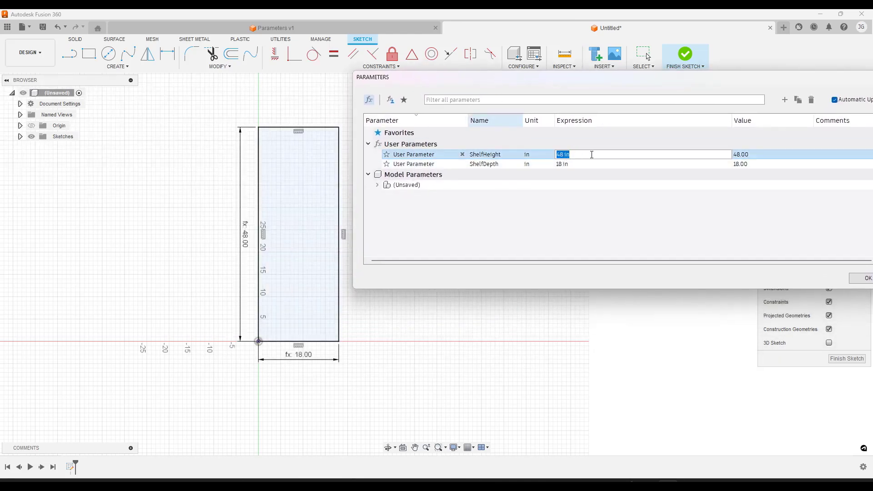
pyautogui.click(576, 164)
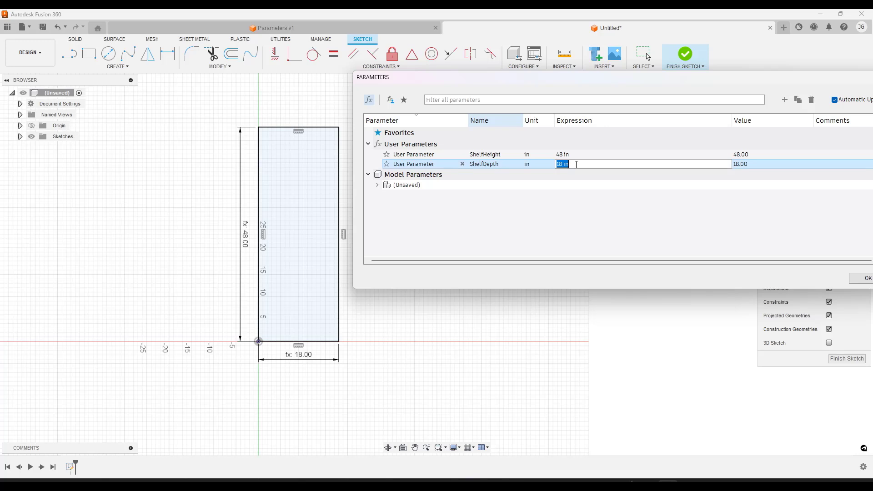
pyautogui.write('24')
pyautogui.press('Return')
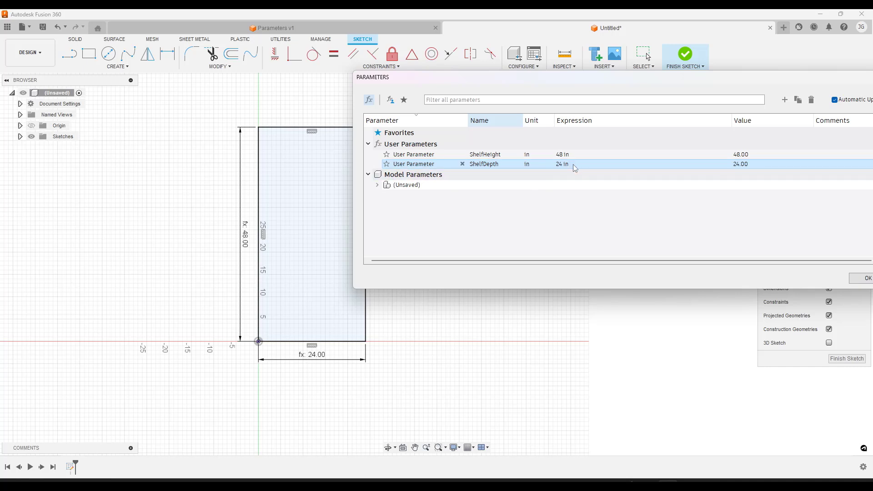
# - Set the ShelfDepth parameter back to 18 in and reposition the parameter list
pyautogui.doubleClick(573, 164)
pyautogui.moveTo(577, 165); pyautogui.dragTo(551, 165)
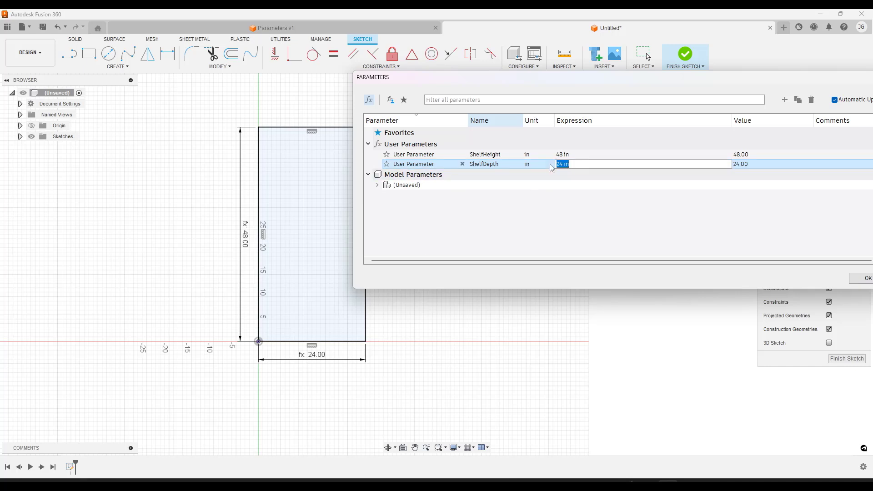
pyautogui.write('18')
pyautogui.press('Return')
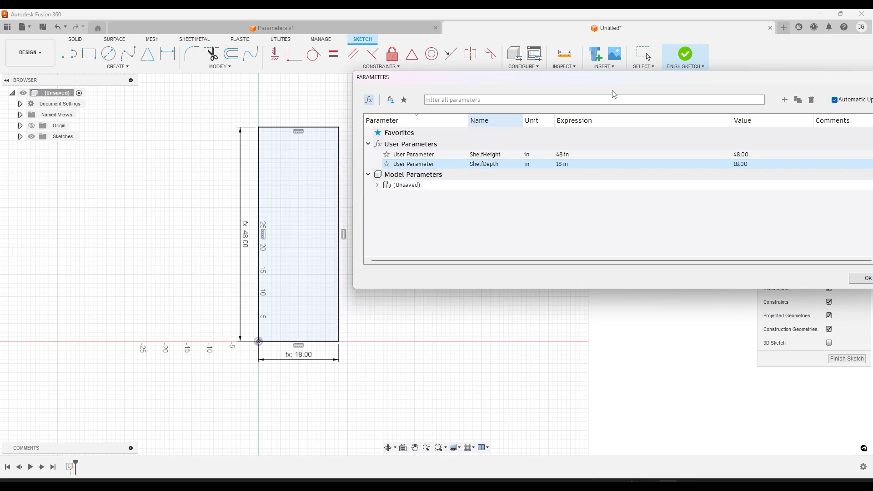
pyautogui.moveTo(612, 86); pyautogui.dragTo(599, 73)
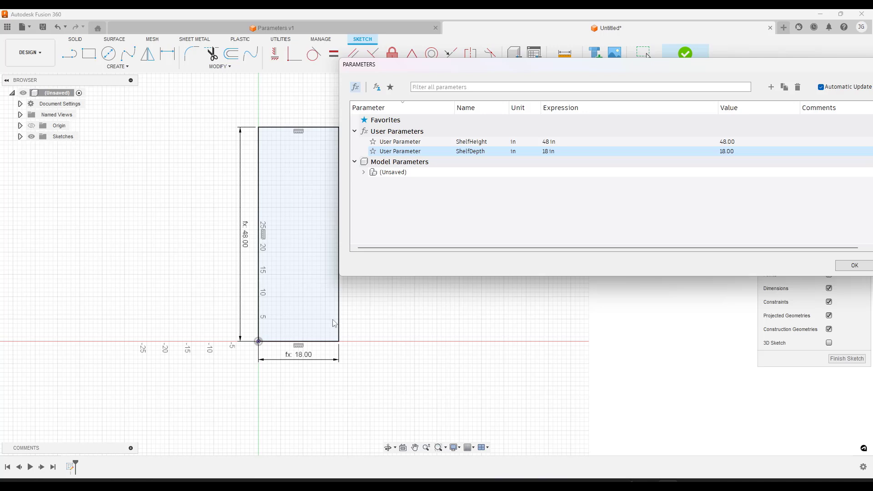
# - Add a user parameter named ShelfThickness in inches with the expression 3/4 and close the parameter list
pyautogui.click(772, 88)
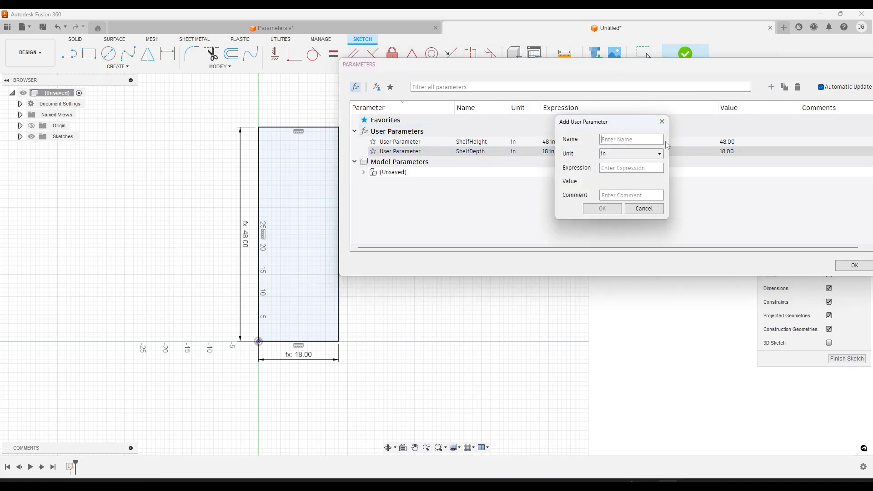
pyautogui.write('Wood')
pyautogui.press('BackSpace')
pyautogui.press('BackSpace')
pyautogui.press('BackSpace')
pyautogui.press('BackSpace')
pyautogui.write('ShelfThick')
pyautogui.write('3/4')
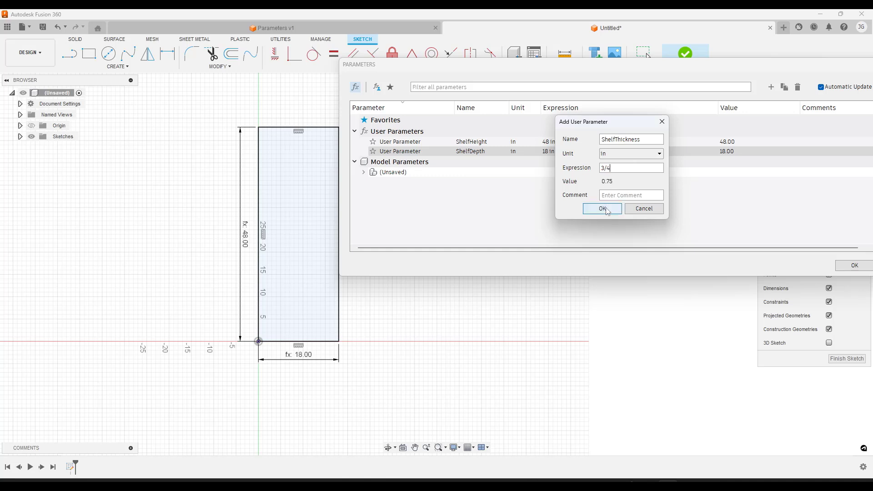
pyautogui.click(601, 208)
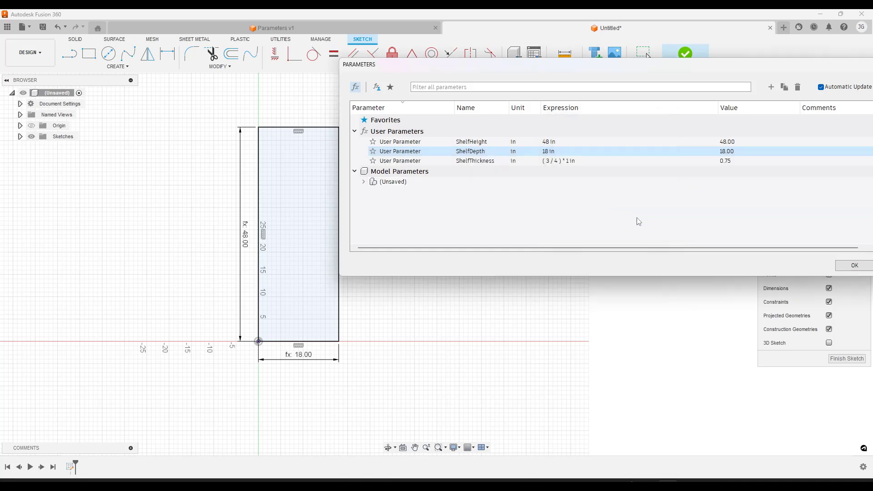
pyautogui.click(852, 266)
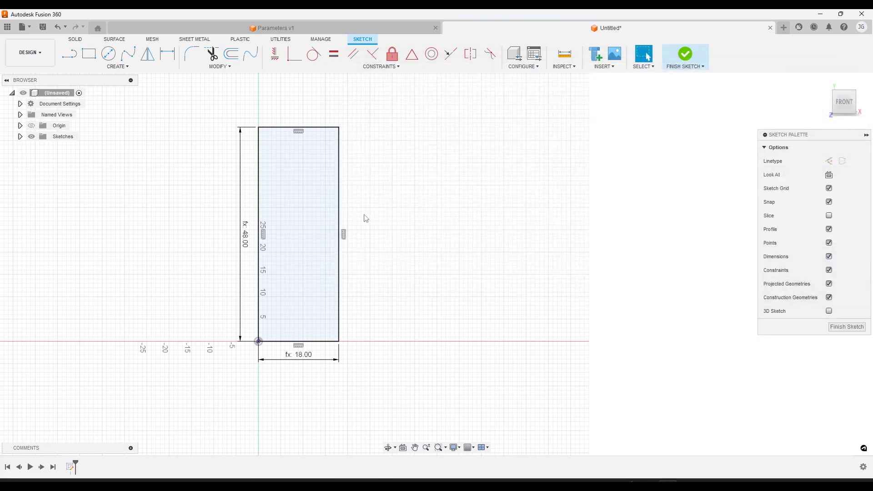
# - Finish the sketch and extrude the rectangle profile as a new body with its distance set to ShelfThickness
pyautogui.click(846, 327)
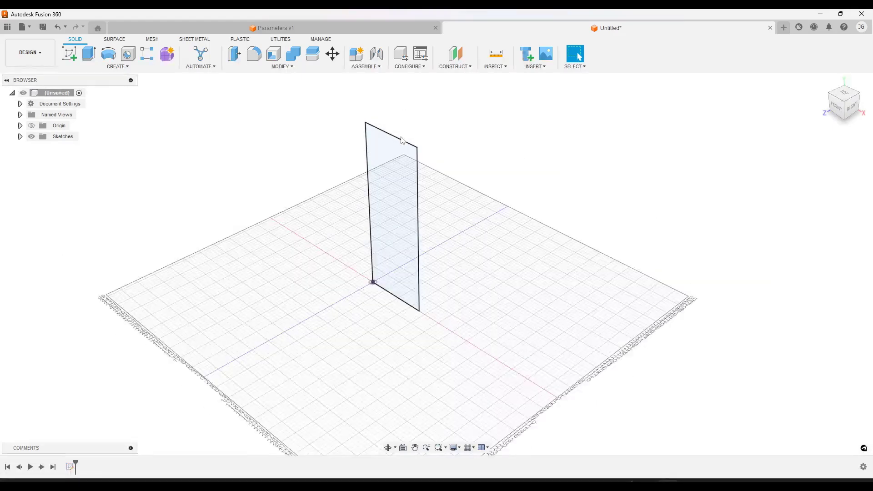
pyautogui.click(88, 53)
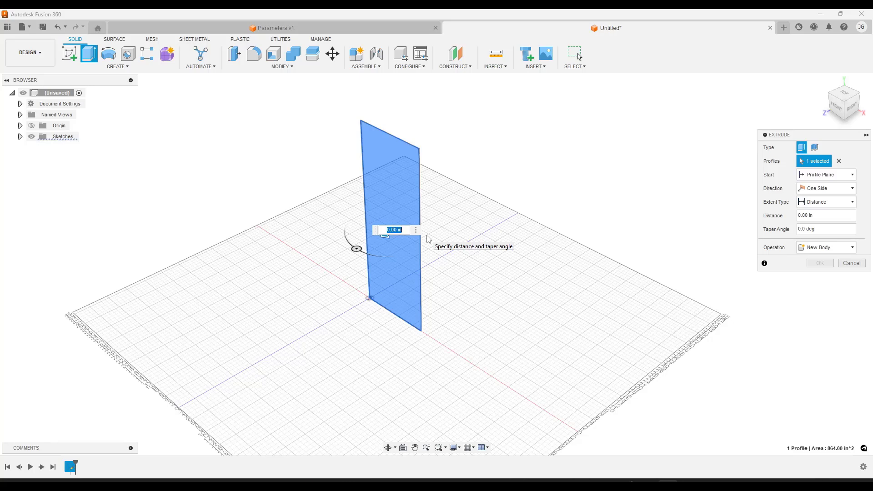
pyautogui.write('Shel')
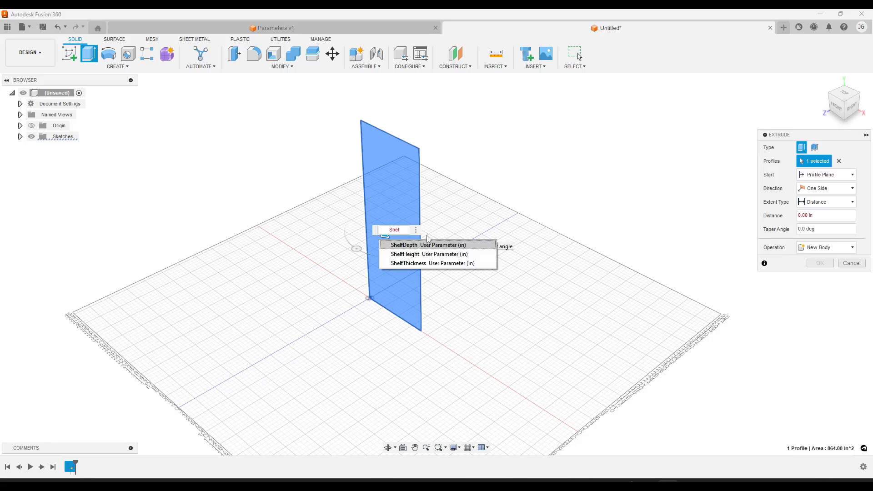
pyautogui.write('fThinc')
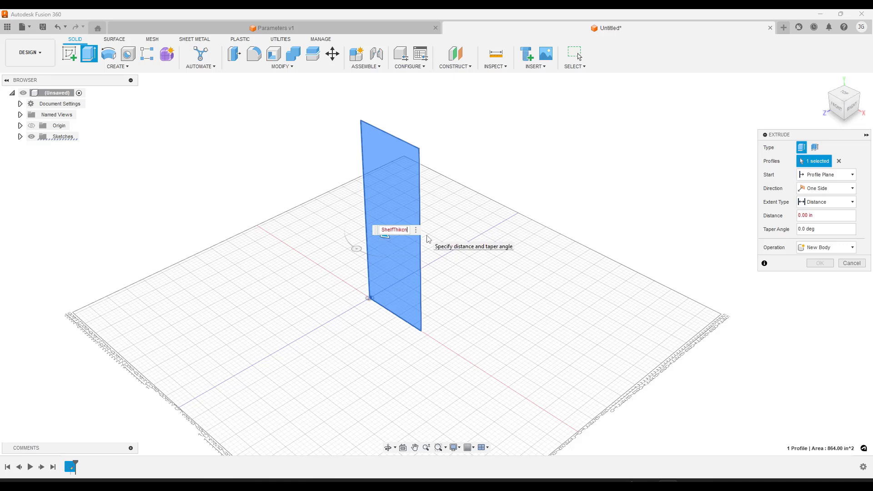
pyautogui.press('BackSpace')
pyautogui.press('BackSpace')
pyautogui.write('ck')
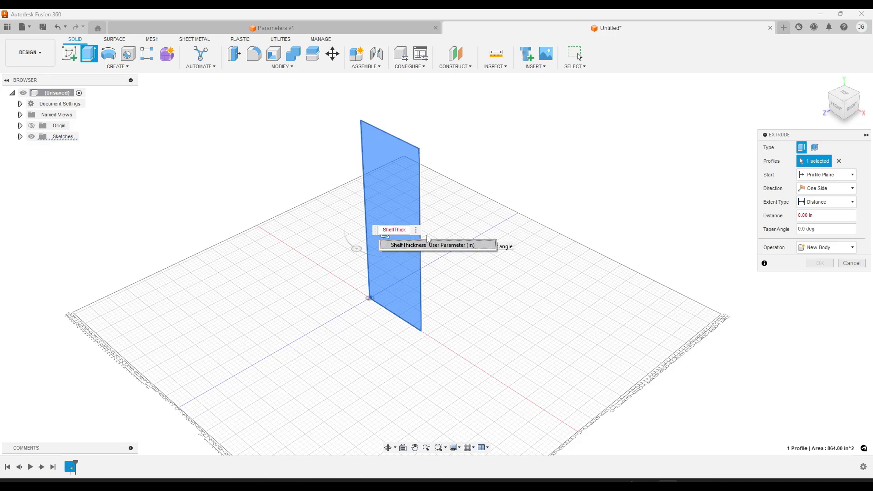
pyautogui.write('ness')
pyautogui.press('Return')
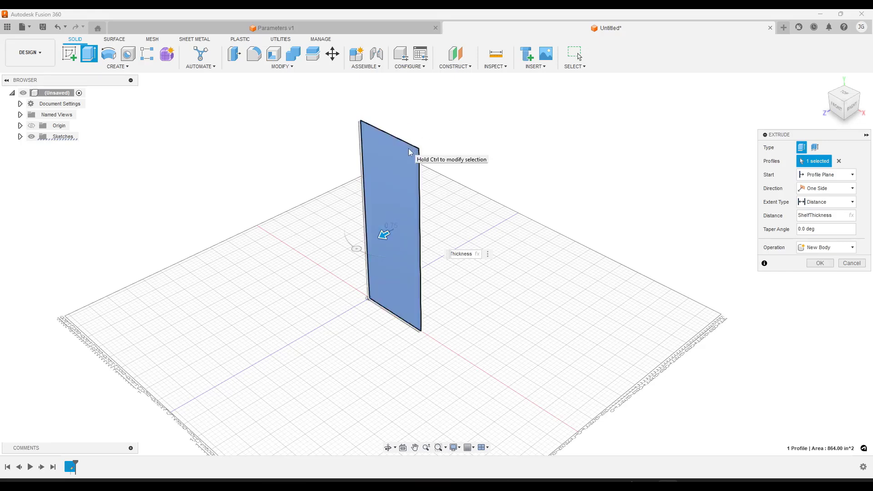
# - Change the ShelfThickness user parameter to 5/8" with the parameter list moved clear of the panel
pyautogui.click(278, 67)
pyautogui.click(282, 276)
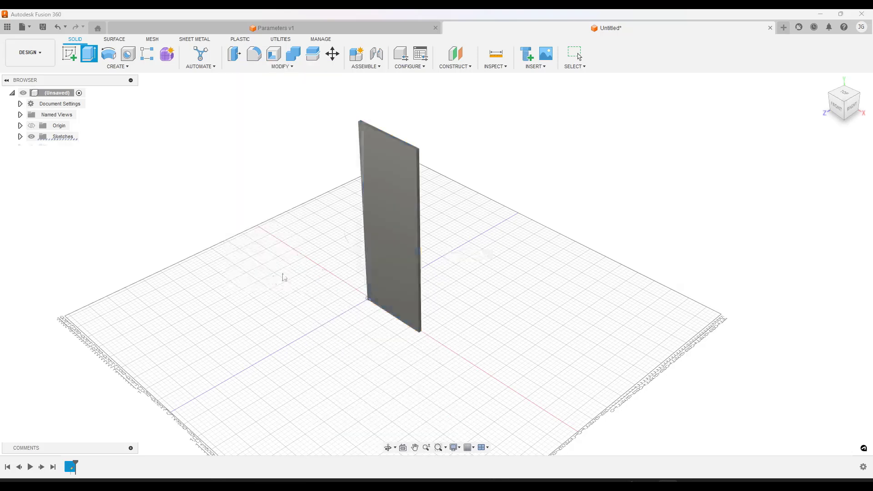
pyautogui.click(555, 161)
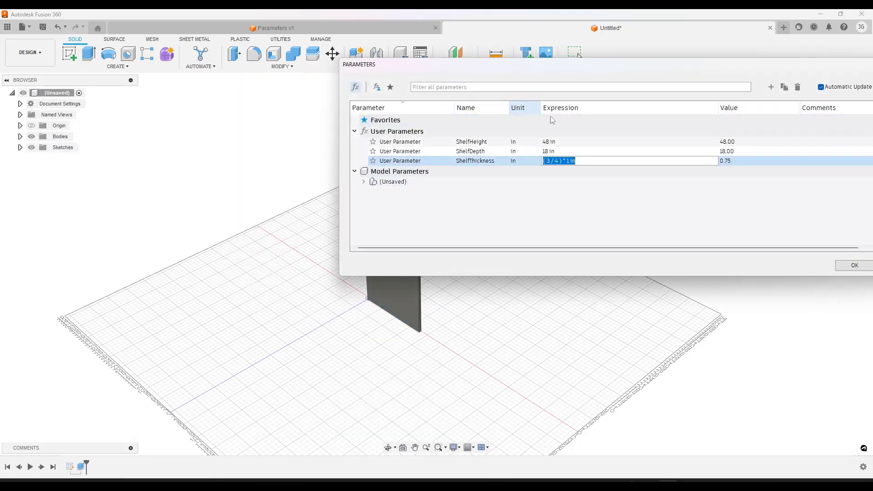
pyautogui.moveTo(534, 69); pyautogui.dragTo(597, 40)
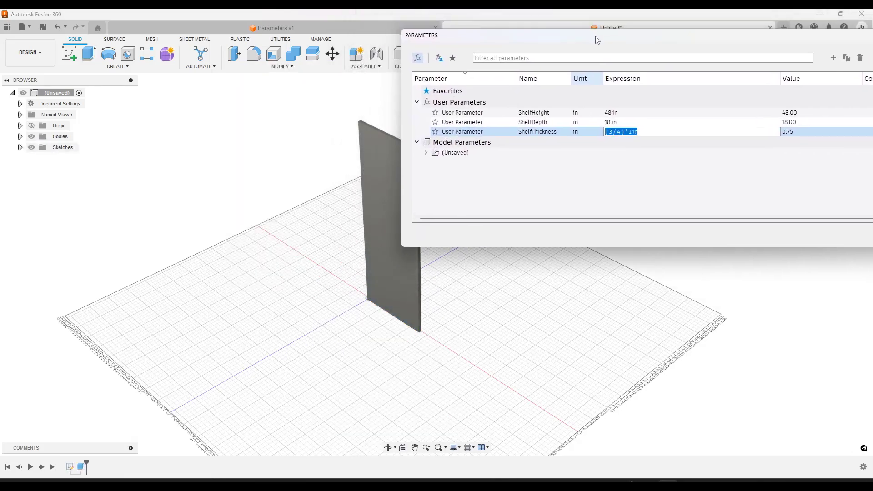
pyautogui.write('5/8"')
pyautogui.press('Return')
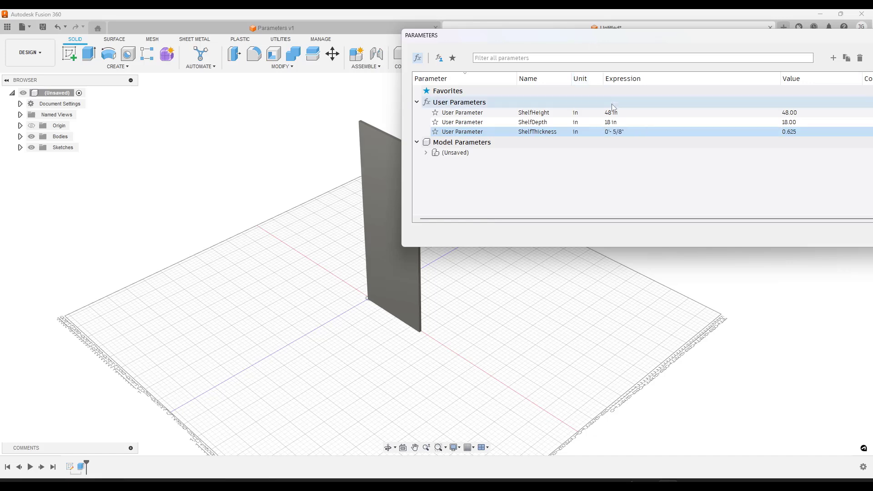
pyautogui.press('Return')
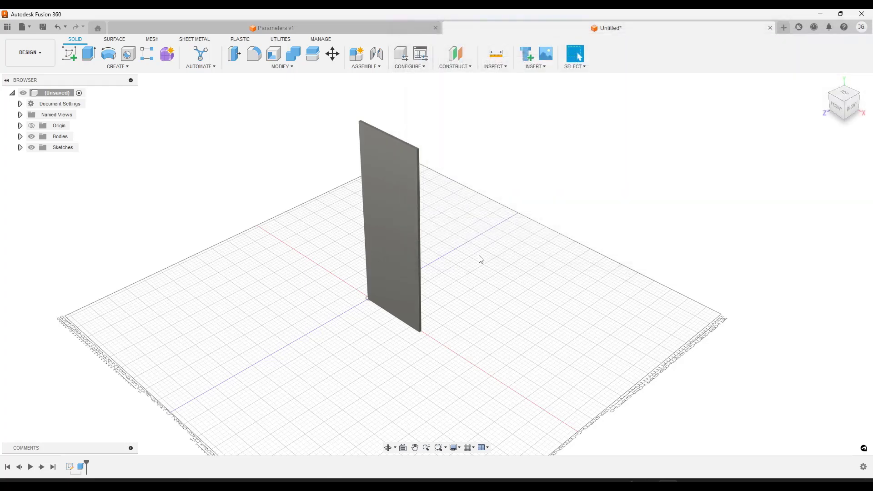
# - Measure the distance between the panel's two large opposite faces to check its thickness
pyautogui.scroll(5, 400, 205)
pyautogui.click(496, 53)
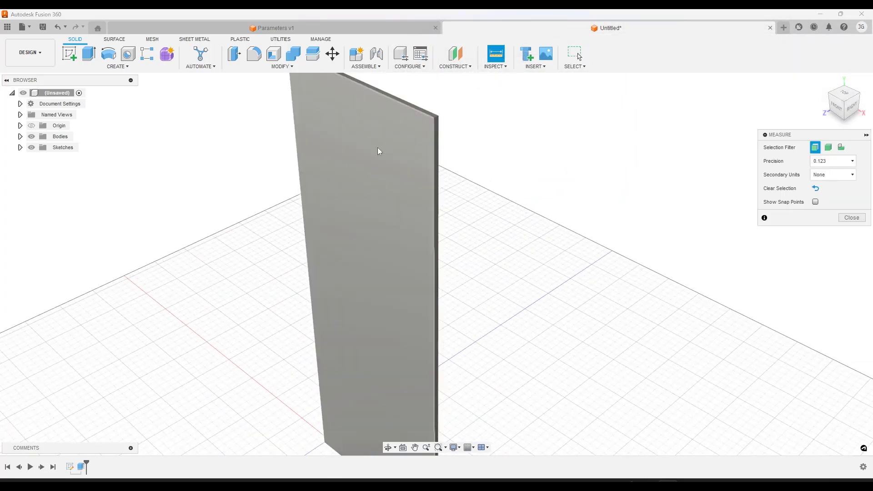
pyautogui.click(370, 316)
pyautogui.keyDown('shift'); pyautogui.moveTo(473, 157); pyautogui.dragTo(370, 316, button='middle'); pyautogui.keyUp('shift')
pyautogui.click(370, 315)
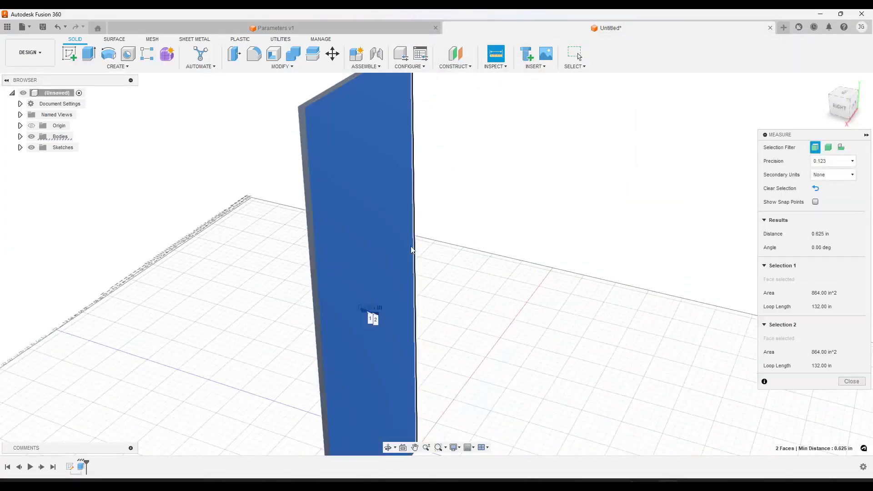
pyautogui.scroll(4, 371, 317)
pyautogui.scroll(-5, 370, 314)
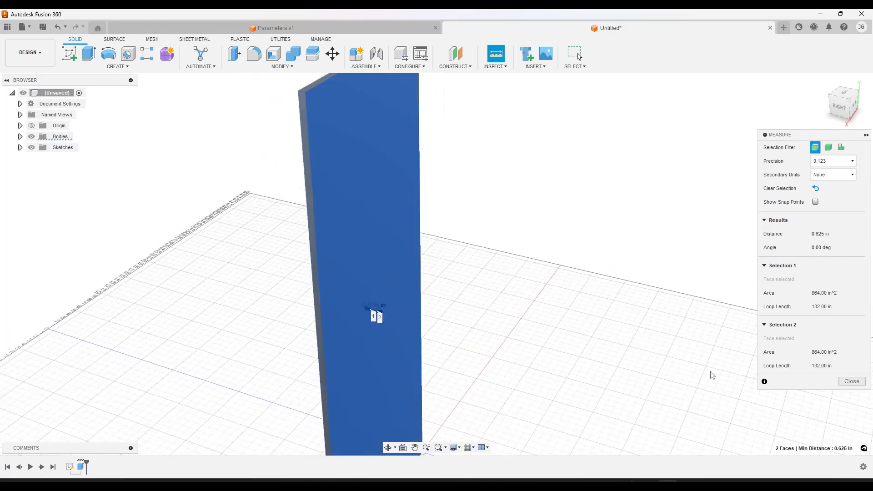
pyautogui.click(851, 381)
pyautogui.keyDown('shift'); pyautogui.moveTo(323, 267); pyautogui.dragTo(421, 244, button='middle'); pyautogui.keyUp('shift')
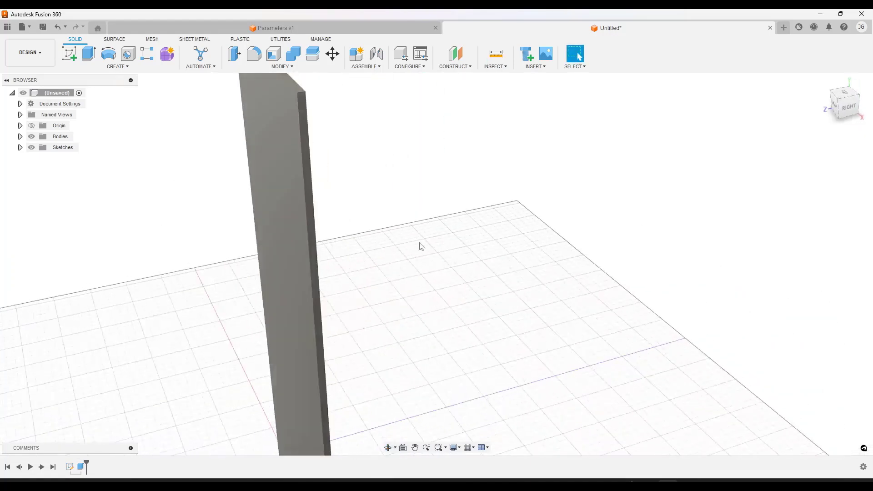
pyautogui.scroll(-5, 343, 226)
pyautogui.keyDown('shift'); pyautogui.moveTo(342, 225); pyautogui.dragTo(448, 179, button='middle'); pyautogui.keyUp('shift')
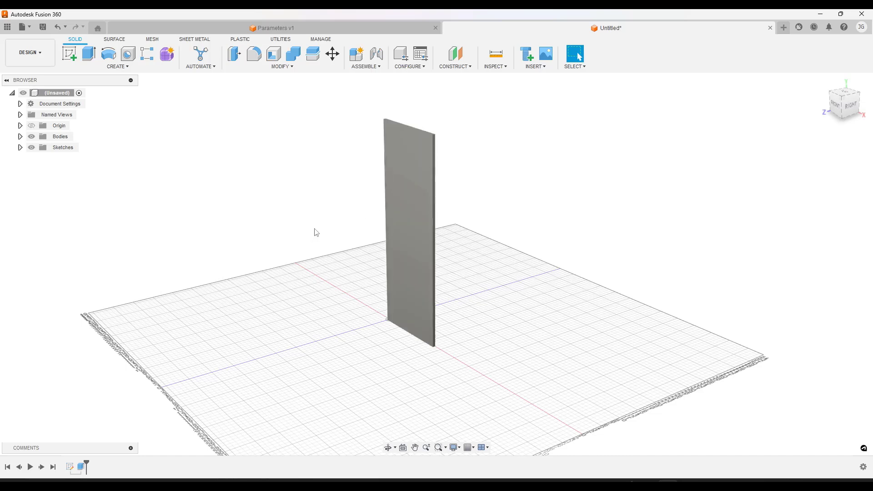
# - Add a user parameter named ShelfWidth in inches with the value 36 and close the parameter list
pyautogui.click(281, 66)
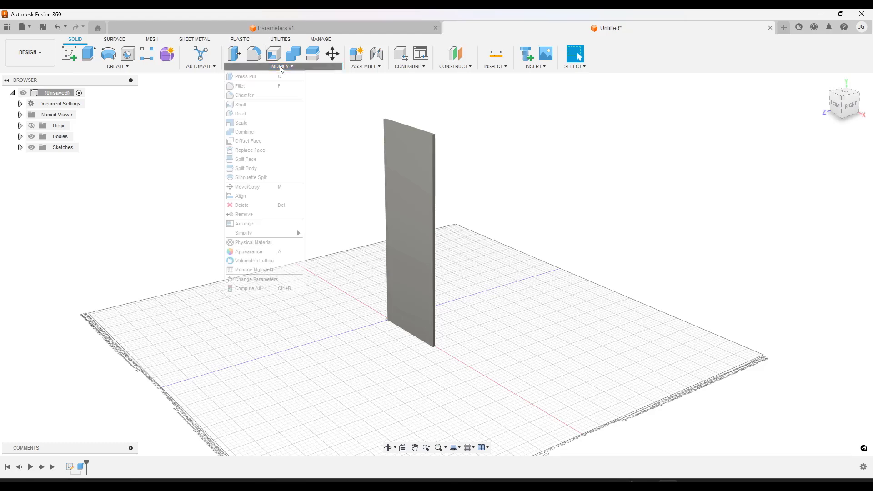
pyautogui.click(260, 279)
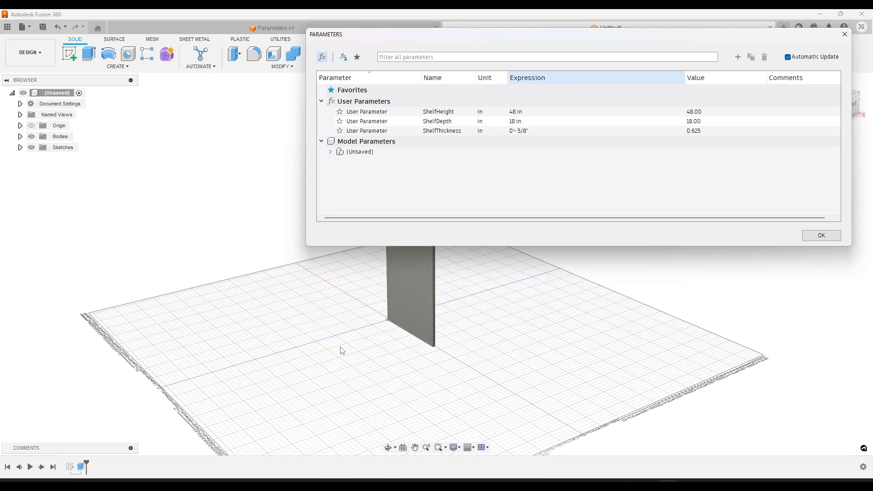
pyautogui.click(738, 57)
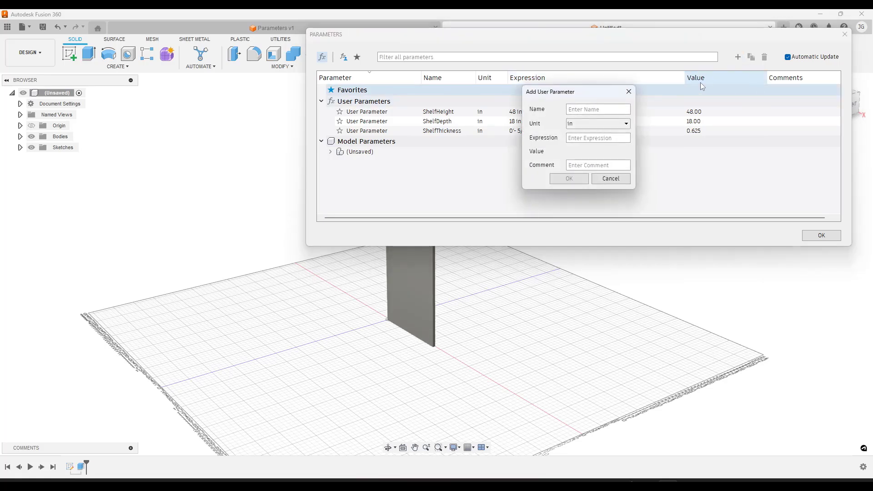
pyautogui.write('ShelfWidth')
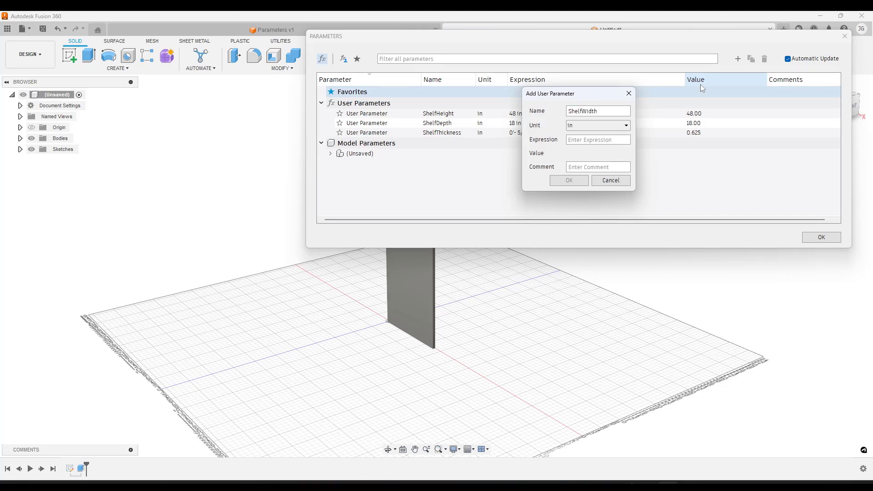
pyautogui.write('36')
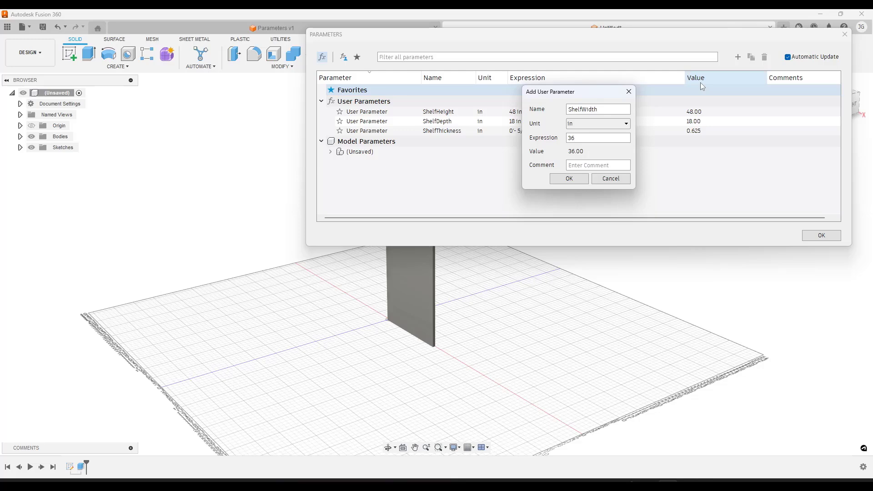
pyautogui.press('Return')
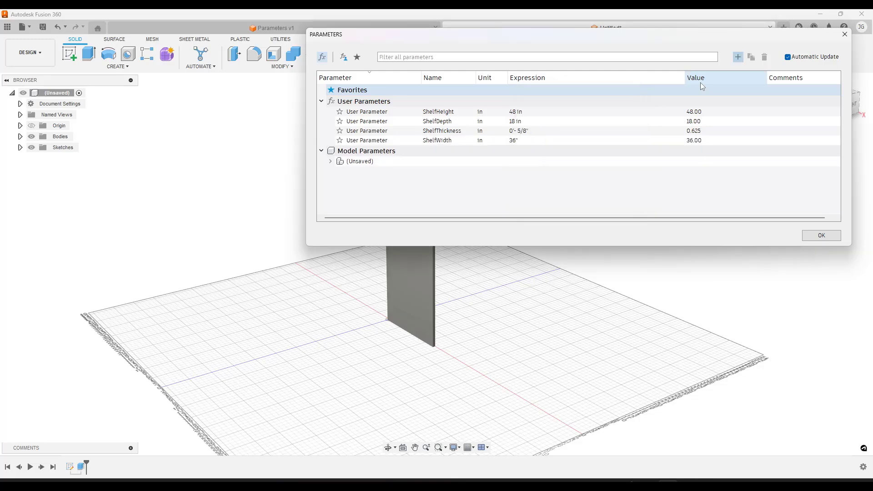
pyautogui.click(820, 235)
# - Start a rectangular pattern of the panel body along the Z axis with a quantity of 2 and a 16 in extent
pyautogui.moveTo(473, 180)
pyautogui.keyDown('shift'); pyautogui.mouseDown(button='middle')
pyautogui.moveTo(438, 164)
pyautogui.moveTo(455, 182)
pyautogui.moveTo(400, 123)
pyautogui.moveTo(429, 125)
pyautogui.moveTo(422, 149)
pyautogui.mouseUp(button='middle'); pyautogui.keyUp('shift')
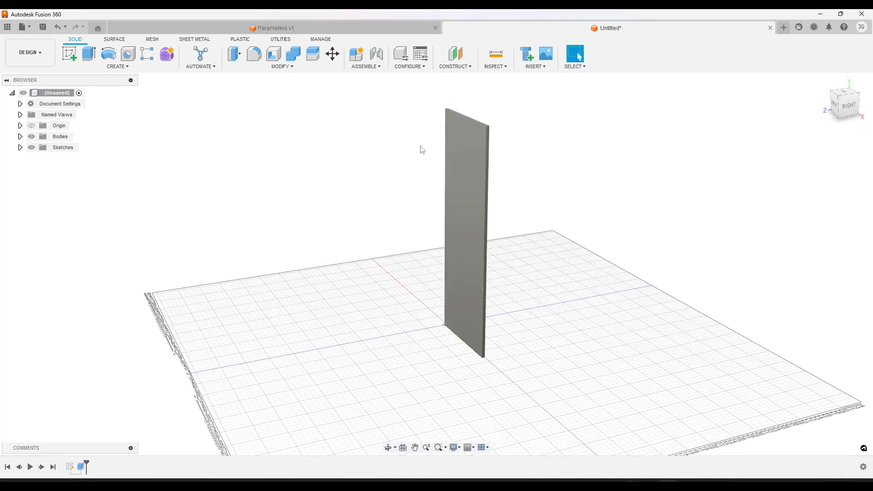
pyautogui.click(147, 55)
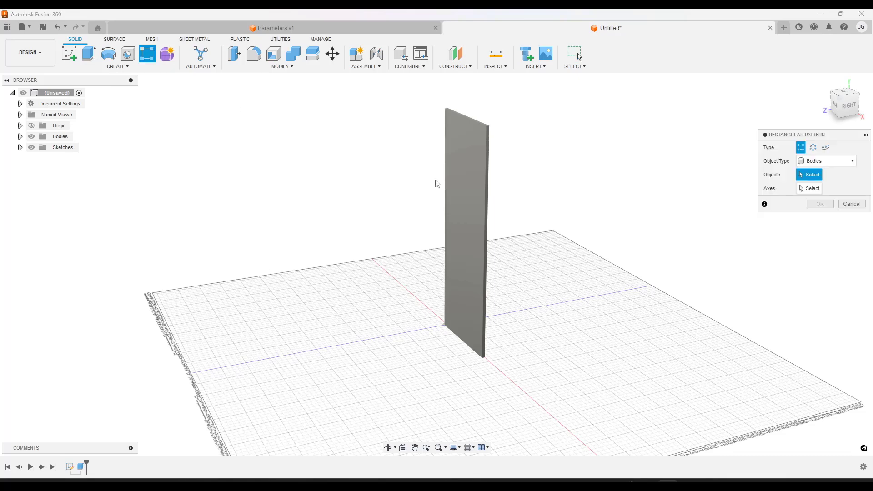
pyautogui.click(473, 175)
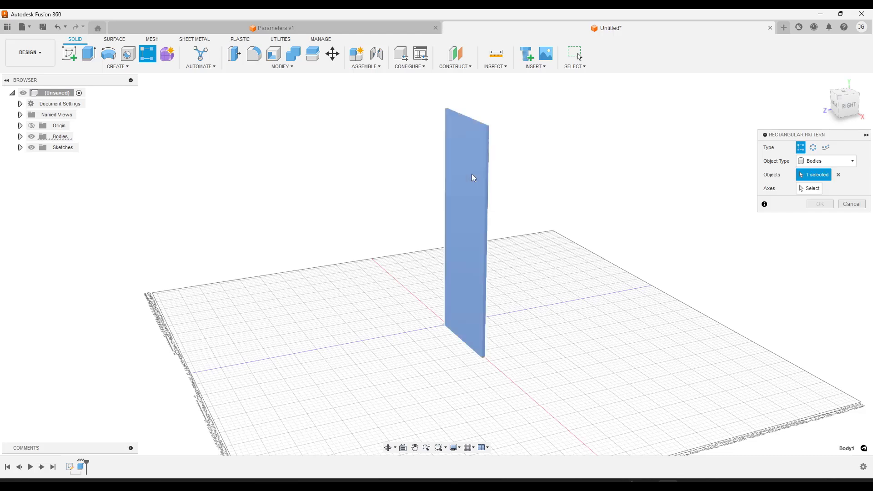
pyautogui.click(805, 189)
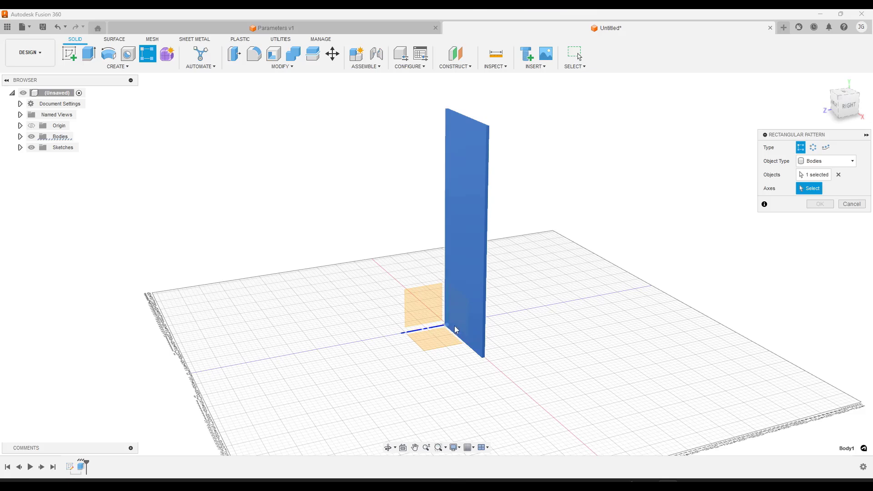
pyautogui.click(412, 335)
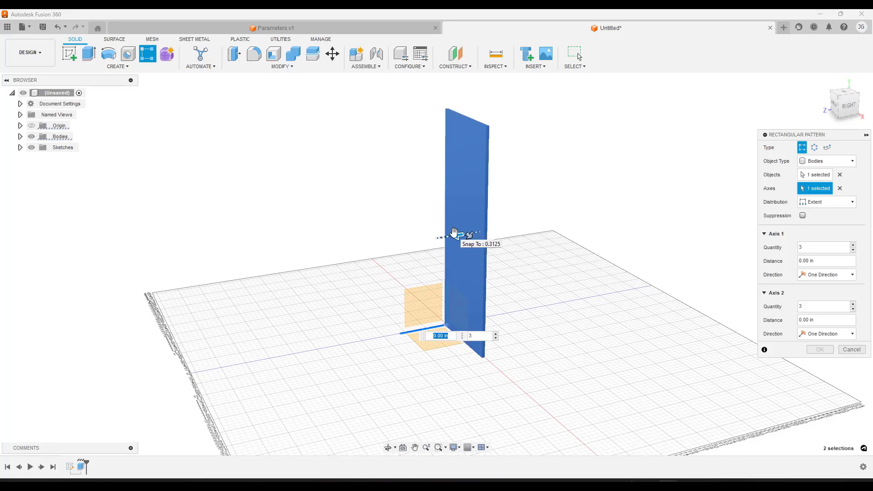
pyautogui.moveTo(454, 233); pyautogui.dragTo(384, 246)
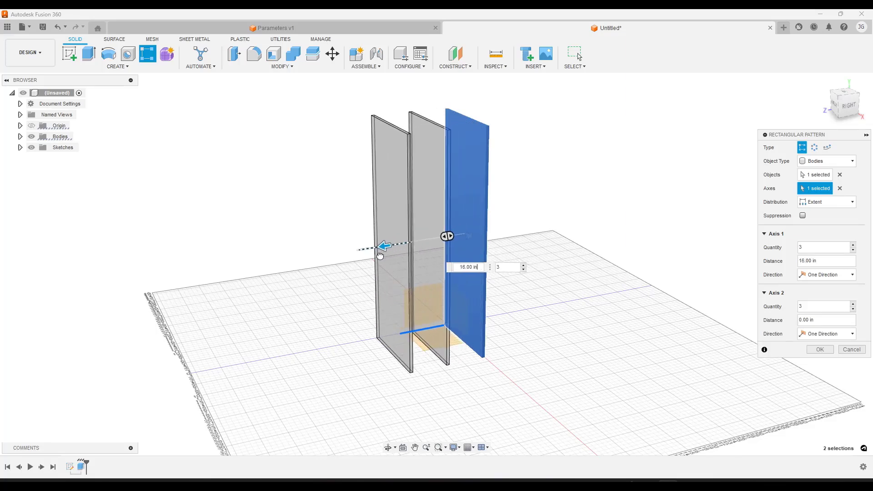
pyautogui.click(523, 269)
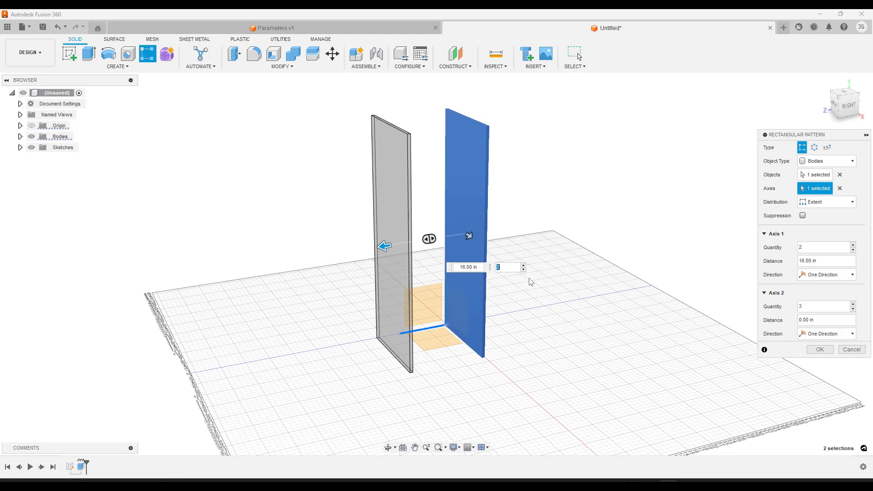
# - Set the rectangular pattern's distance along the first axis to the ShelfWidth parameter
pyautogui.moveTo(480, 267); pyautogui.dragTo(451, 271)
pyautogui.write('she')
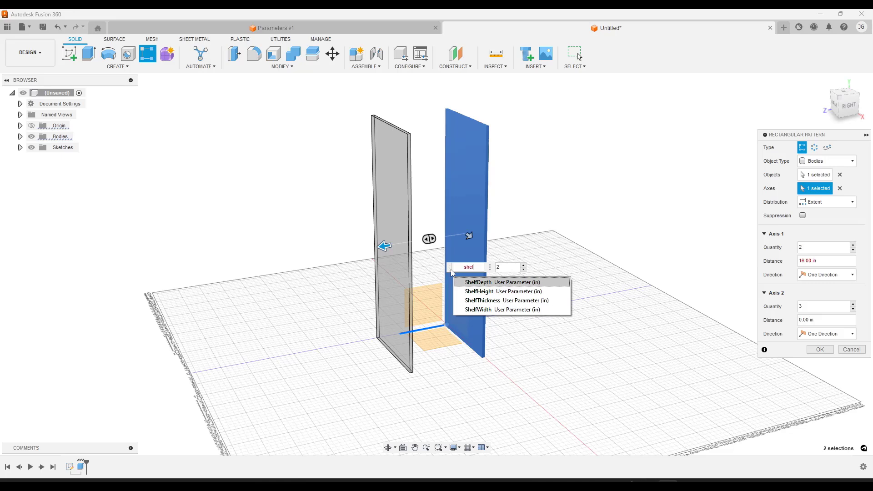
pyautogui.write('l')
pyautogui.press('Down')
pyautogui.press('Down')
pyautogui.press('Down')
pyautogui.press('Return')
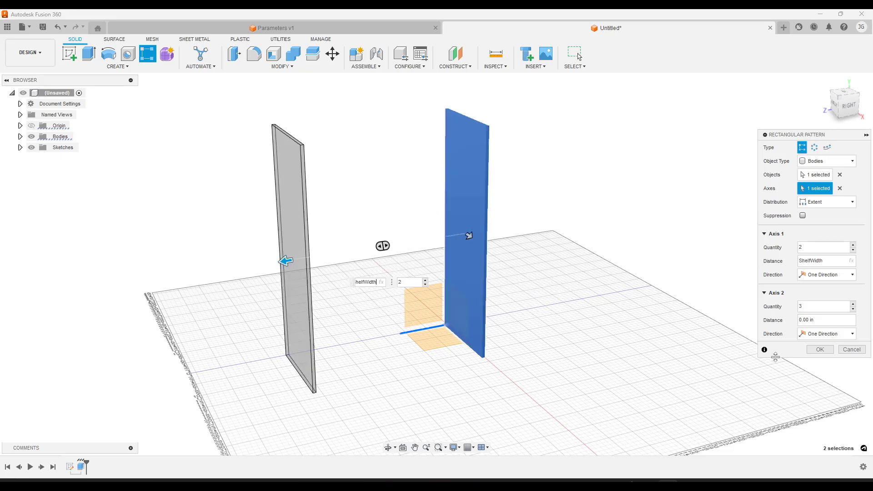
# - Apply the rectangular pattern and measure the overall distance between the outer faces of the two side panels
pyautogui.click(818, 349)
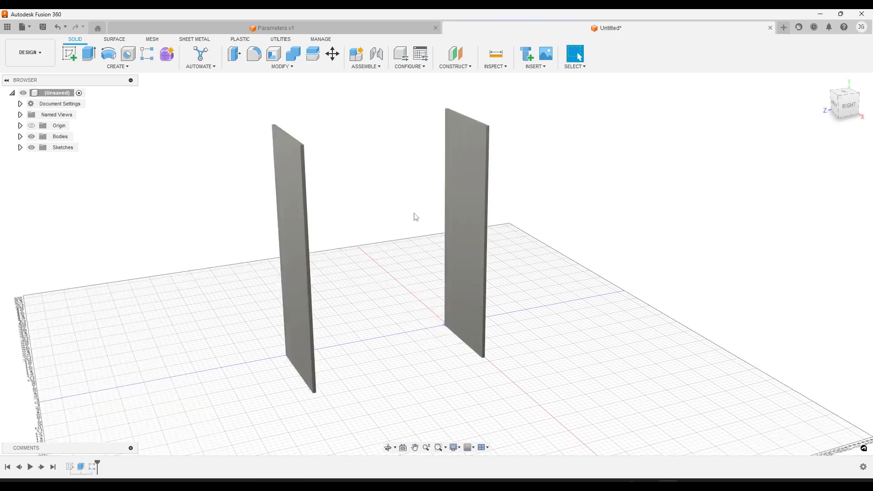
pyautogui.moveTo(413, 219)
pyautogui.keyDown('shift'); pyautogui.mouseDown(button='middle')
pyautogui.moveTo(415, 204)
pyautogui.moveTo(419, 219)
pyautogui.mouseUp(button='middle'); pyautogui.keyUp('shift')
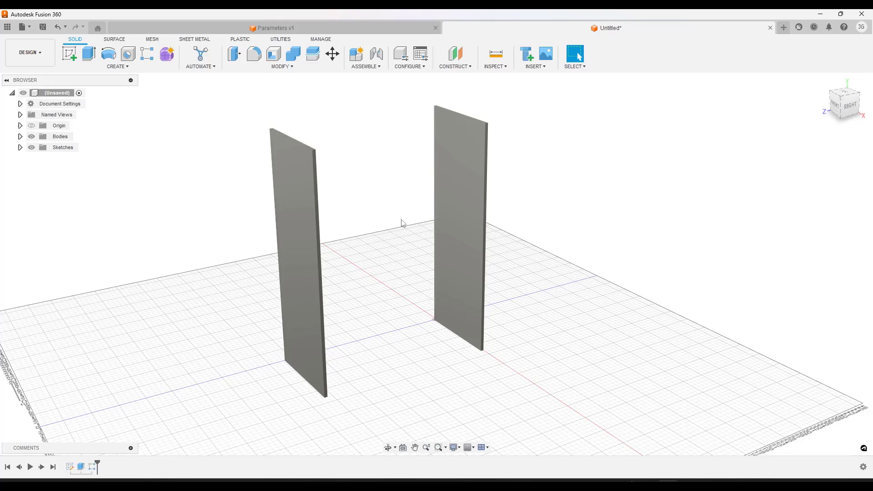
pyautogui.click(496, 54)
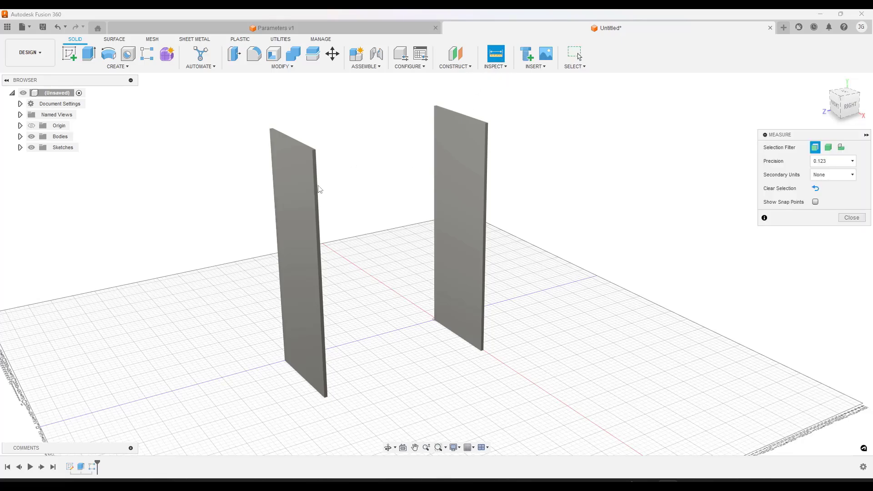
pyautogui.click(300, 269)
pyautogui.keyDown('shift'); pyautogui.moveTo(437, 216); pyautogui.dragTo(436, 233, button='middle'); pyautogui.keyUp('shift')
pyautogui.click(452, 270)
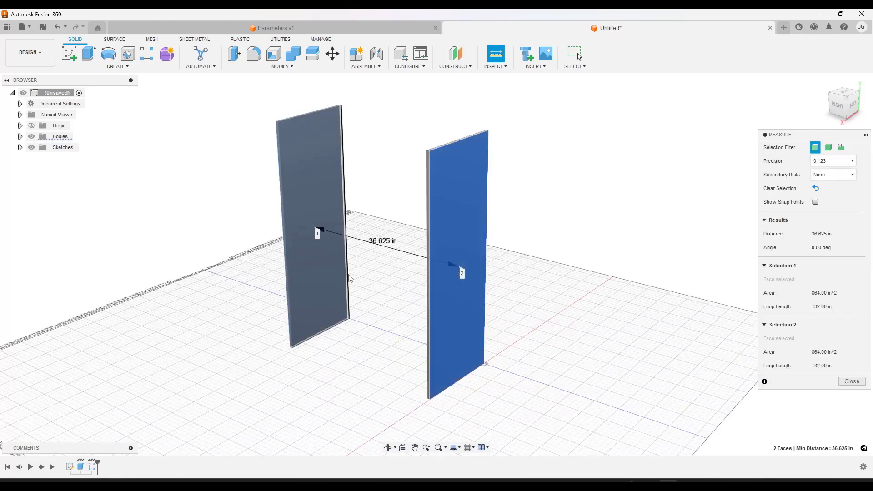
pyautogui.scroll(2, 383, 245)
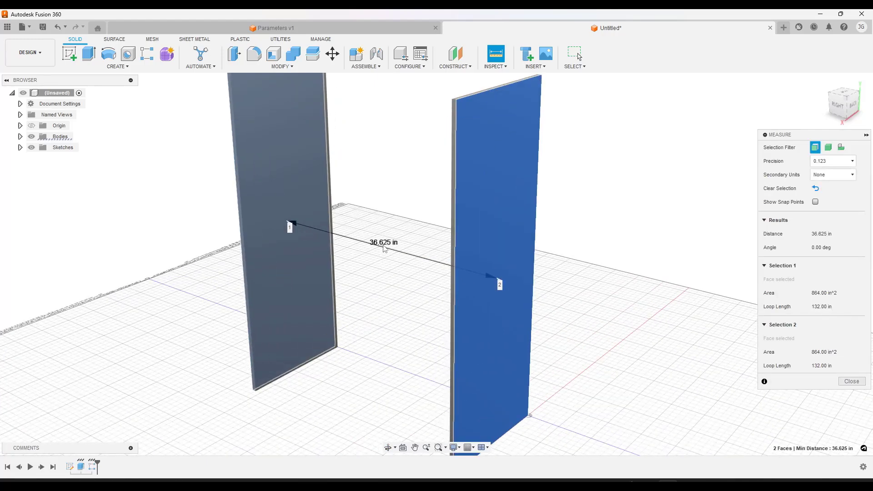
pyautogui.keyDown('shift'); pyautogui.moveTo(384, 245); pyautogui.dragTo(404, 246, button='middle'); pyautogui.keyUp('shift')
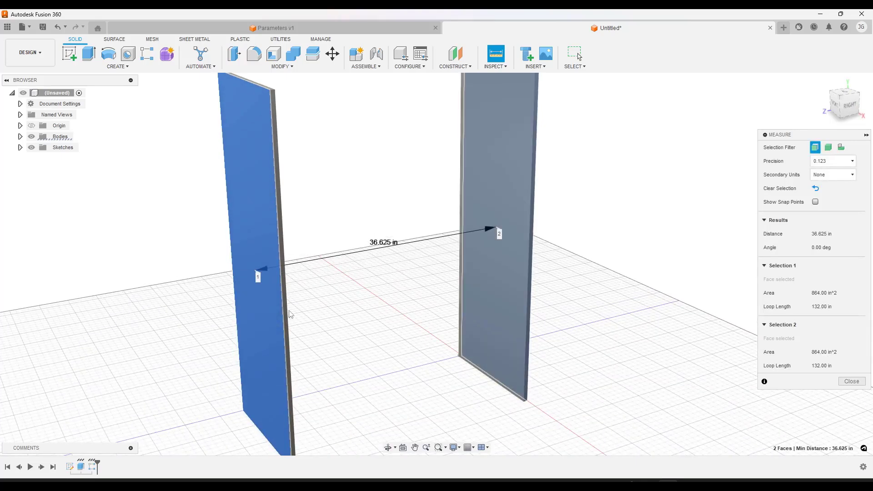
pyautogui.scroll(-2, 457, 263)
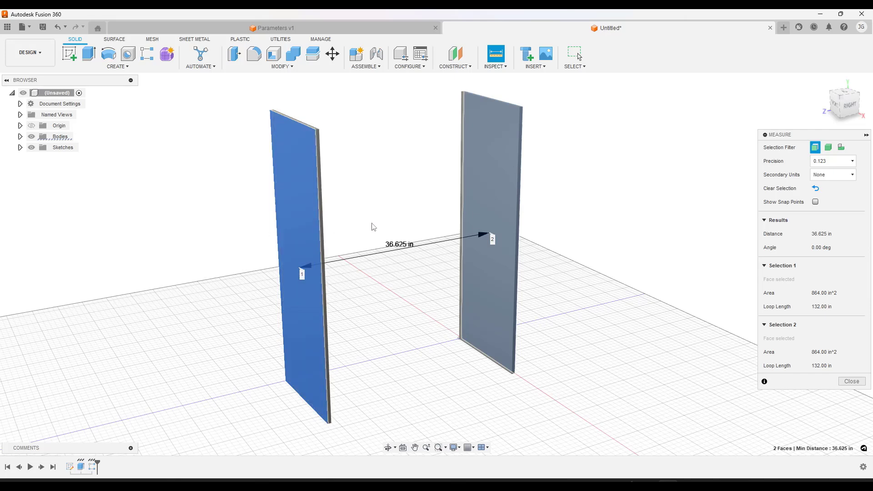
pyautogui.click(851, 381)
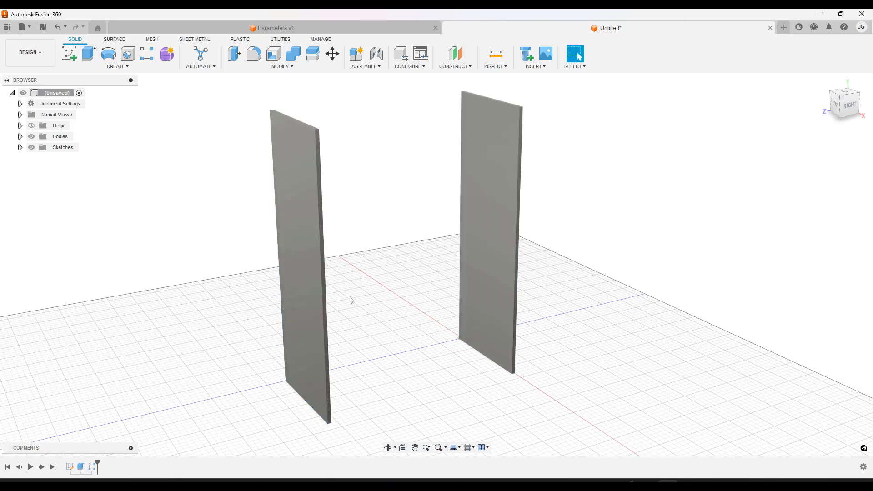
# - Edit the rectangular pattern so its first-axis distance is ShelfWidth - ShelfThickness
pyautogui.click(86, 468)
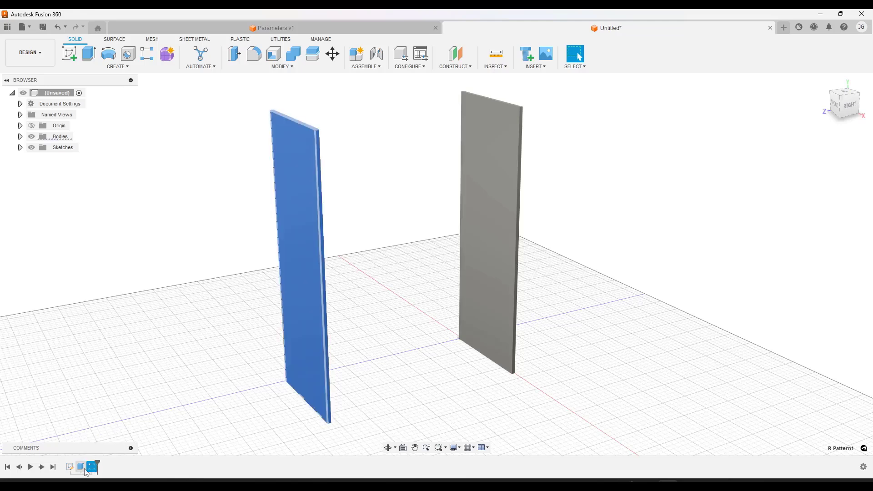
pyautogui.click(82, 469)
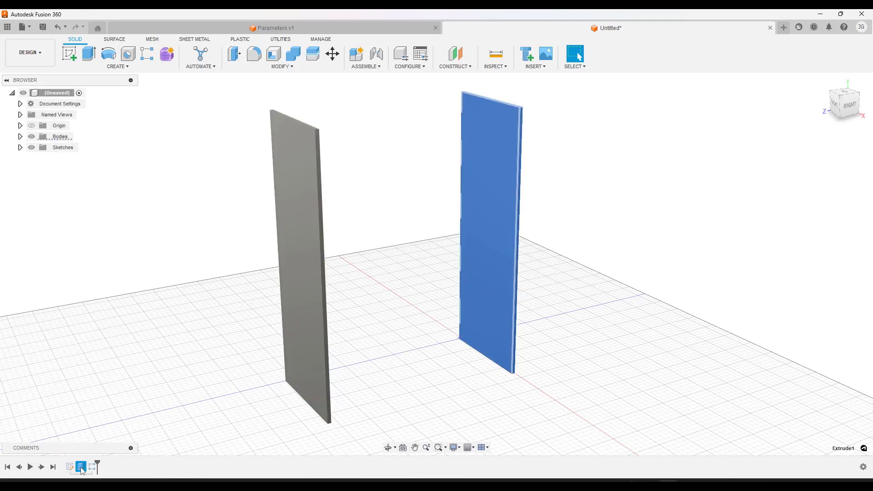
pyautogui.click(92, 469)
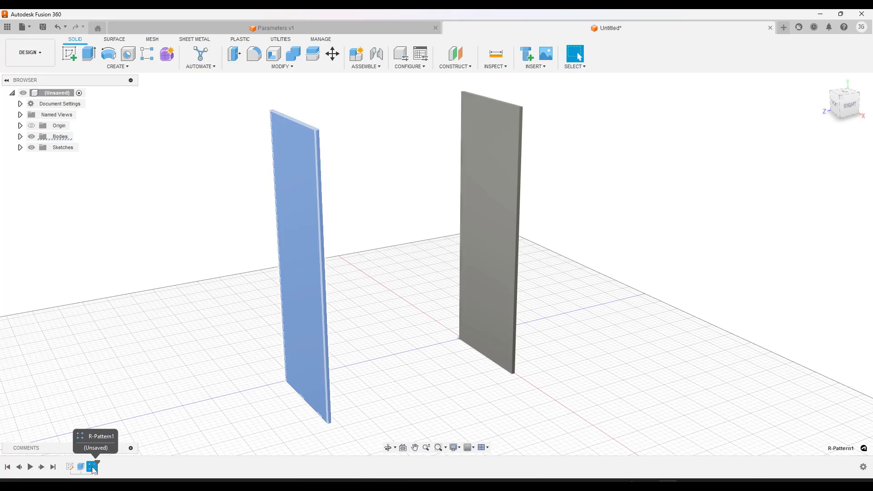
pyautogui.rightClick(94, 470)
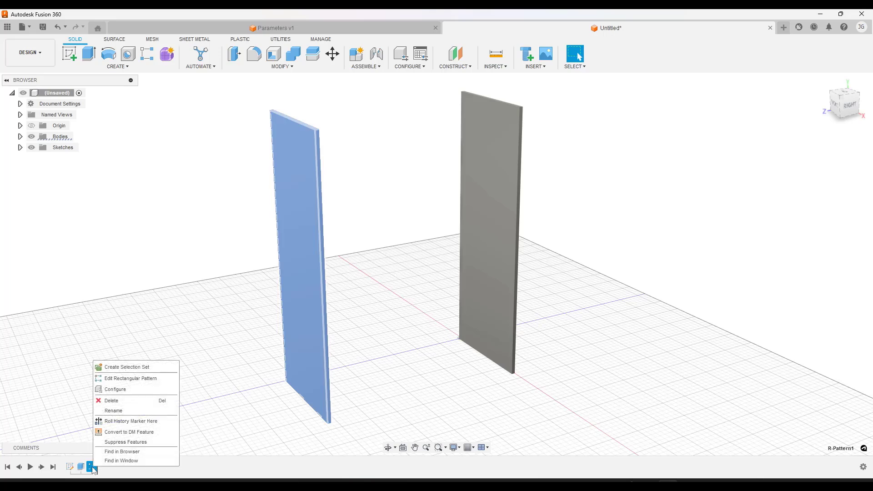
pyautogui.click(131, 379)
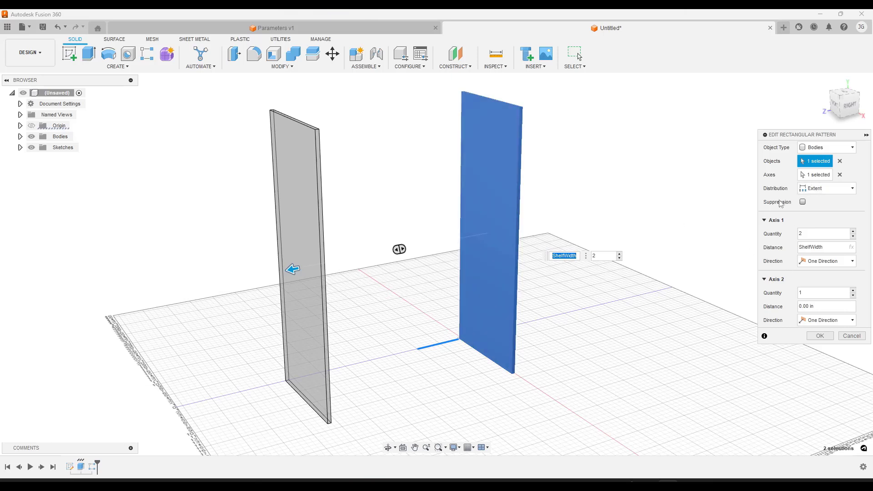
pyautogui.click(577, 255)
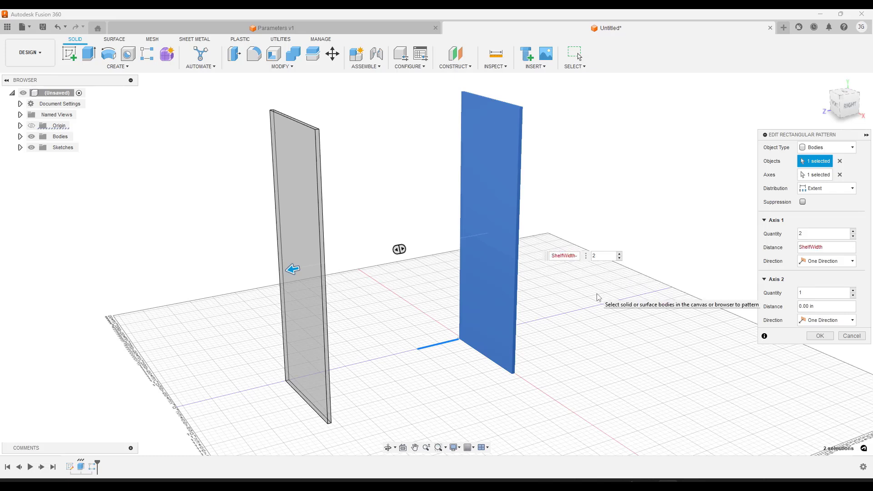
pyautogui.write('-shelf')
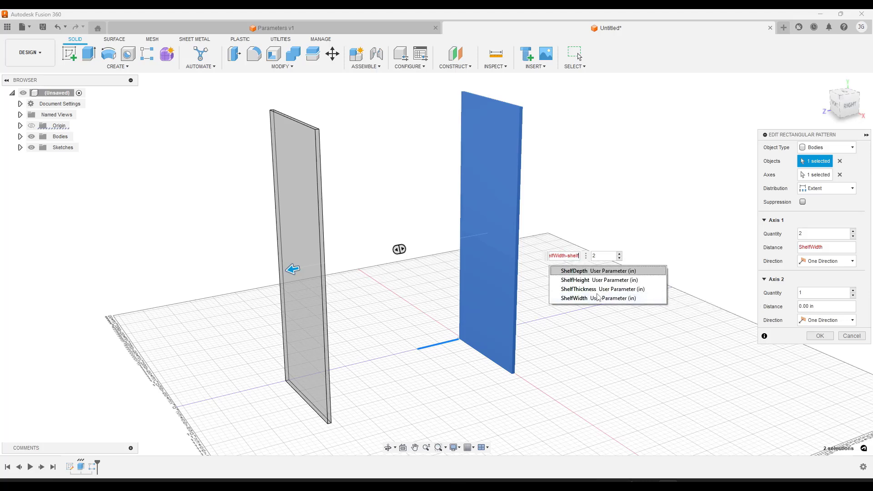
pyautogui.write('thickness')
pyautogui.press('Return')
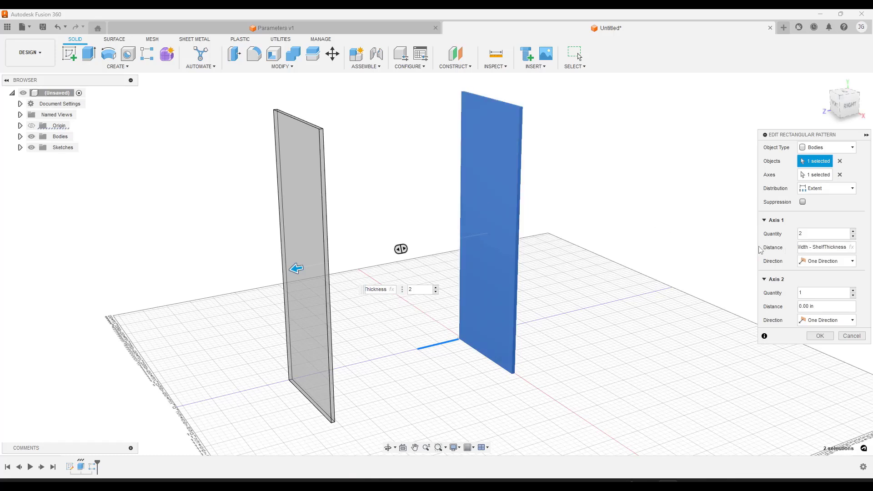
pyautogui.moveTo(758, 246); pyautogui.dragTo(653, 247)
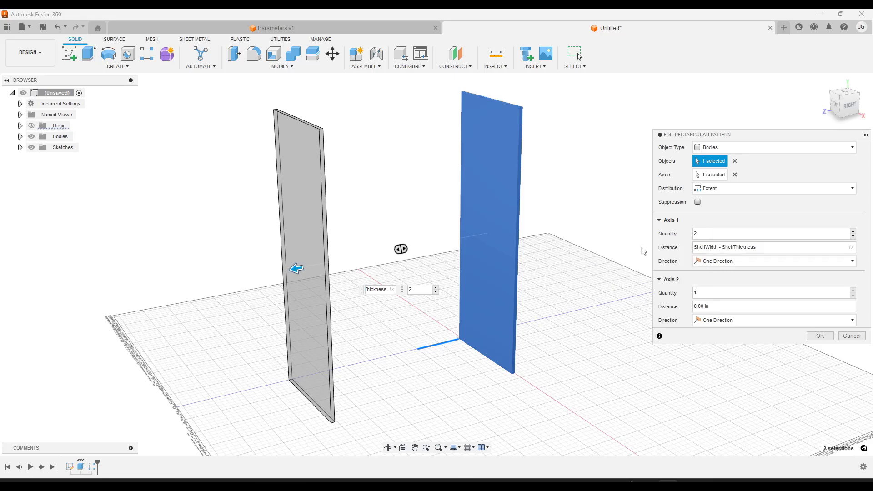
pyautogui.click(820, 336)
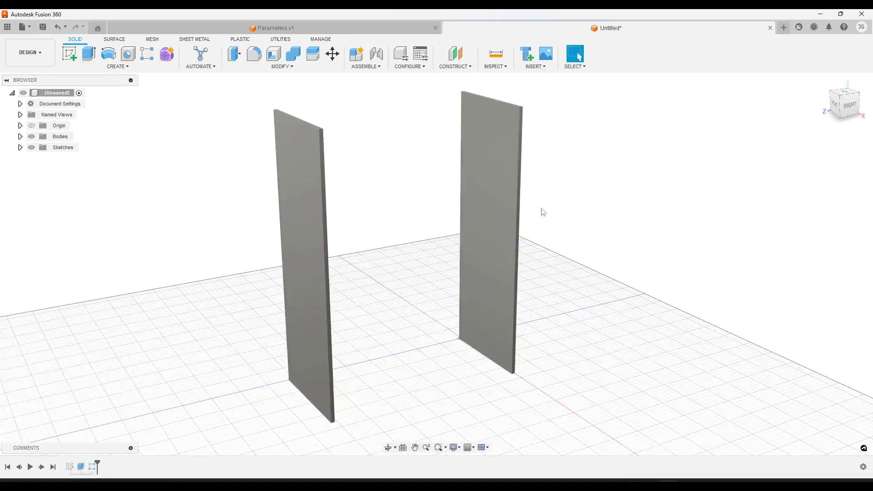
# - Measure the outer-face distance between the two side panels again to check the corrected pattern spacing
pyautogui.click(495, 54)
pyautogui.click(302, 210)
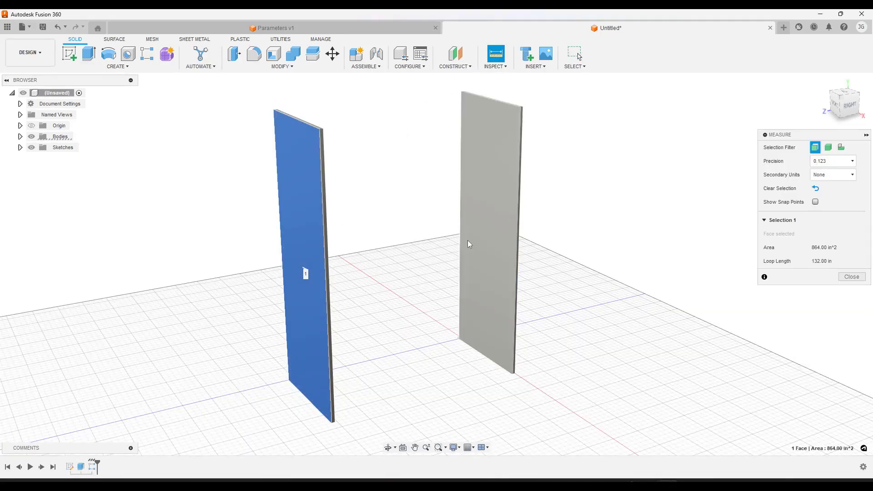
pyautogui.keyDown('shift'); pyautogui.moveTo(467, 244); pyautogui.dragTo(413, 243, button='middle'); pyautogui.keyUp('shift')
pyautogui.click(481, 244)
pyautogui.keyDown('shift'); pyautogui.moveTo(366, 271); pyautogui.dragTo(424, 254, button='middle'); pyautogui.keyUp('shift')
# - Set the ShelfWidth user parameter to 24 in and close the parameter list
pyautogui.click(286, 73)
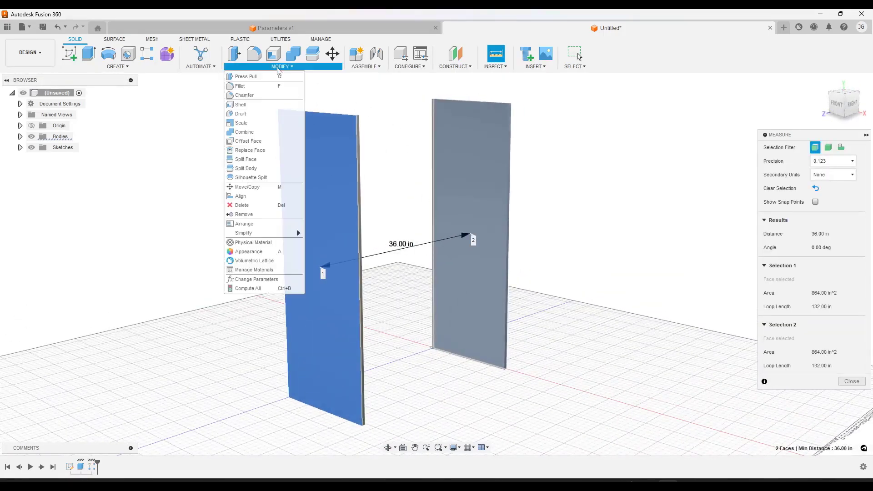
pyautogui.click(257, 282)
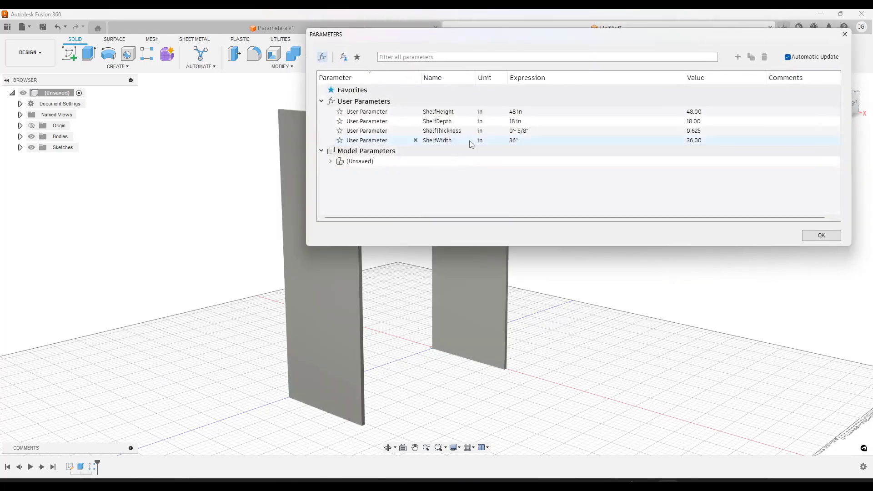
pyautogui.doubleClick(523, 140)
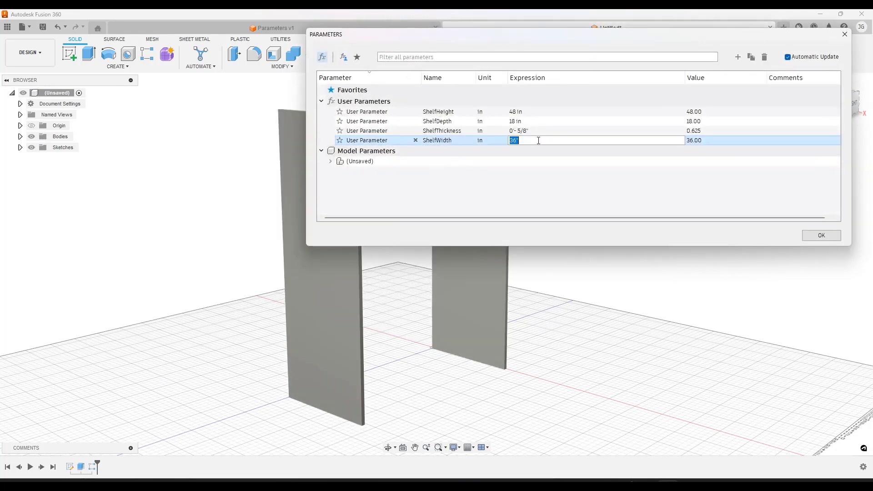
pyautogui.write('24')
pyautogui.press('Return')
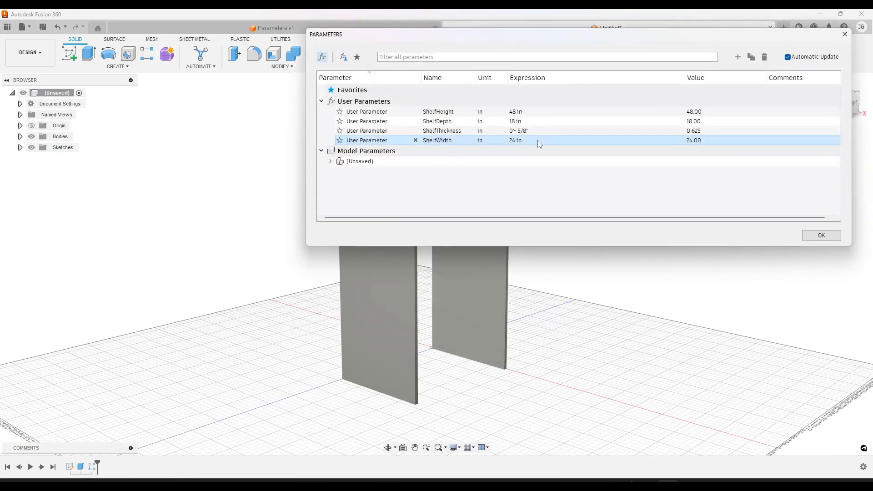
pyautogui.click(821, 235)
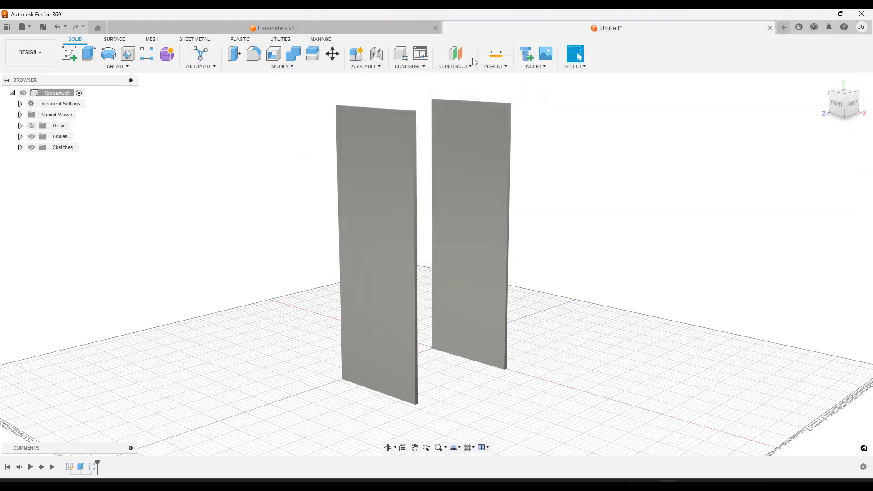
# - Measure between the outer faces of both side panels to check the new shelf width
pyautogui.click(496, 53)
pyautogui.click(370, 209)
pyautogui.keyDown('shift'); pyautogui.moveTo(370, 209); pyautogui.dragTo(445, 214, button='middle'); pyautogui.keyUp('shift')
pyautogui.click(454, 241)
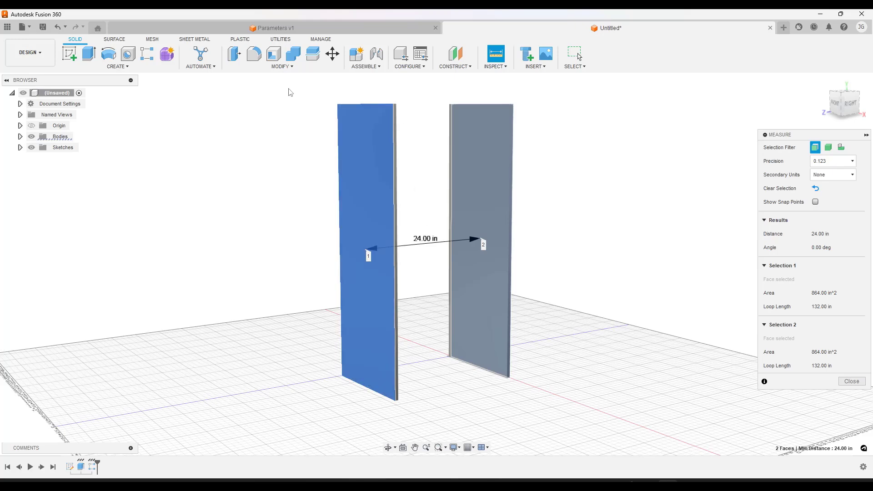
# - Set the ShelfThickness user parameter to 3/4" and close the parameter list
pyautogui.click(279, 67)
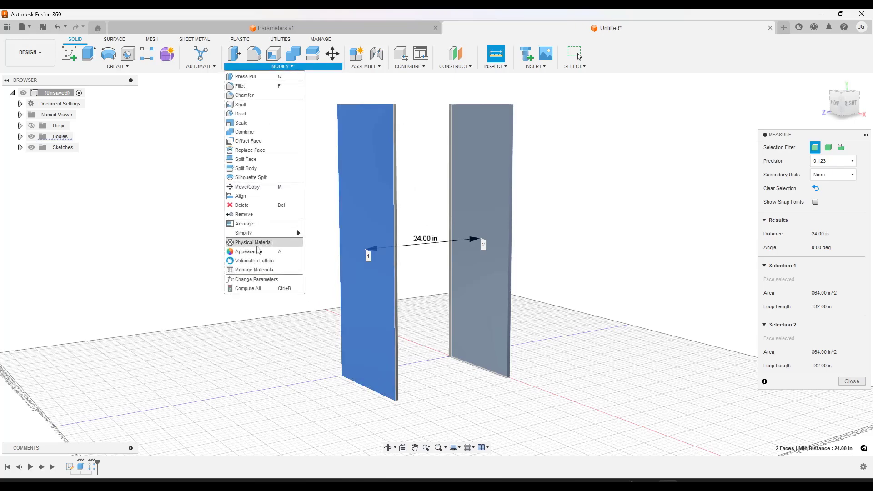
pyautogui.click(261, 333)
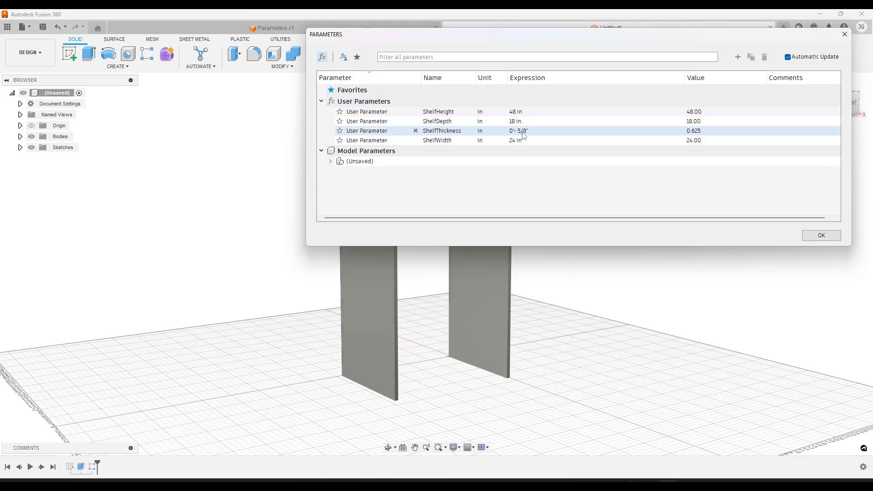
pyautogui.click(533, 131)
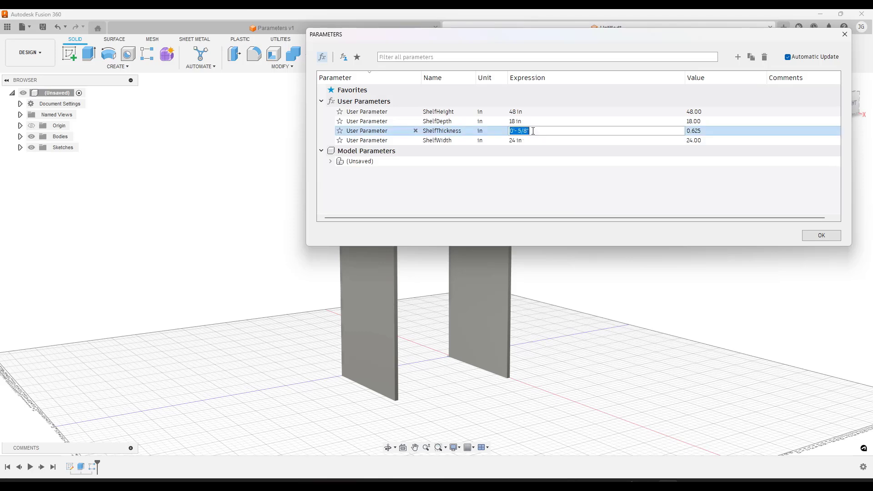
pyautogui.write('3/4"')
pyautogui.click(821, 235)
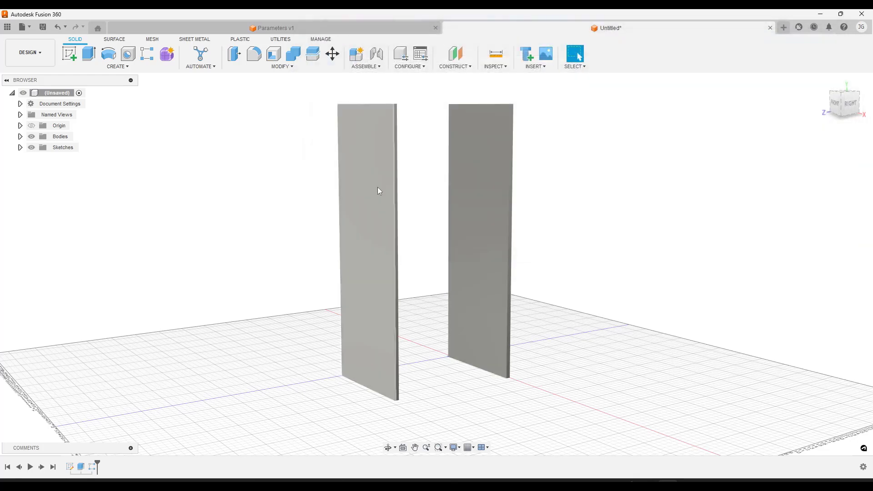
# - Measure the overall width across the two thicker side panels' outer faces, then end the measurement
pyautogui.click(495, 53)
pyautogui.click(368, 254)
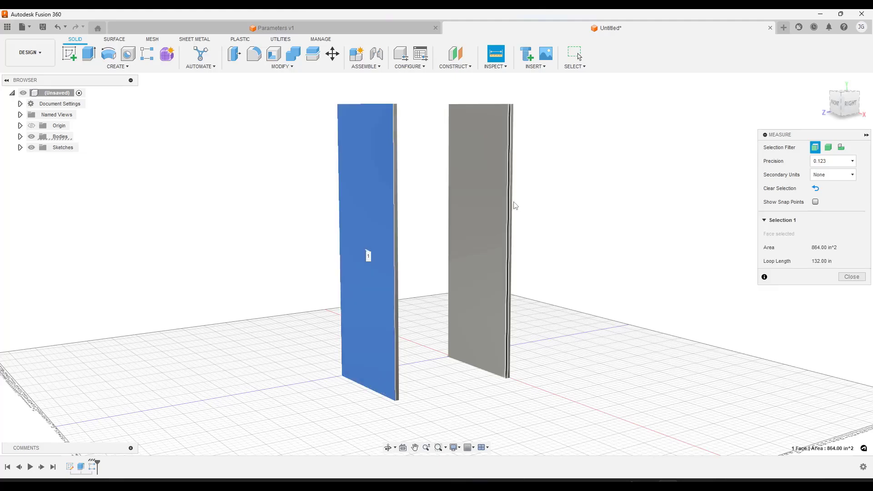
pyautogui.keyDown('shift'); pyautogui.moveTo(514, 206); pyautogui.dragTo(486, 205, button='middle'); pyautogui.keyUp('shift')
pyautogui.click(486, 206)
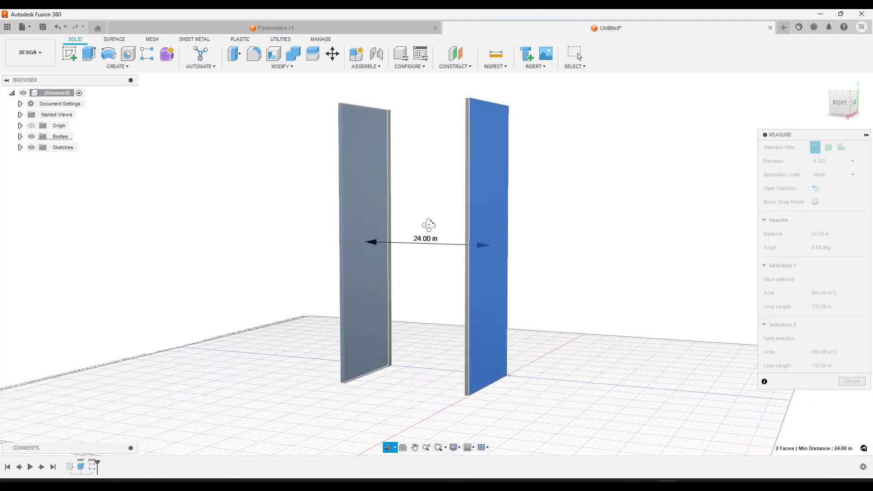
pyautogui.keyDown('shift'); pyautogui.moveTo(428, 225); pyautogui.dragTo(462, 229, button='middle'); pyautogui.keyUp('shift')
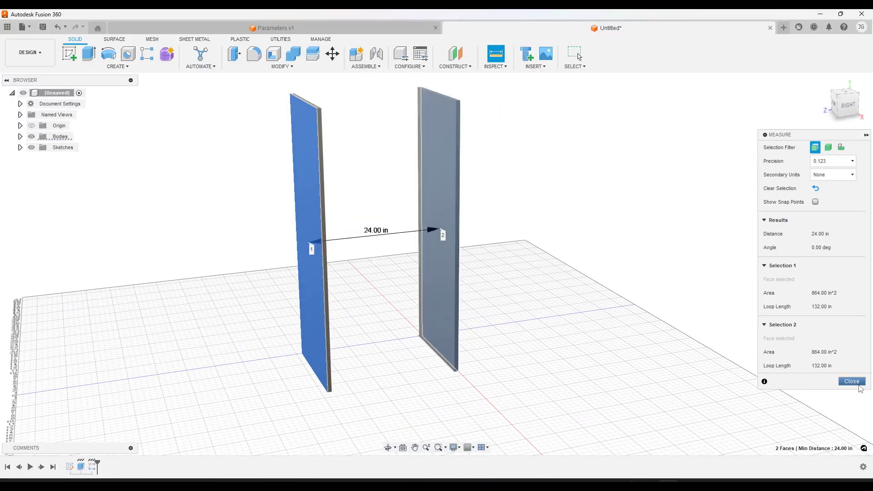
pyautogui.click(852, 382)
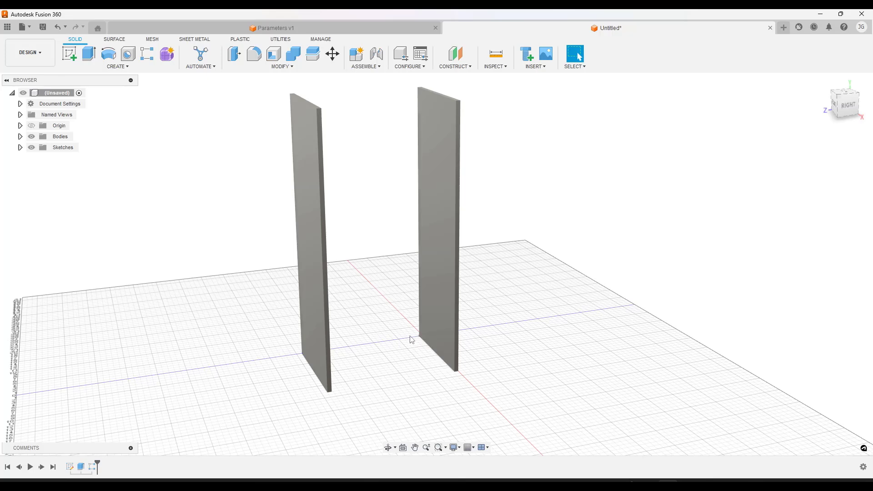
# - Start a new sketch on the horizontal origin plane at the base of the side panels
pyautogui.keyDown('shift'); pyautogui.moveTo(410, 342); pyautogui.dragTo(391, 348, button='middle'); pyautogui.keyUp('shift')
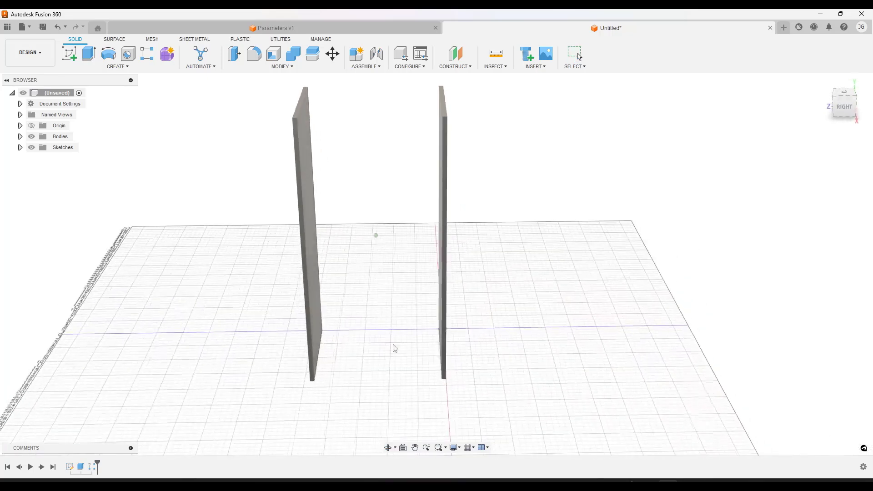
pyautogui.click(69, 59)
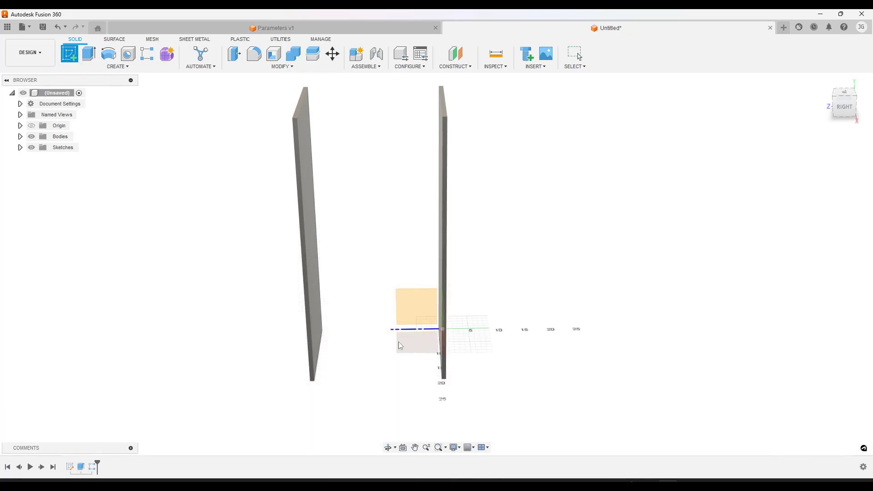
pyautogui.click(414, 348)
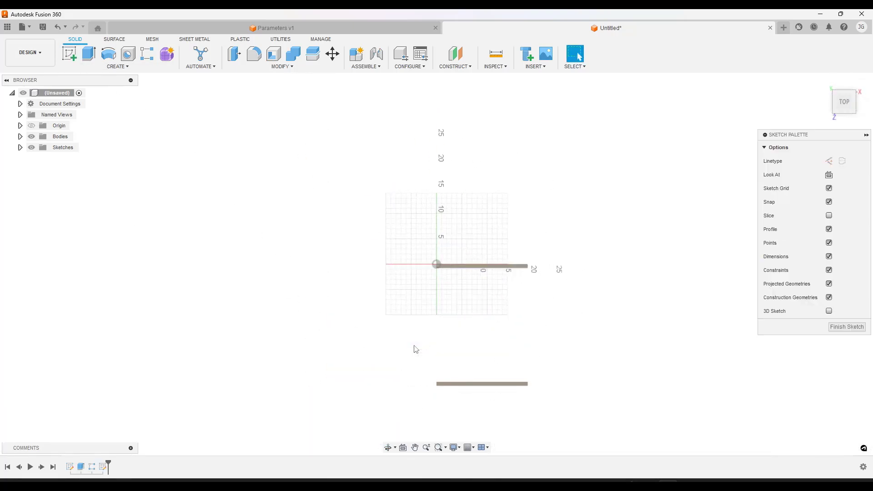
# - Draw a rectangle from the origin enclosing both side panels, sized ShelfDepth across and ShelfWidth along the spacing direction
pyautogui.press('r')
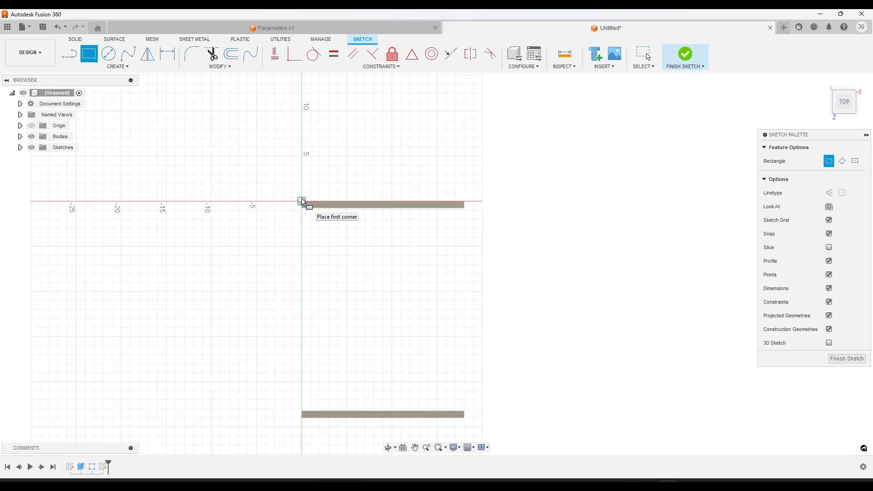
pyautogui.click(302, 201)
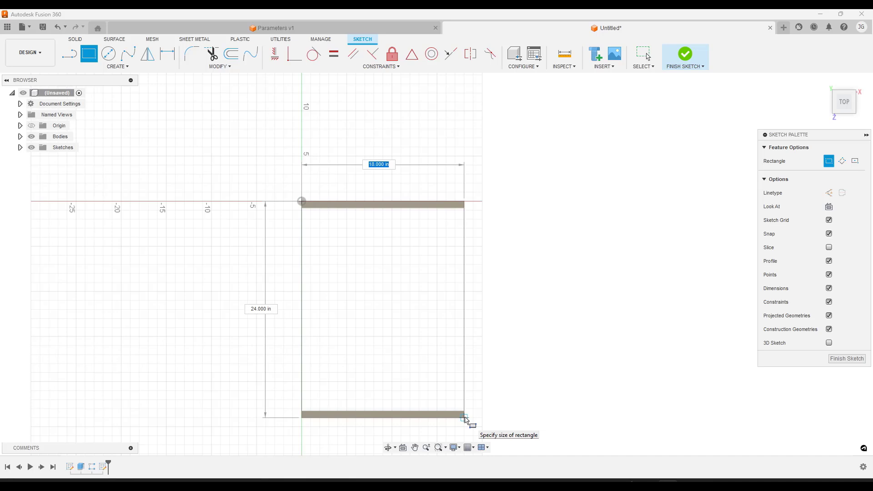
pyautogui.write('shelfdep')
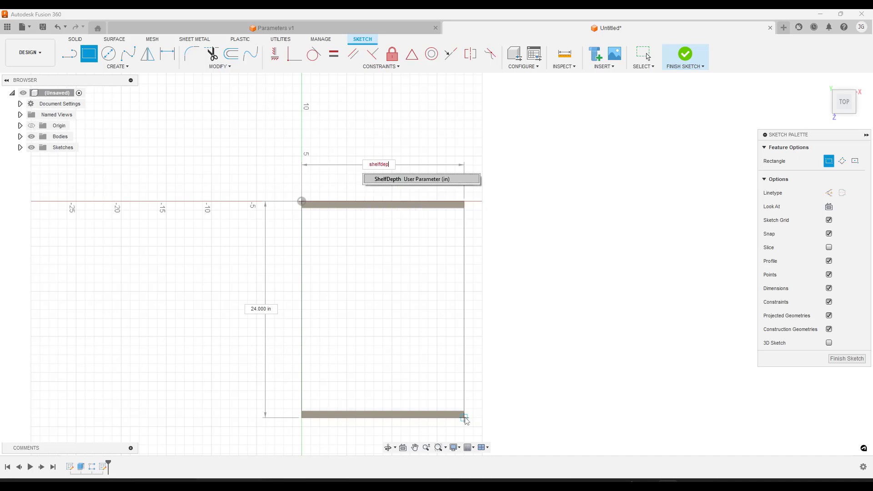
pyautogui.write('th')
pyautogui.press('Tab')
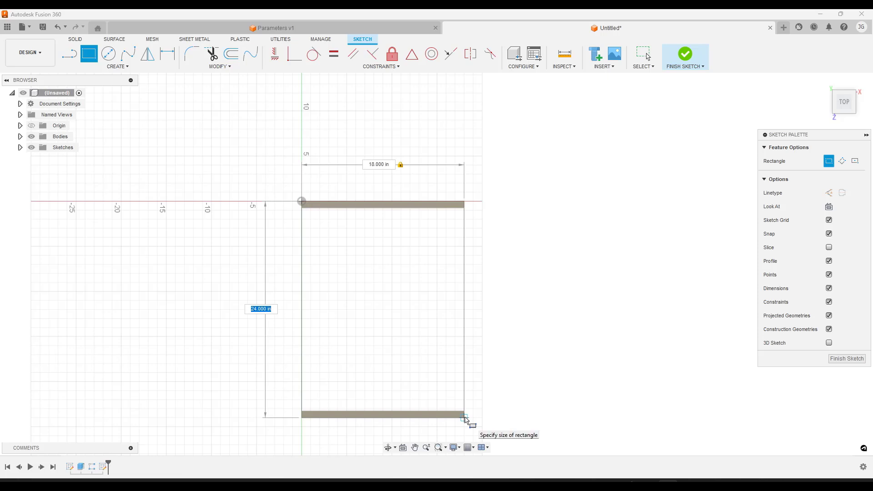
pyautogui.write('shel')
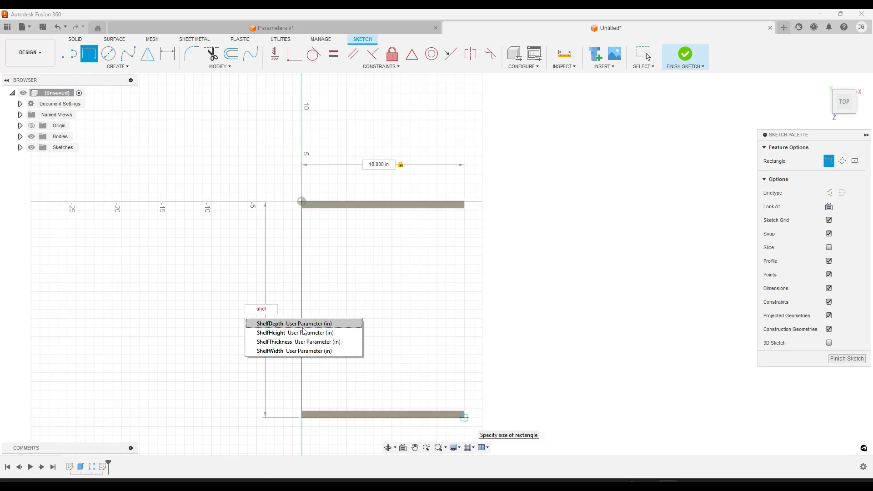
pyautogui.click(271, 351)
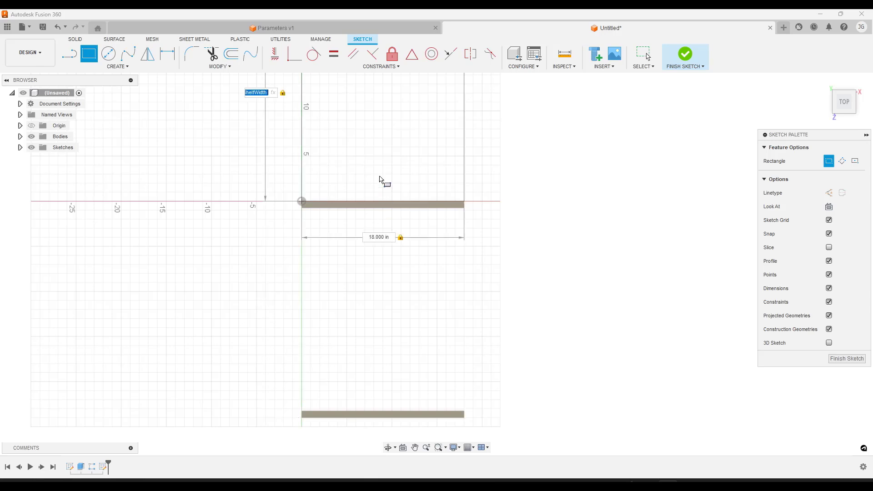
pyautogui.press('Tab')
pyautogui.write('s')
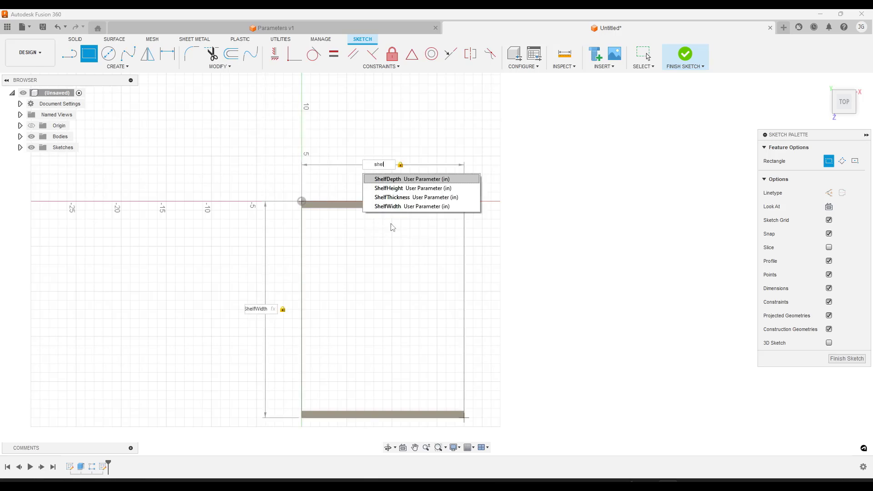
pyautogui.click(399, 180)
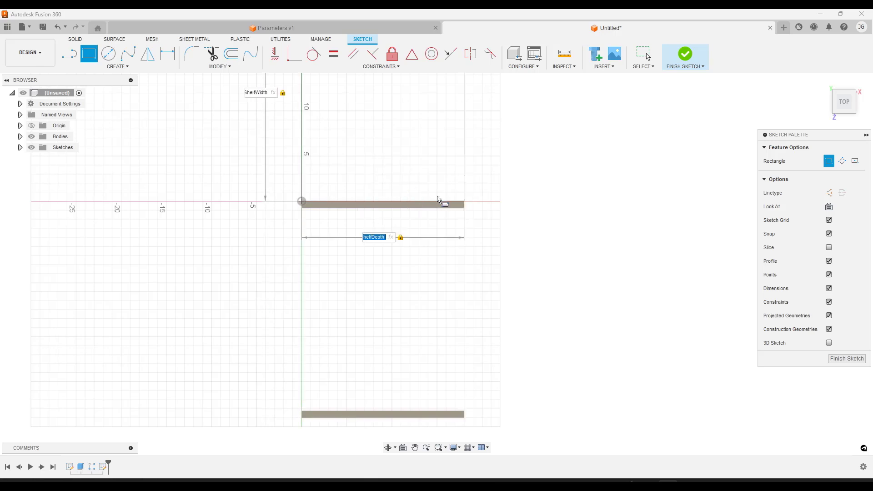
pyautogui.press('Return')
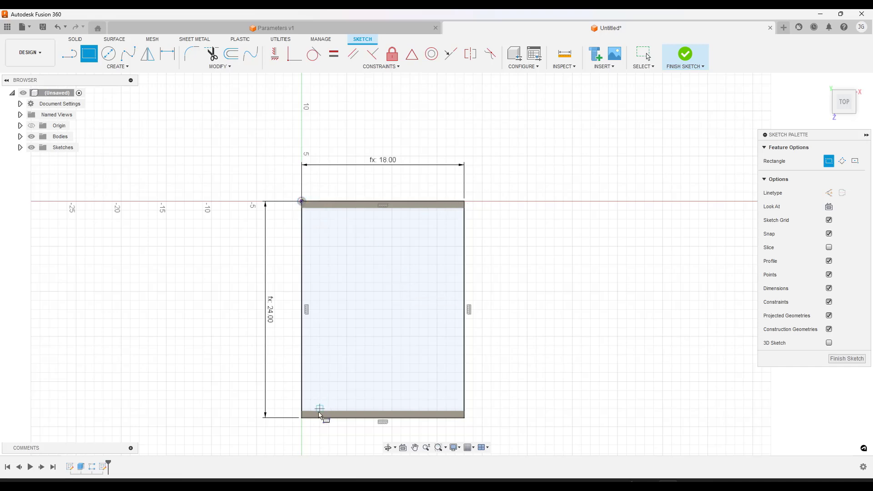
# - Draw a line of length ShelfThickness from the origin along the rectangle's side, across the thickness of the panel at the origin
pyautogui.press('l')
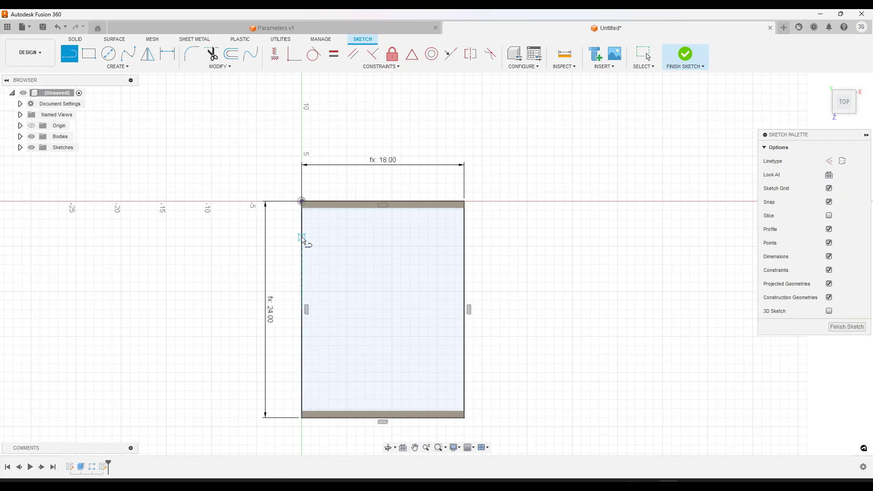
pyautogui.scroll(2, 302, 202)
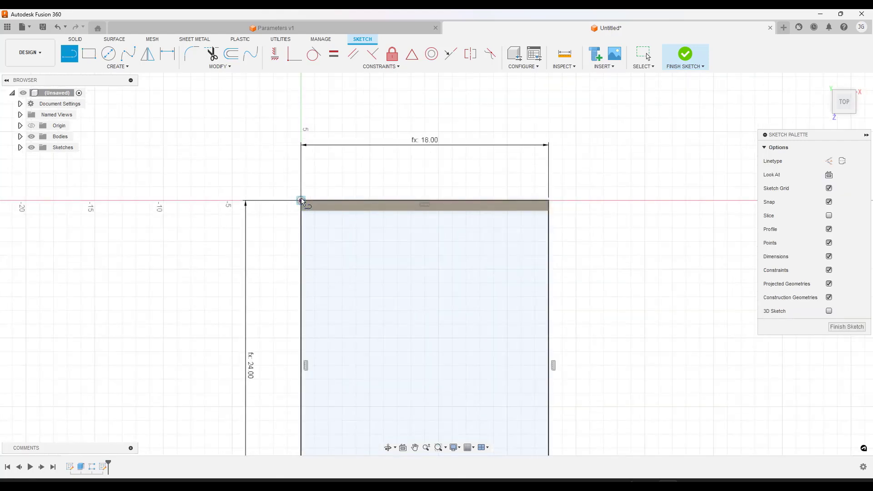
pyautogui.click(301, 201)
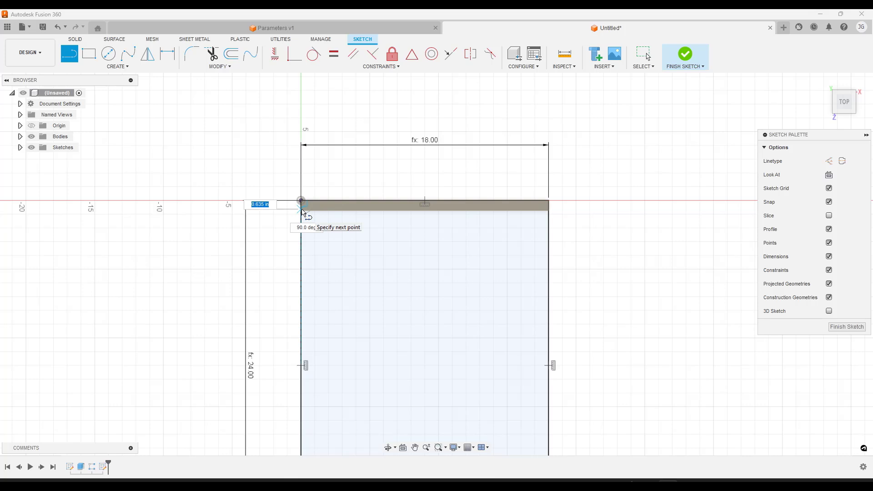
pyautogui.write('shelfth')
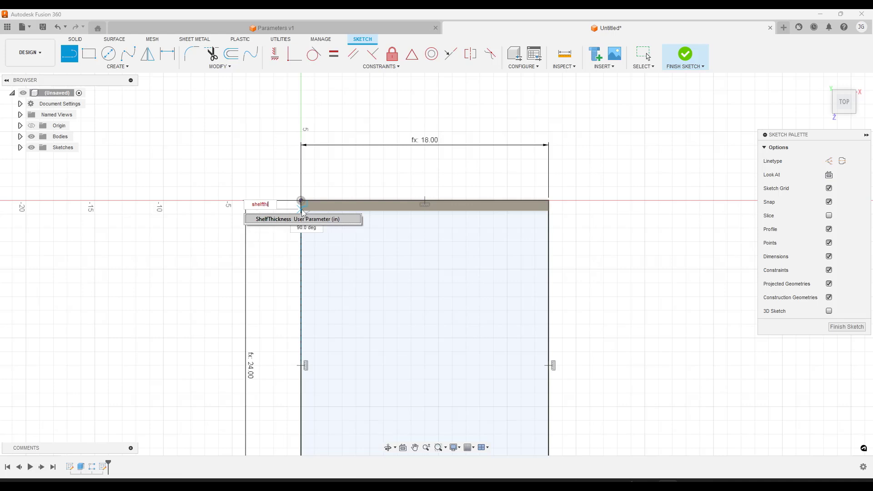
pyautogui.write('ickness')
pyautogui.press('Return')
pyautogui.press('Tab')
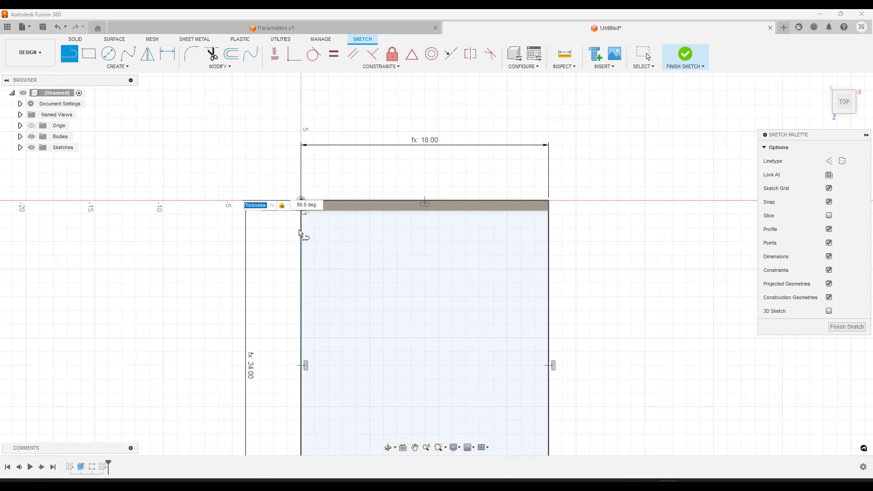
pyautogui.click(304, 237)
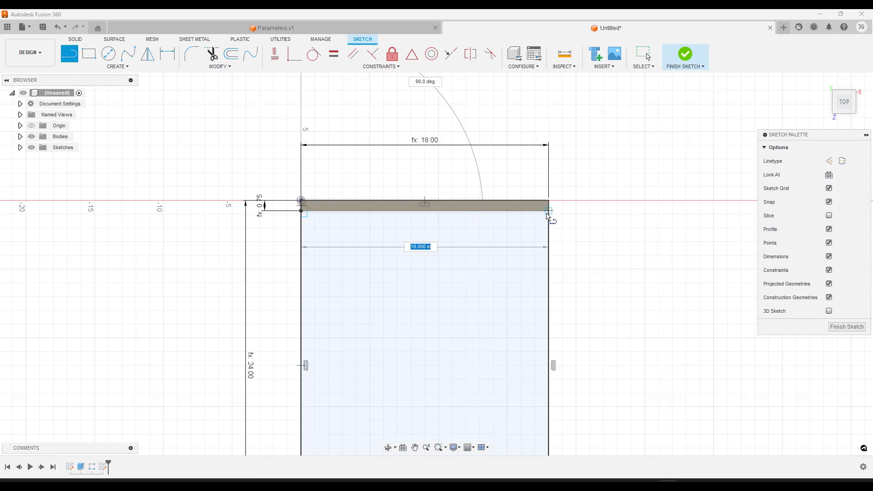
# - Continue with a perpendicular line of length ShelfDepth along the inner face of the origin panel, ending on the rectangle's opposite side
pyautogui.write('shelf')
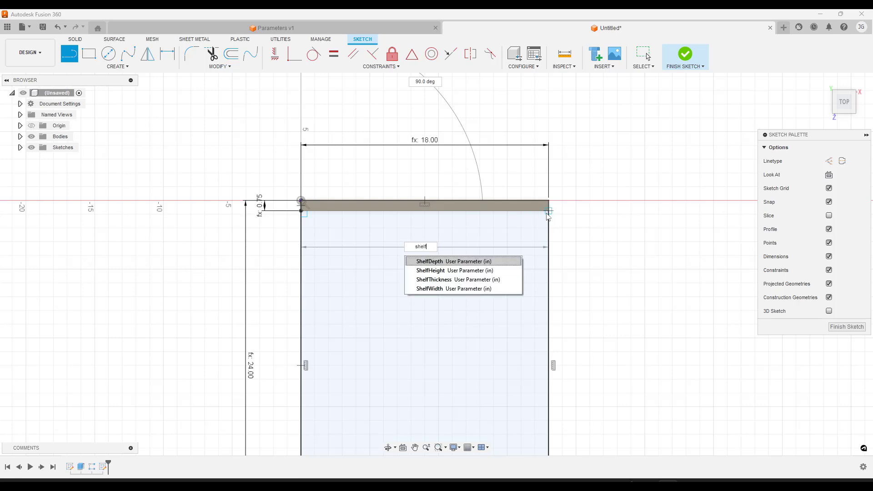
pyautogui.write('depth')
pyautogui.press('Return')
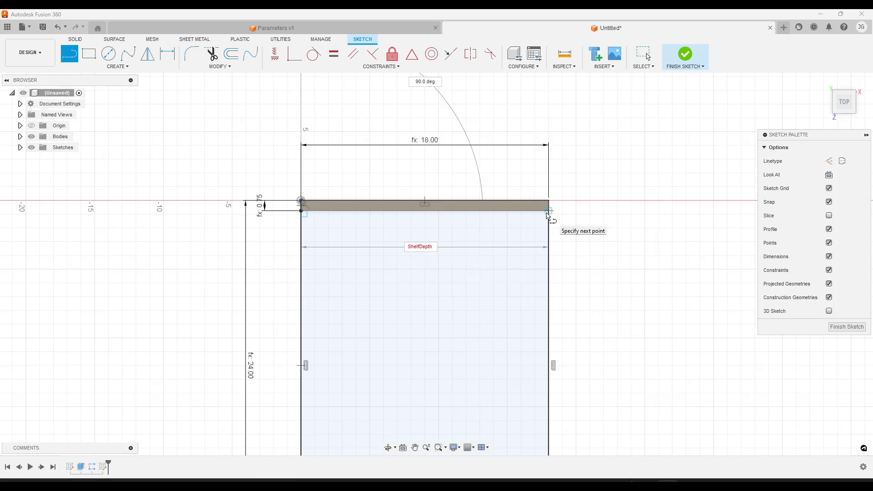
pyautogui.press('Tab')
pyautogui.press('Tab')
pyautogui.press('Return')
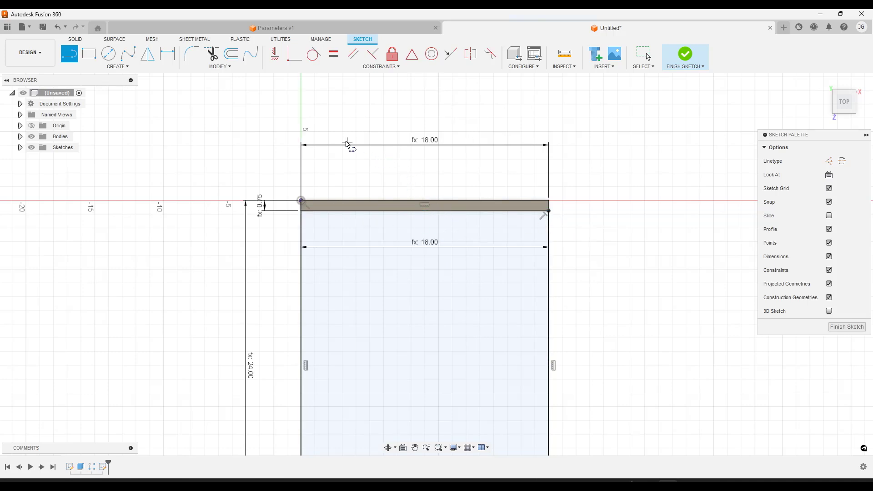
# - Start a line at the origin panel's inner corner, running along the rectangle's side toward the other panel
pyautogui.scroll(-2, 337, 134)
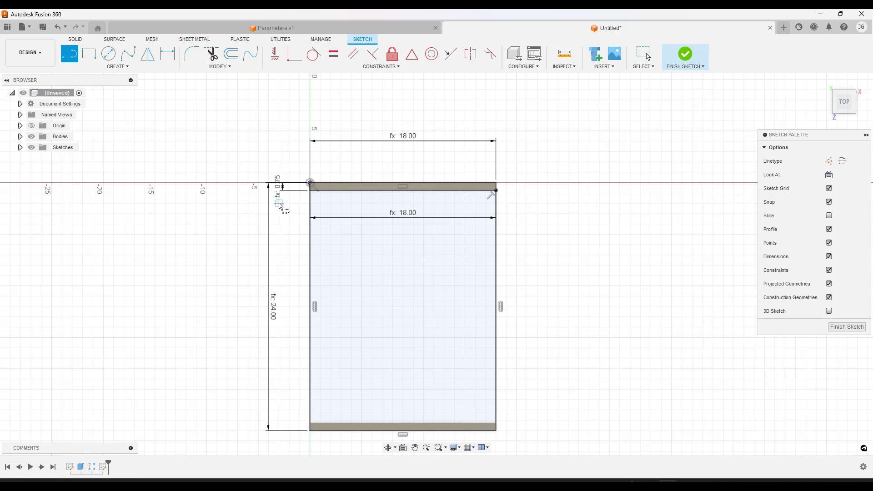
pyautogui.scroll(2, 279, 196)
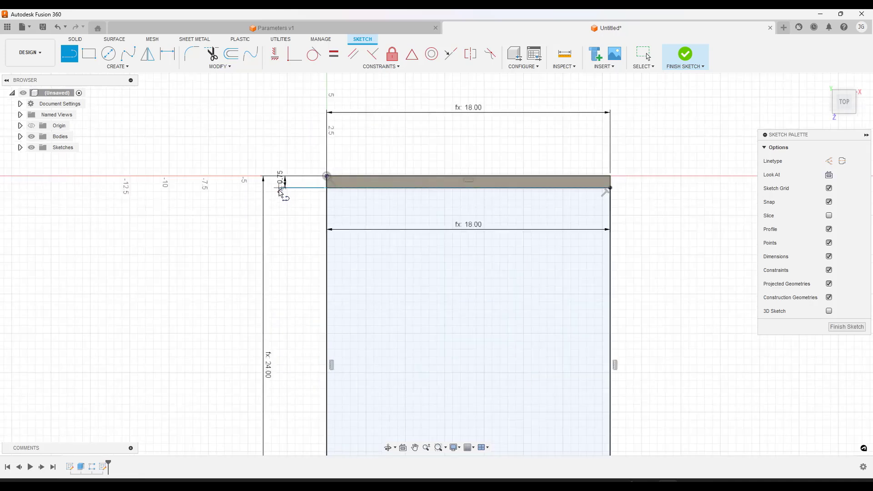
pyautogui.scroll(-3, 326, 181)
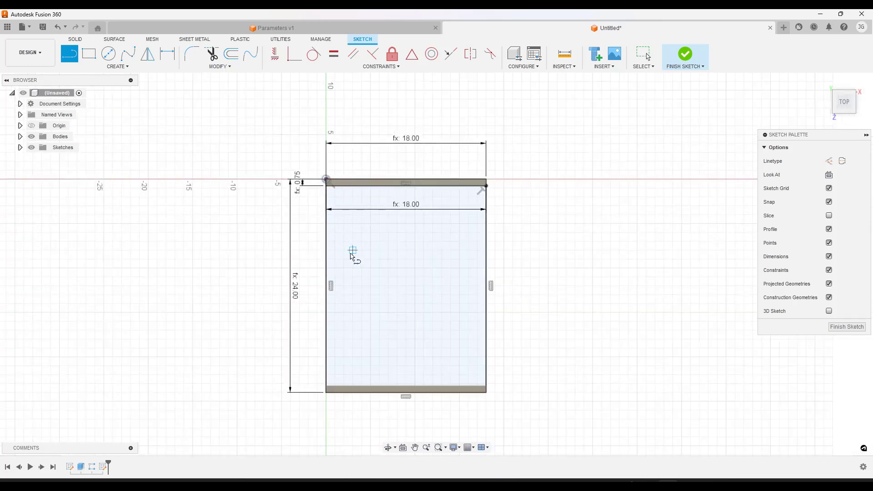
pyautogui.scroll(1, 325, 394)
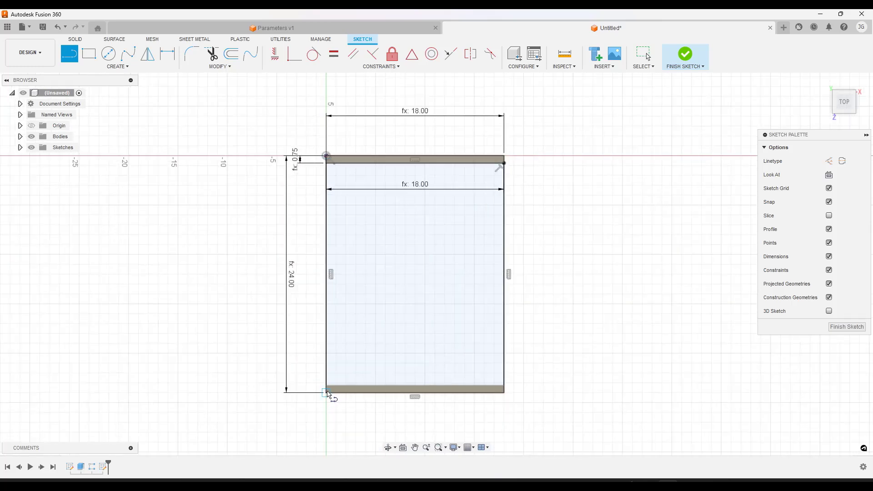
pyautogui.click(327, 164)
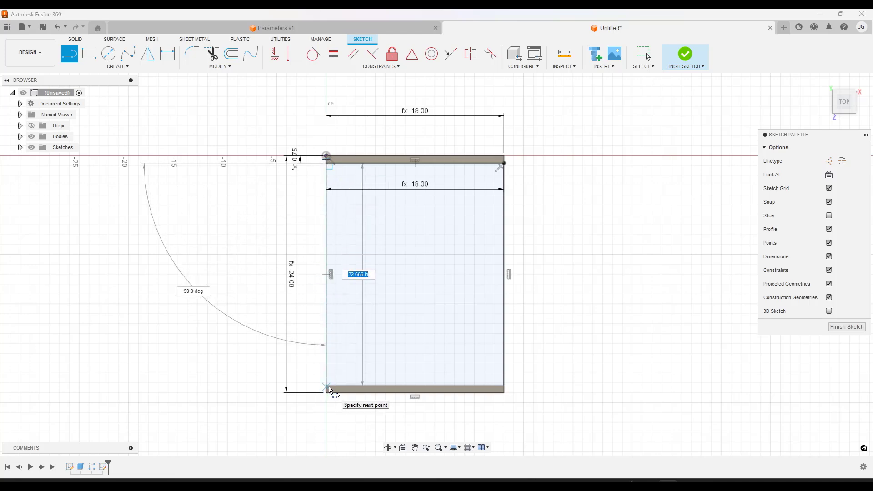
pyautogui.write('sh')
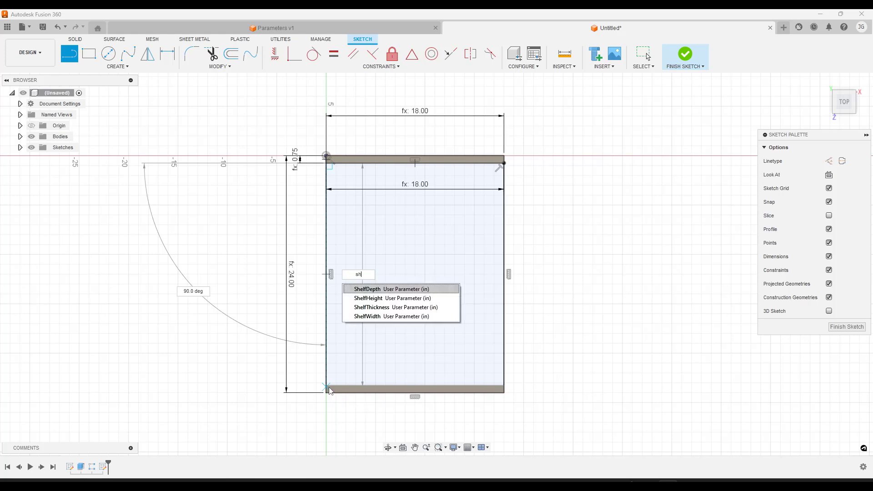
pyautogui.write('elfwidt')
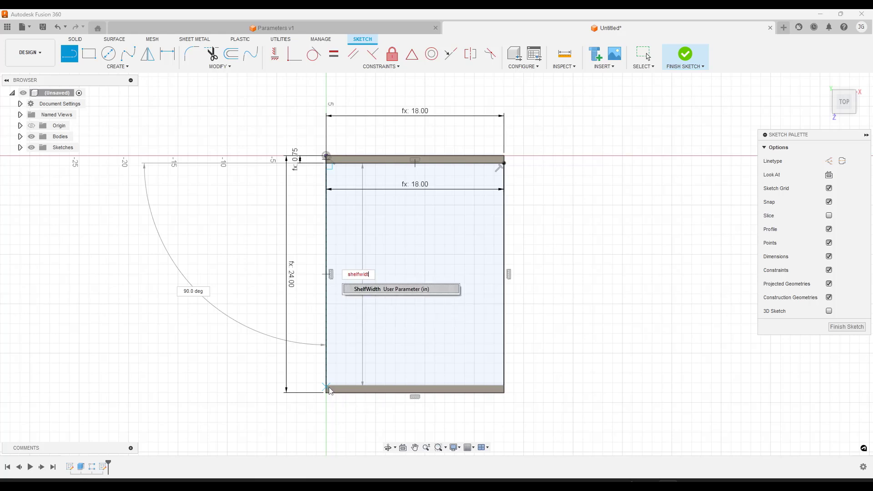
pyautogui.write('h -')
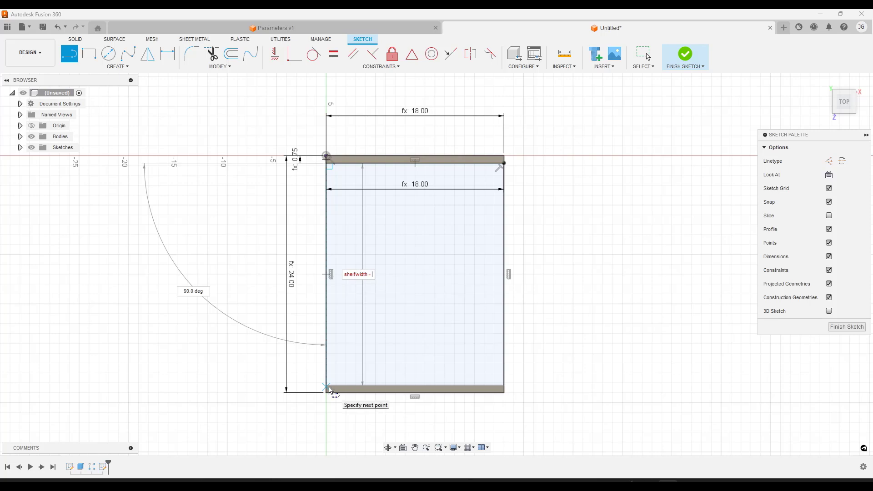
pyautogui.write(' shelfth')
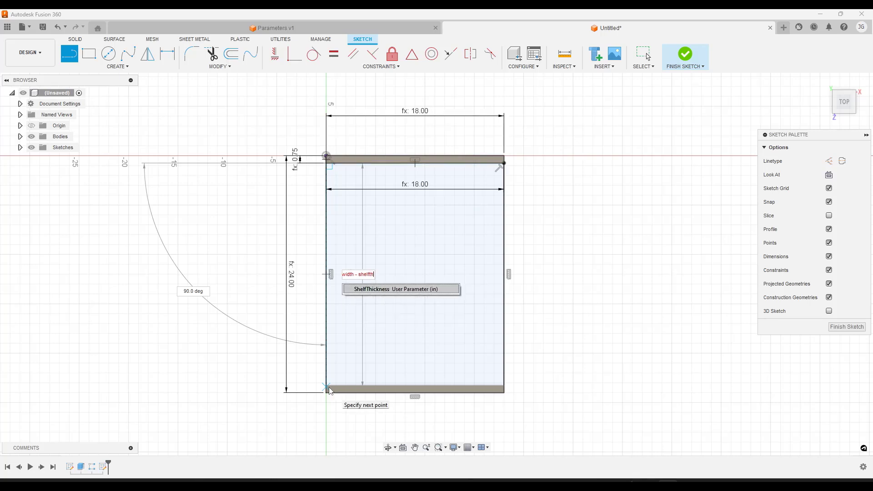
pyautogui.write('ickness')
pyautogui.press('Return')
pyautogui.press('Return')
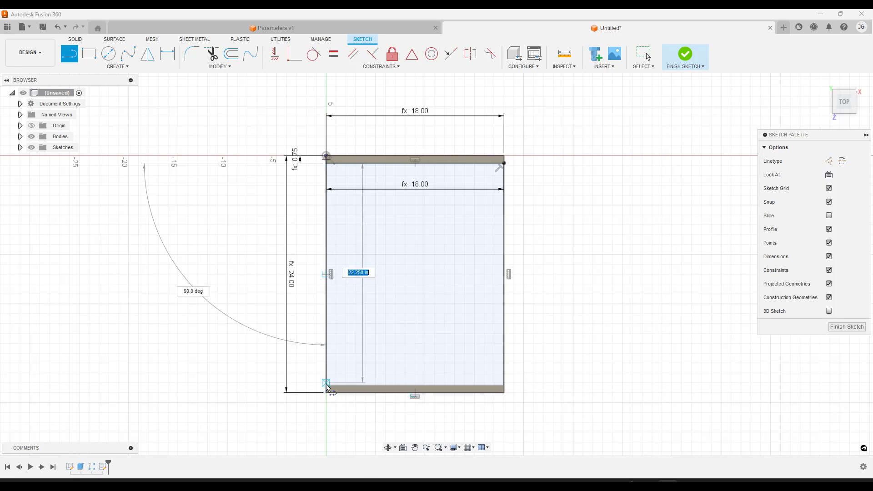
# - Complete the line along the rectangle's side with the length expression ShelfWidth - ShelfThickness
pyautogui.write('sh')
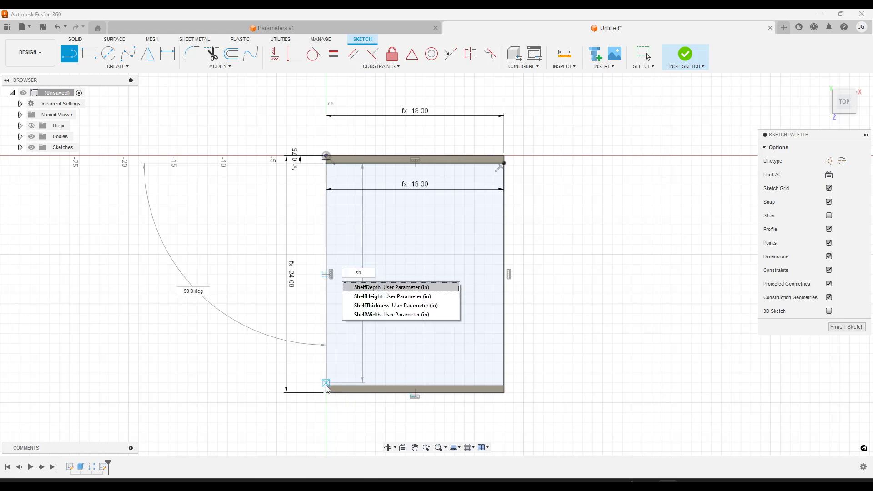
pyautogui.write('elft')
pyautogui.press('BackSpace')
pyautogui.press('Down')
pyautogui.press('Down')
pyautogui.press('Down')
pyautogui.press('Return')
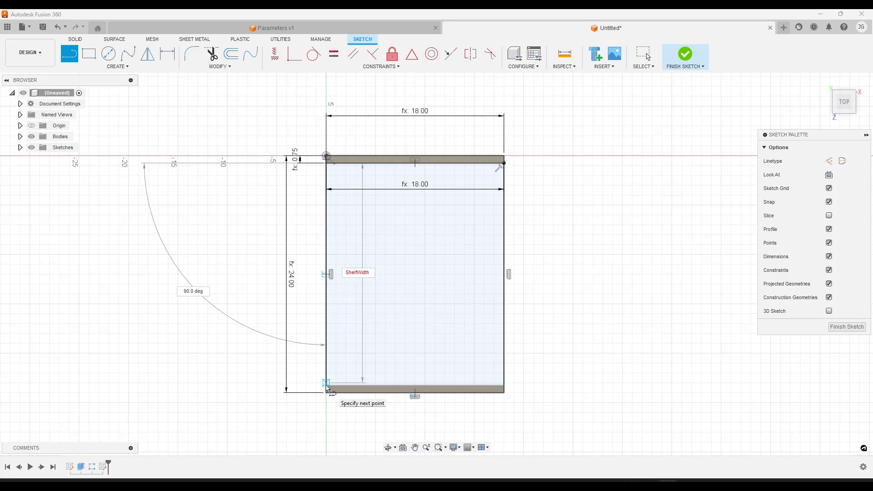
pyautogui.write('- shel')
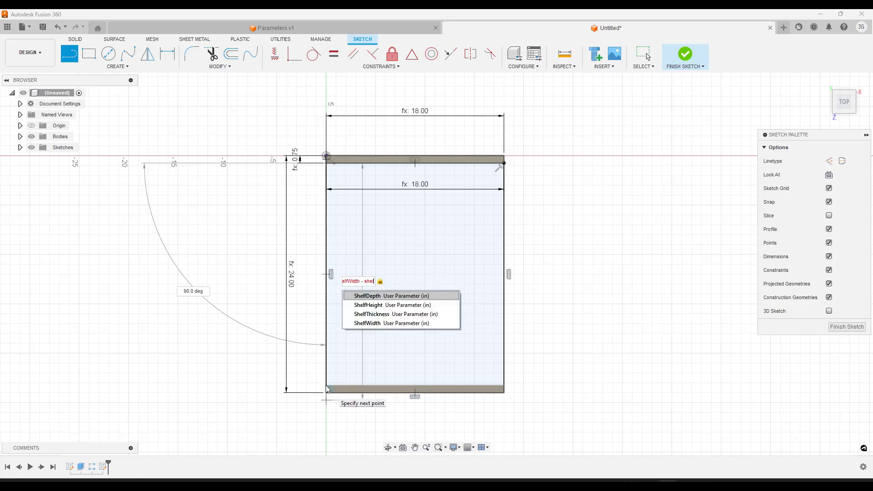
pyautogui.write('fthickness')
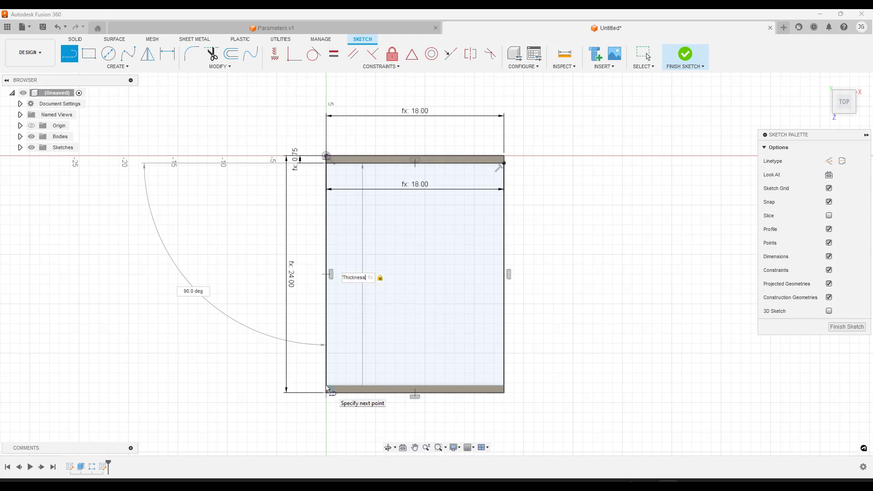
pyautogui.click(326, 387)
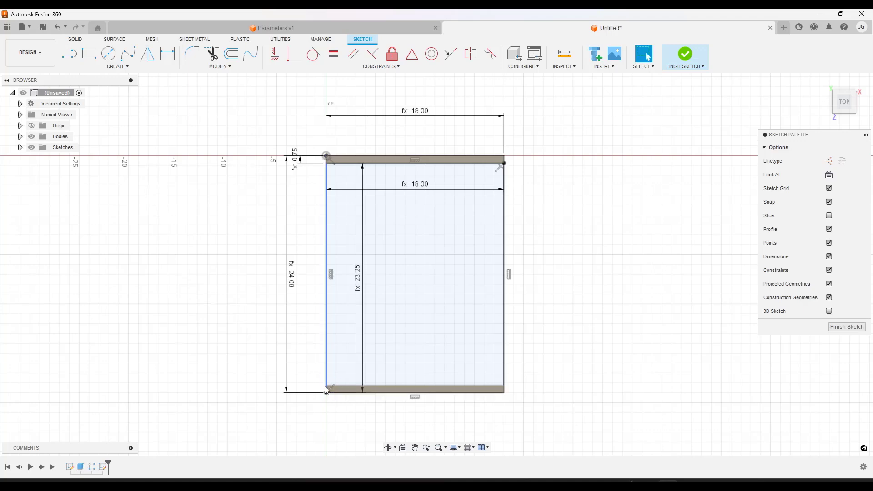
# - Change the side line's length dimension to ShelfWidth - ShelfThickness * 2 so it ends at the far panel's inner face
pyautogui.scroll(1, 364, 395)
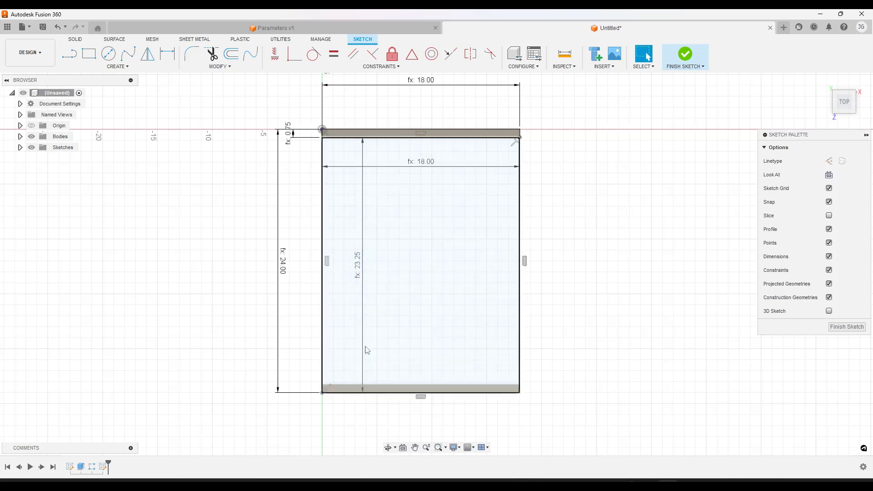
pyautogui.doubleClick(359, 269)
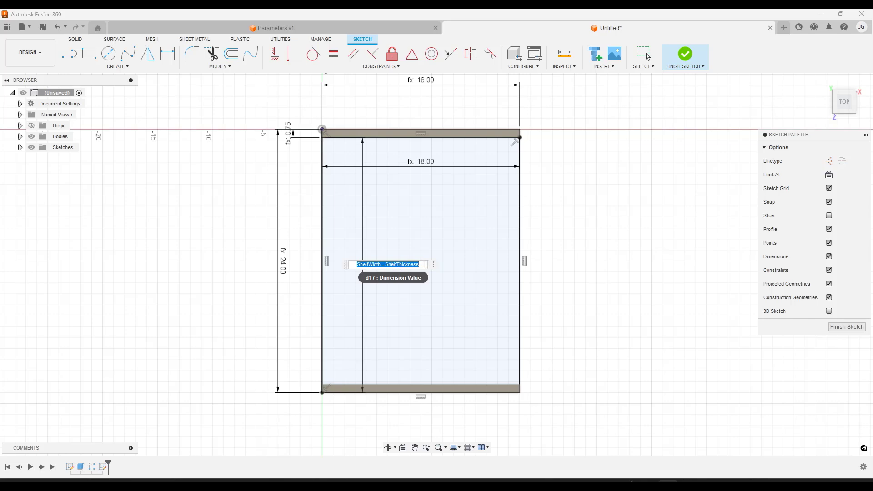
pyautogui.click(425, 264)
pyautogui.write('* 2')
pyautogui.press('Return')
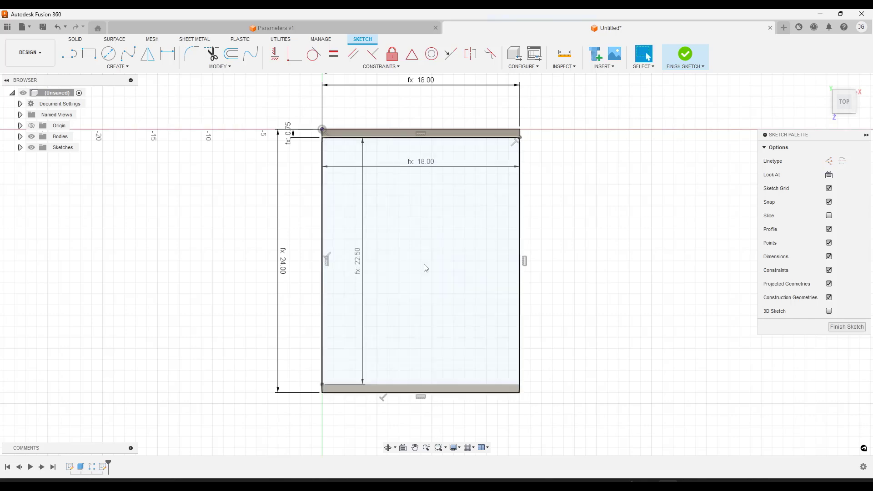
# - Draw a line of length ShelfDepth along the far panel's inner face to the rectangle's opposite side, and finish the sketch
pyautogui.press('l')
pyautogui.click(323, 385)
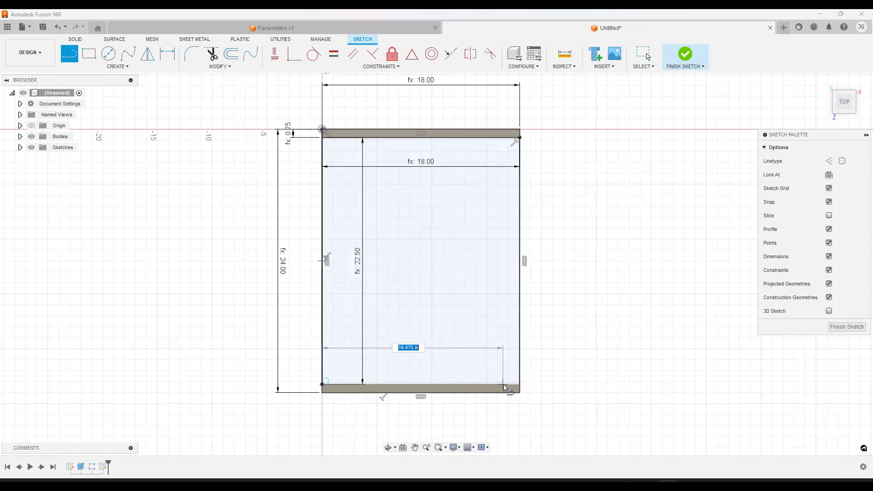
pyautogui.write('shelf')
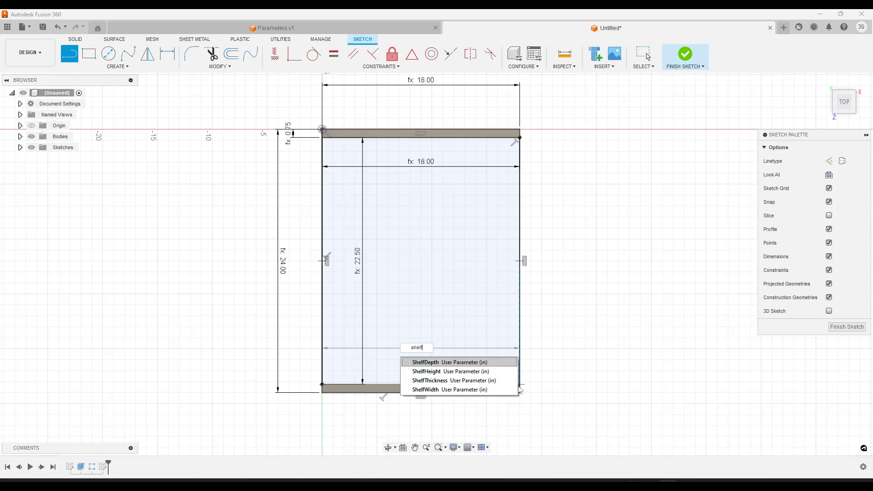
pyautogui.write('depth')
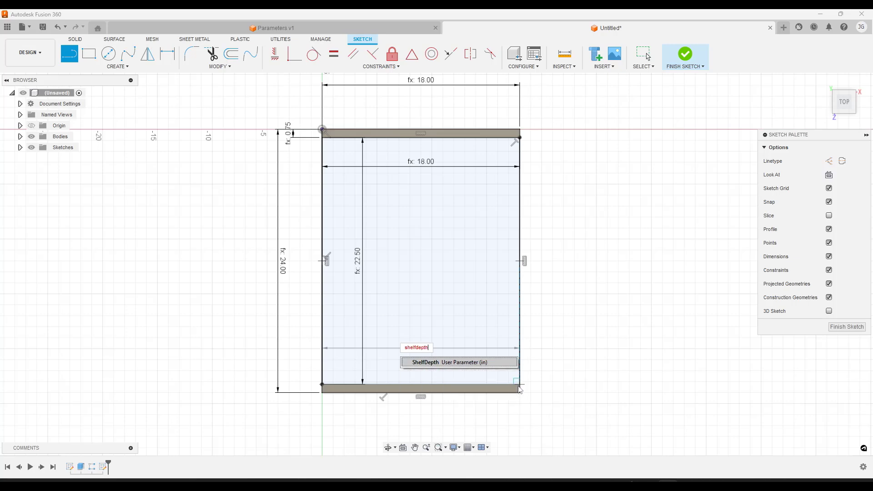
pyautogui.press('Return')
pyautogui.press('Tab')
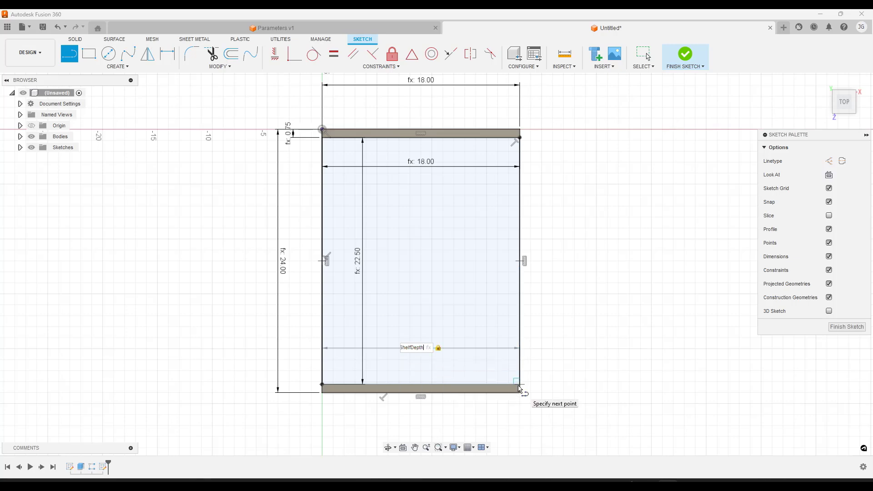
pyautogui.click(520, 388)
pyautogui.press('Escape')
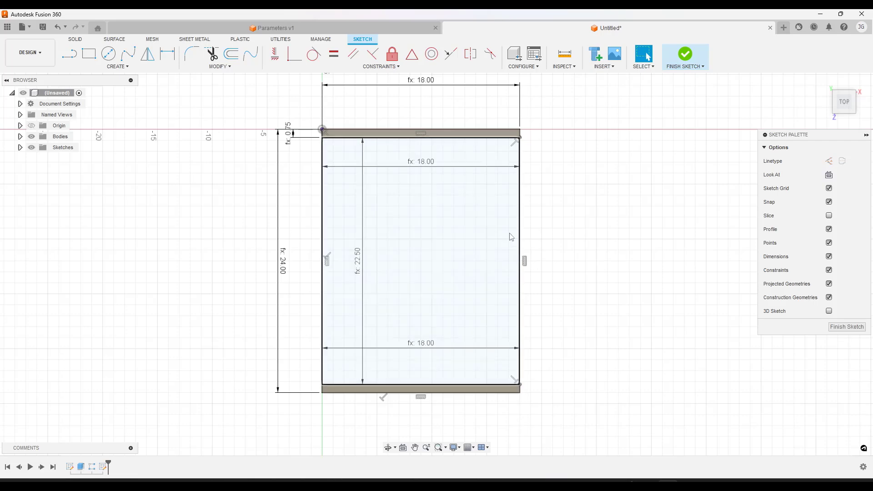
pyautogui.click(840, 328)
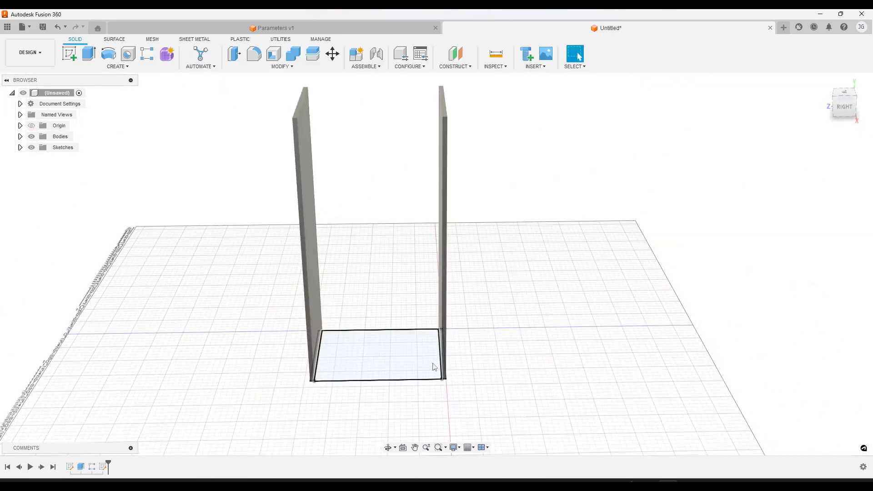
# - Extrude the sketch profile between the two side panels upward by ShelfThickness as a new body
pyautogui.scroll(5, 433, 368)
pyautogui.click(397, 350)
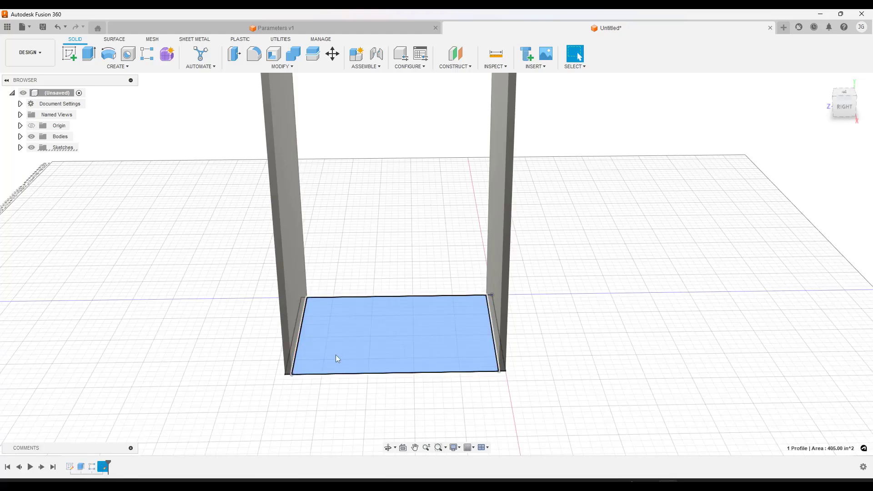
pyautogui.keyDown('shift'); pyautogui.moveTo(335, 354); pyautogui.dragTo(438, 349, button='middle'); pyautogui.keyUp('shift')
pyautogui.scroll(3, 446, 328)
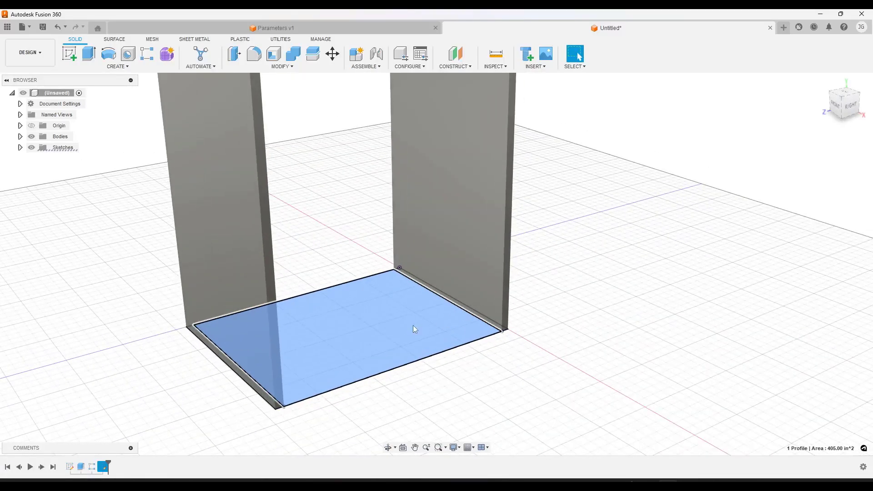
pyautogui.scroll(-2, 412, 324)
pyautogui.click(411, 325)
pyautogui.click(89, 53)
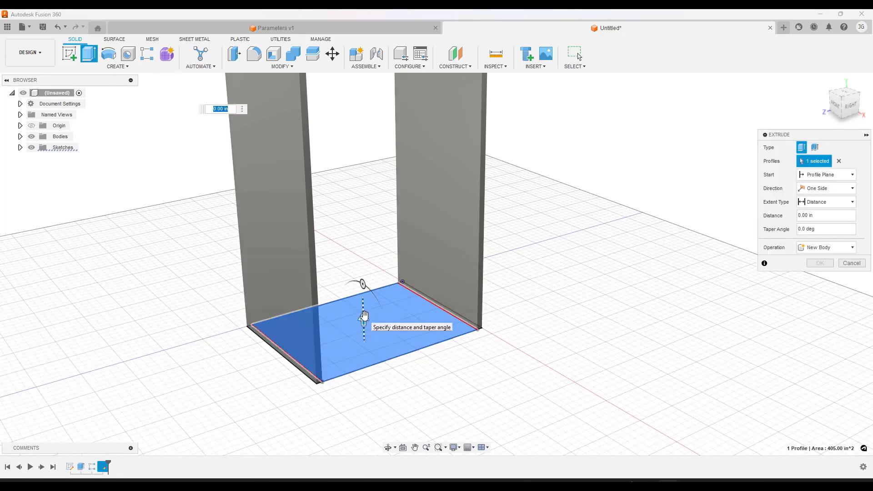
pyautogui.write('shelfThickness')
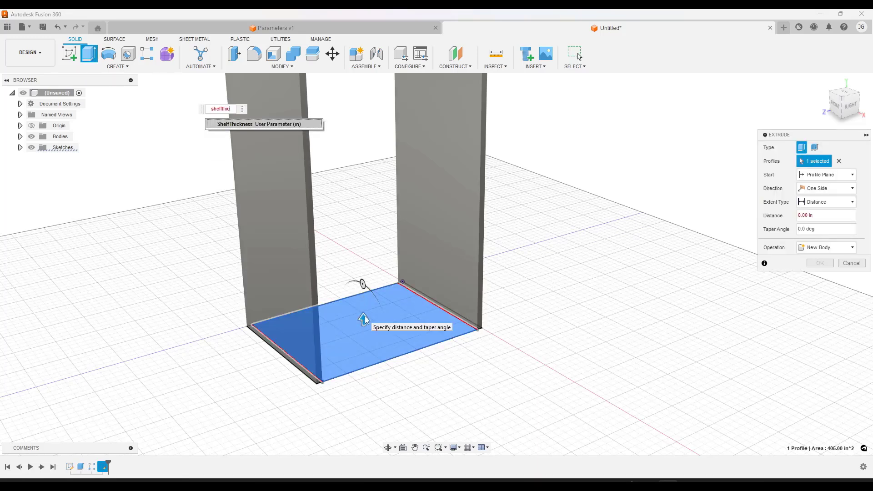
pyautogui.press('Return')
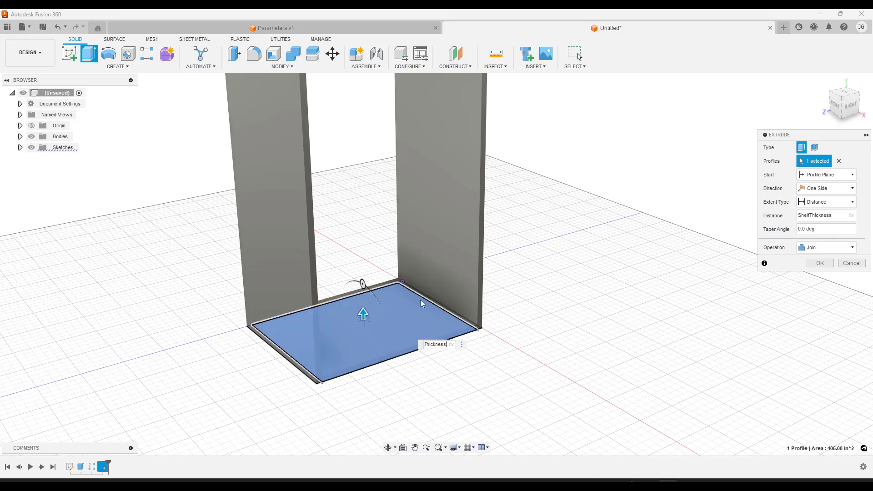
pyautogui.click(821, 253)
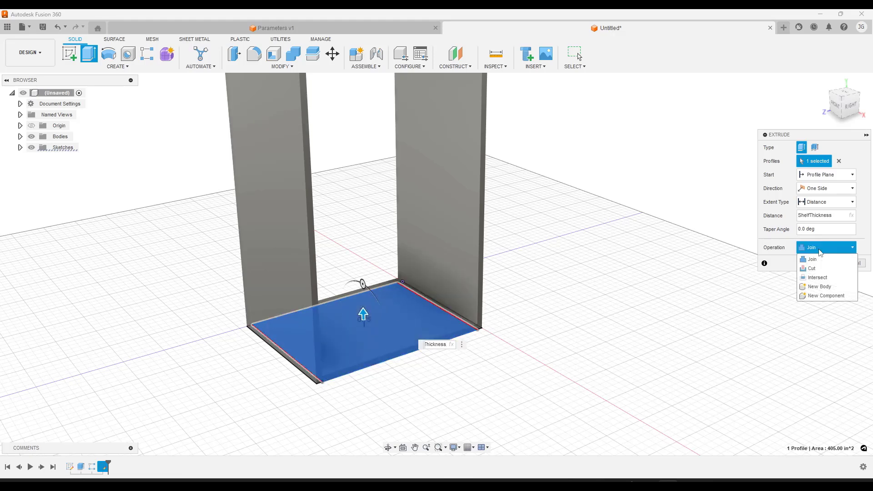
pyautogui.click(820, 287)
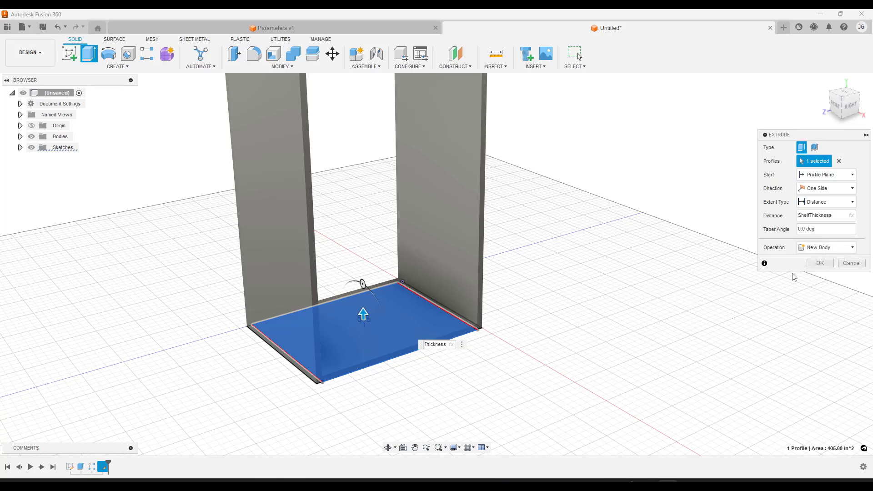
pyautogui.click(821, 263)
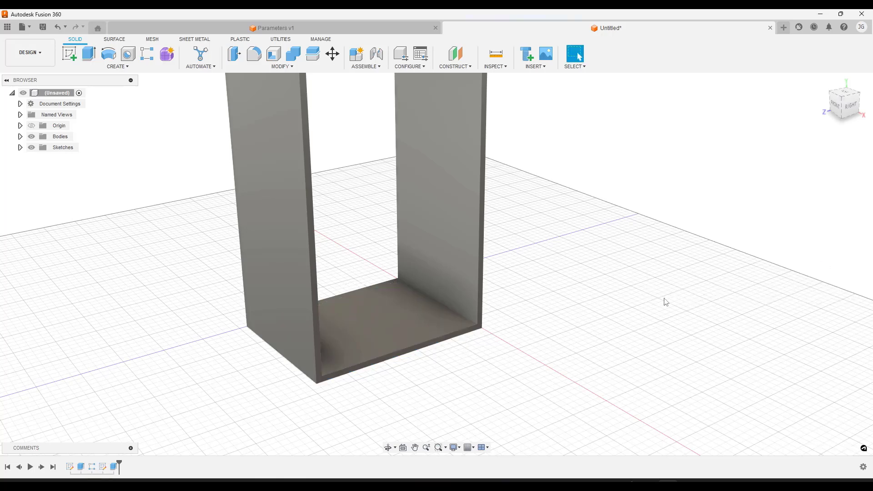
# - Examine the bottom shelf and its fit between the two side panels from several angles and distances
pyautogui.keyDown('shift'); pyautogui.moveTo(422, 326); pyautogui.dragTo(383, 353, button='middle'); pyautogui.keyUp('shift')
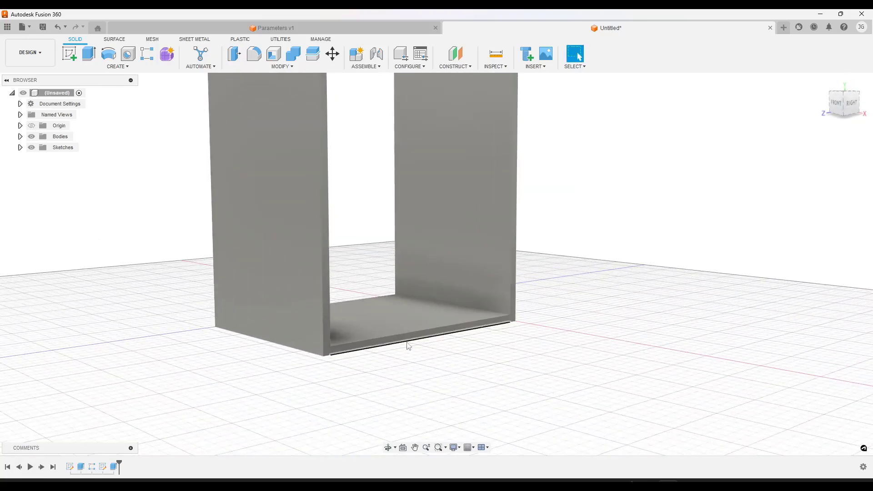
pyautogui.keyDown('shift'); pyautogui.moveTo(462, 323); pyautogui.dragTo(412, 328, button='middle'); pyautogui.keyUp('shift')
pyautogui.scroll(-1, 411, 324)
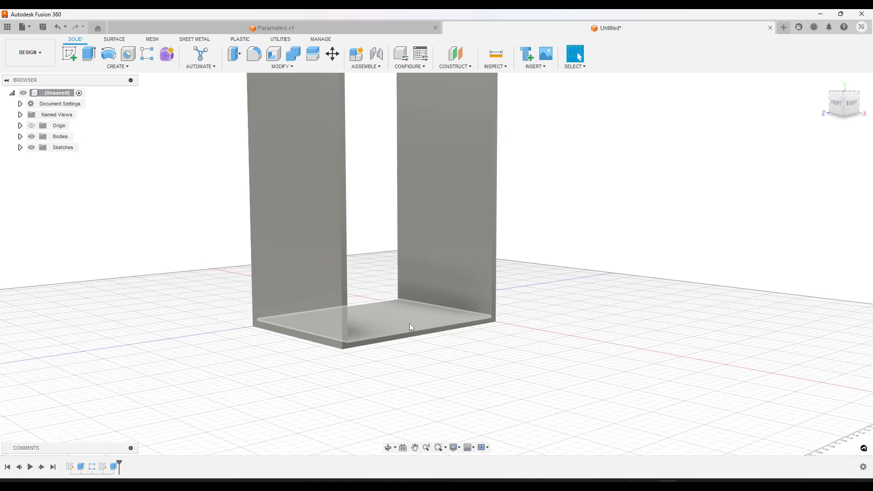
pyautogui.scroll(-5, 411, 310)
pyautogui.moveTo(427, 203)
pyautogui.mouseDown(button='middle')
pyautogui.moveTo(433, 229)
pyautogui.moveTo(425, 214)
pyautogui.mouseUp(button='middle')
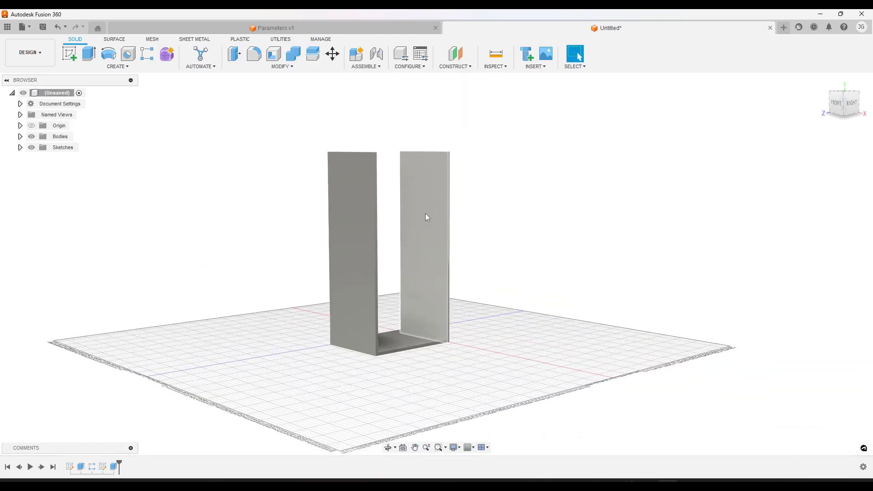
pyautogui.scroll(2, 452, 349)
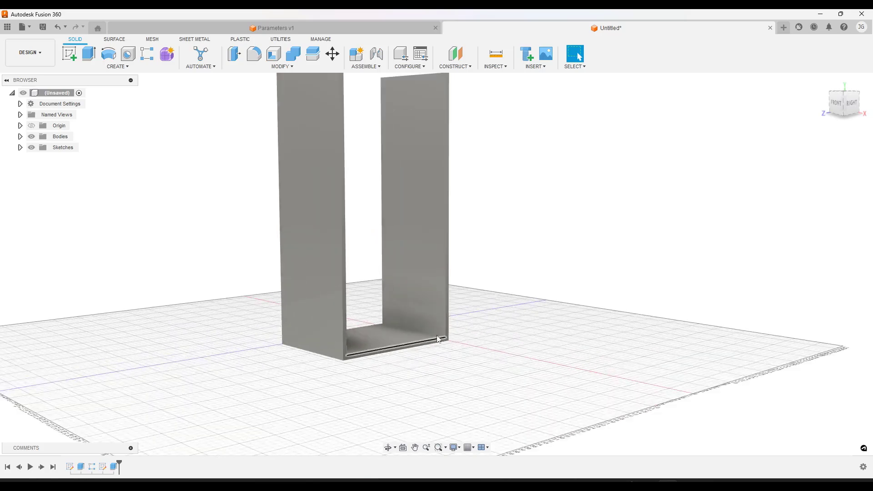
pyautogui.keyDown('shift'); pyautogui.moveTo(393, 310); pyautogui.dragTo(383, 335, button='middle'); pyautogui.keyUp('shift')
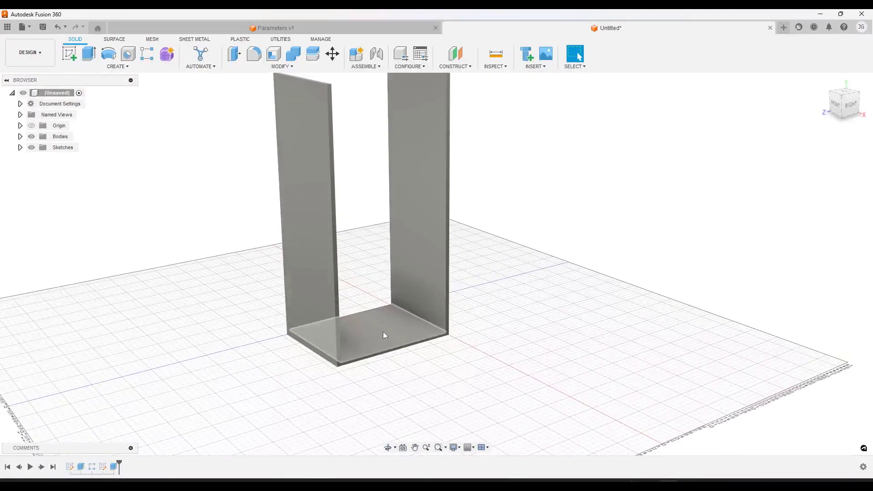
pyautogui.scroll(-2, 379, 285)
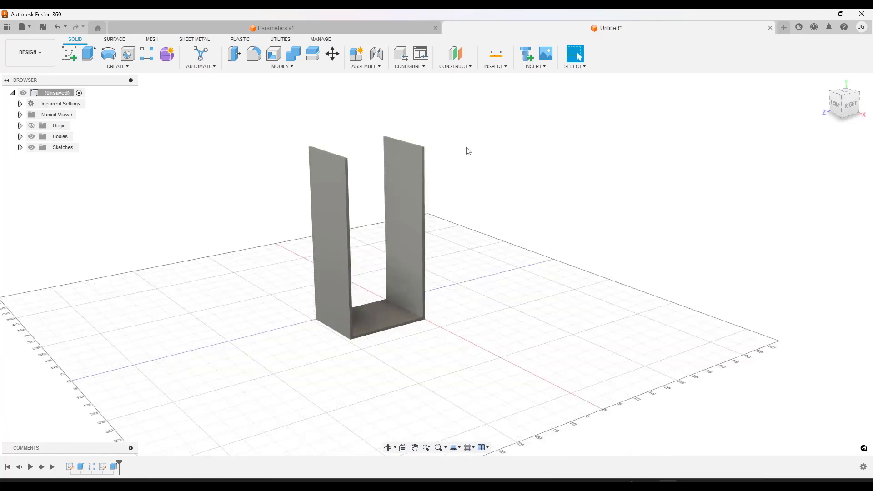
pyautogui.scroll(1, 443, 156)
# - Add a user parameter named ShelfNumber with No Units and the expression 3, and close the parameters dialog
pyautogui.click(282, 67)
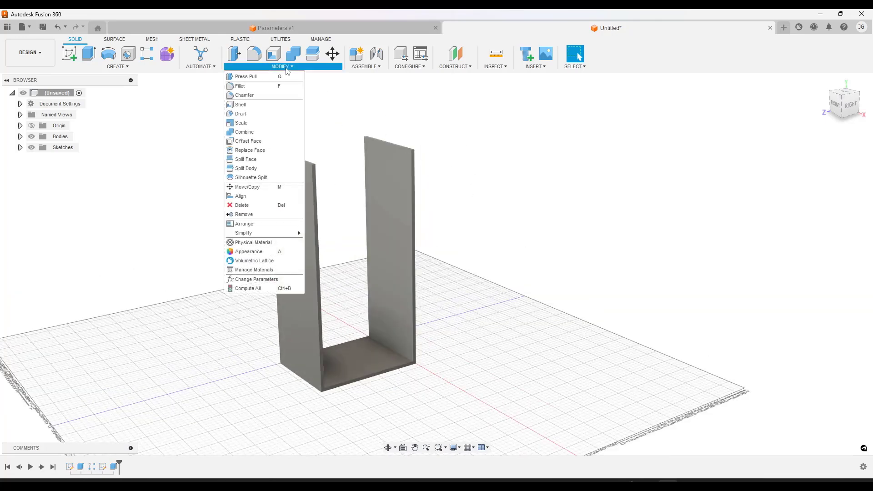
pyautogui.click(278, 280)
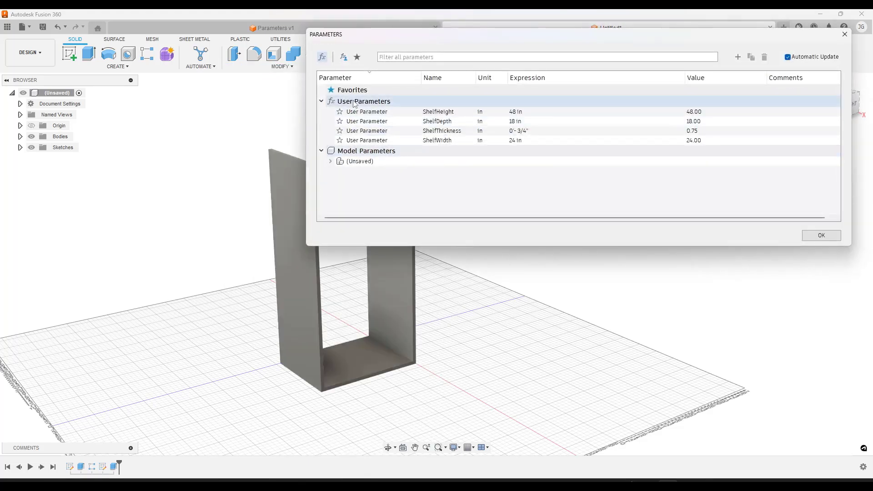
pyautogui.click(737, 57)
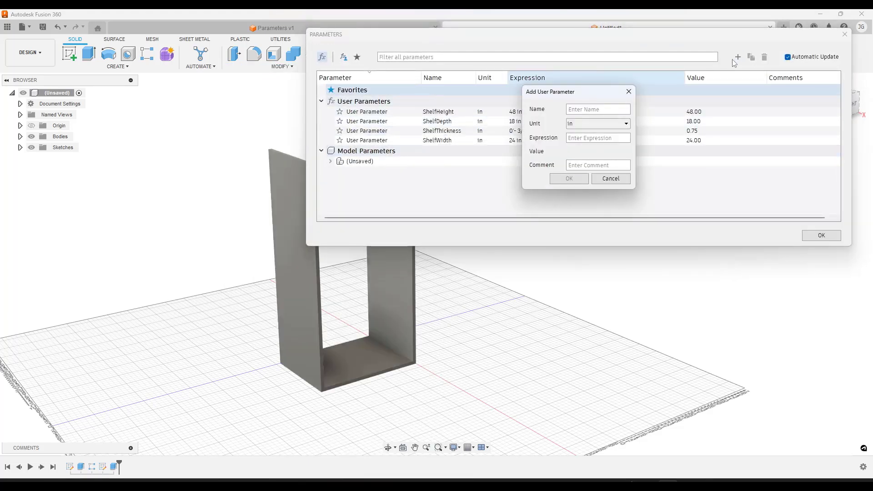
pyautogui.write('ShelfNumber')
pyautogui.click(598, 123)
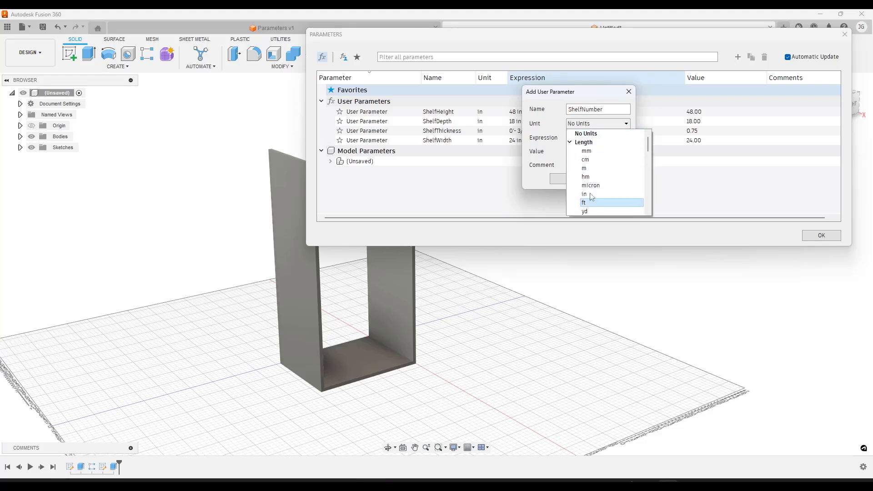
pyautogui.click(586, 134)
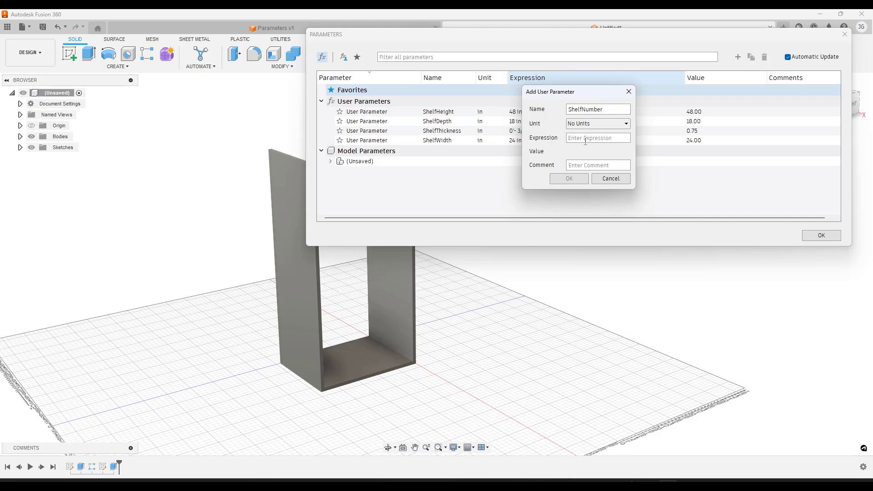
pyautogui.click(585, 139)
pyautogui.write('3')
pyautogui.click(569, 179)
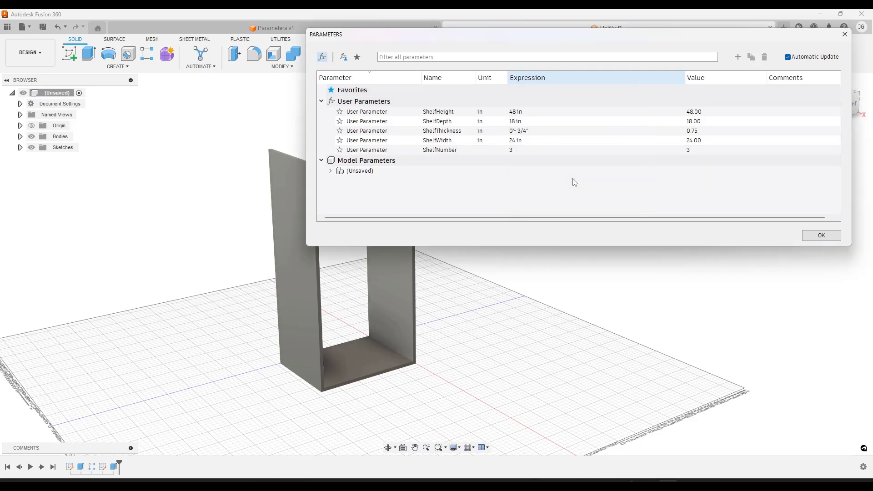
pyautogui.click(822, 235)
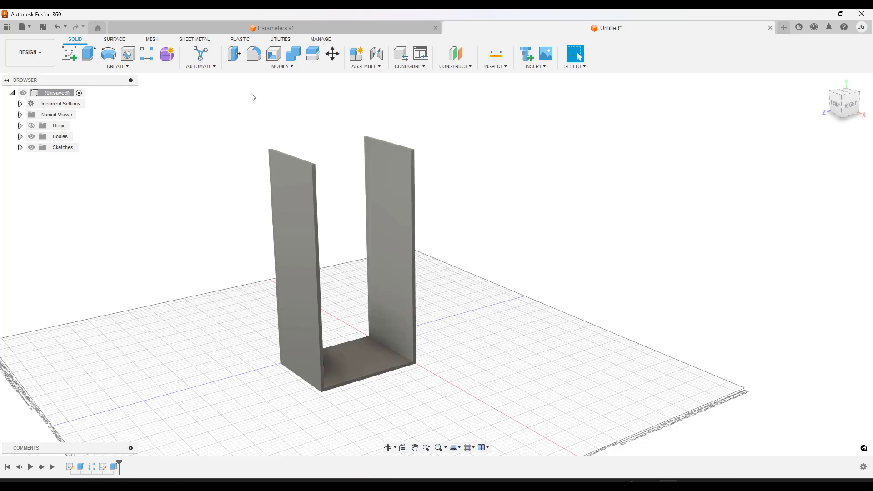
# - Start a rectangular pattern of the bottom shelf body, extending 47 in upward along the far side panel's vertical edge
pyautogui.click(148, 55)
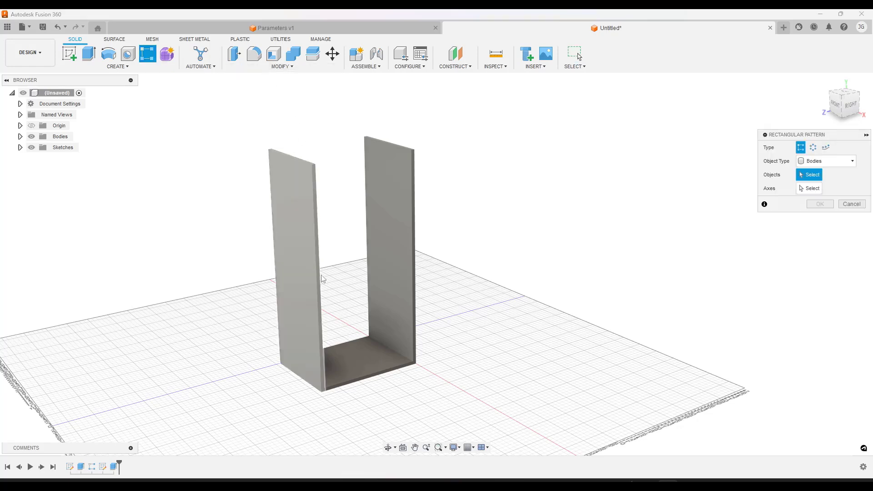
pyautogui.click(360, 365)
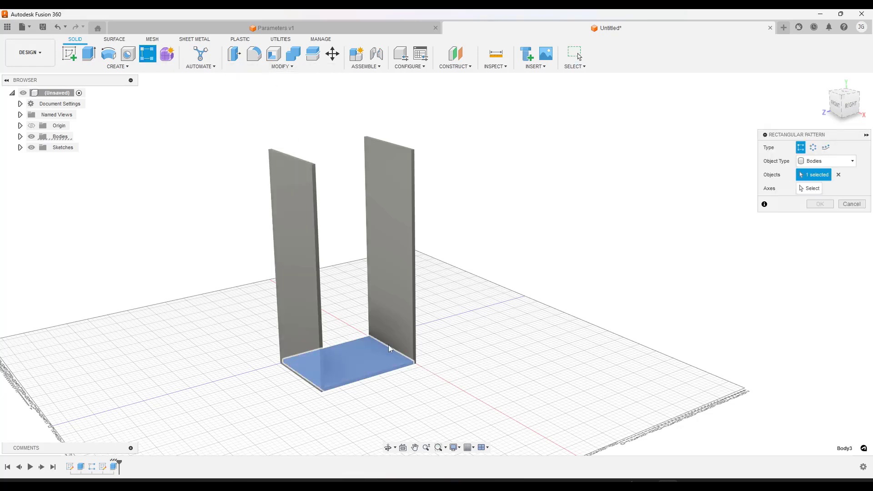
pyautogui.click(809, 189)
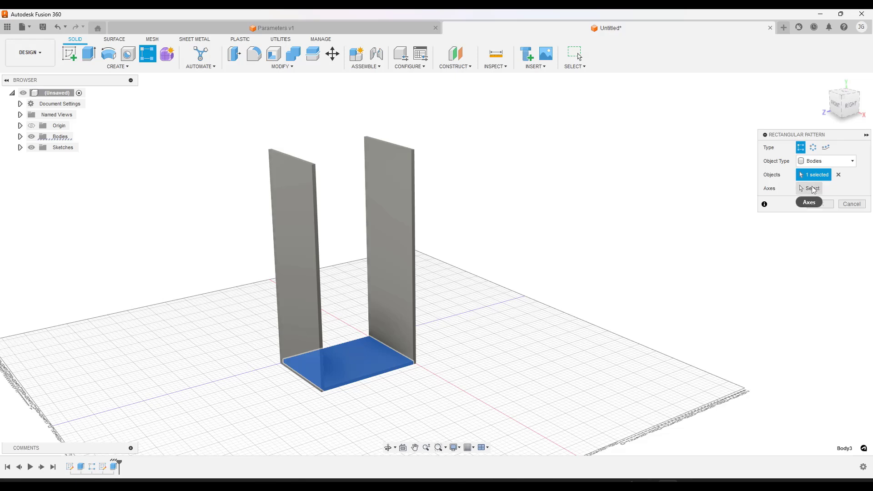
pyautogui.click(372, 313)
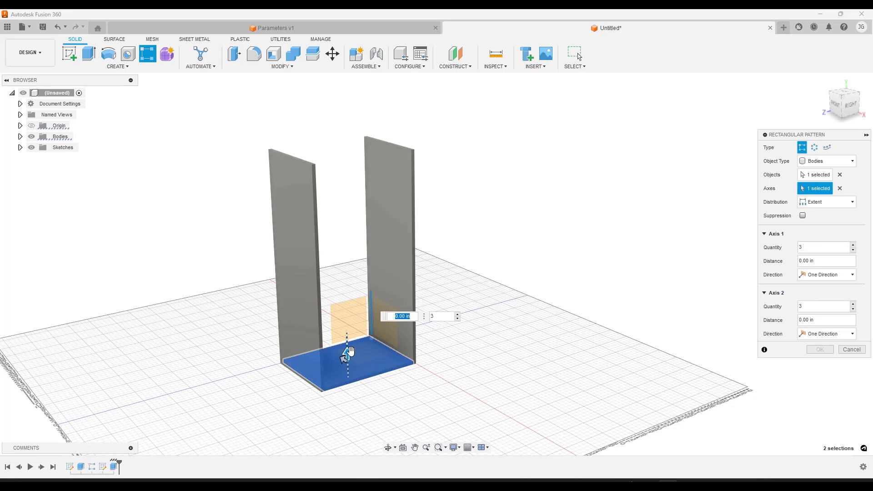
pyautogui.moveTo(349, 351); pyautogui.dragTo(418, 139)
pyautogui.press('Tab')
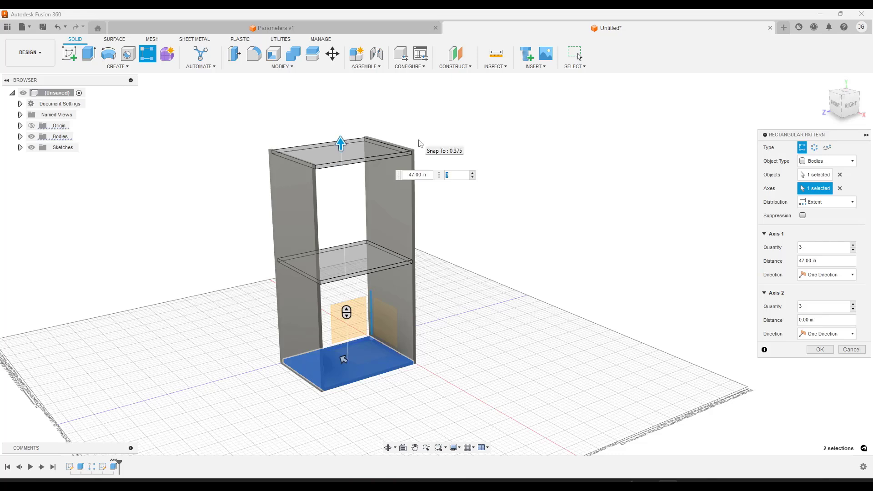
pyautogui.write('shelfH')
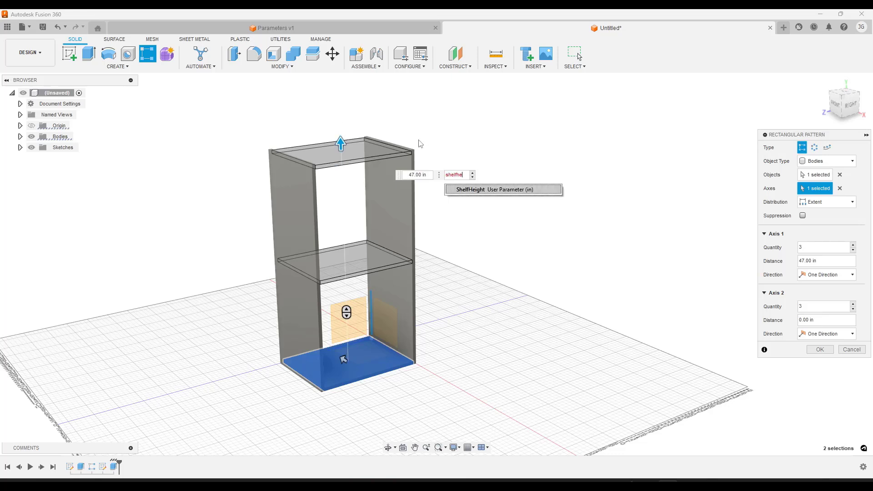
pyautogui.press('Return')
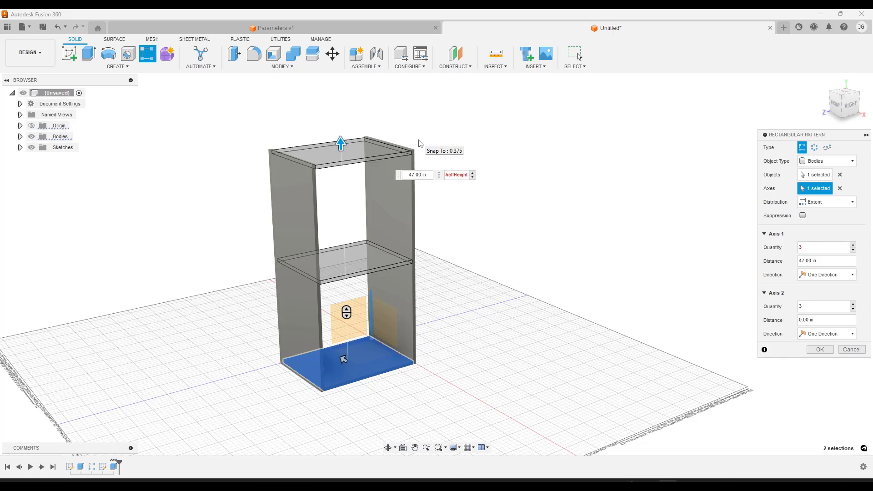
# - Set the shelf pattern's distance to ShelfHeight and its quantity to ShelfNumber
pyautogui.doubleClick(469, 174)
pyautogui.hotkey('shift', 'Tab')
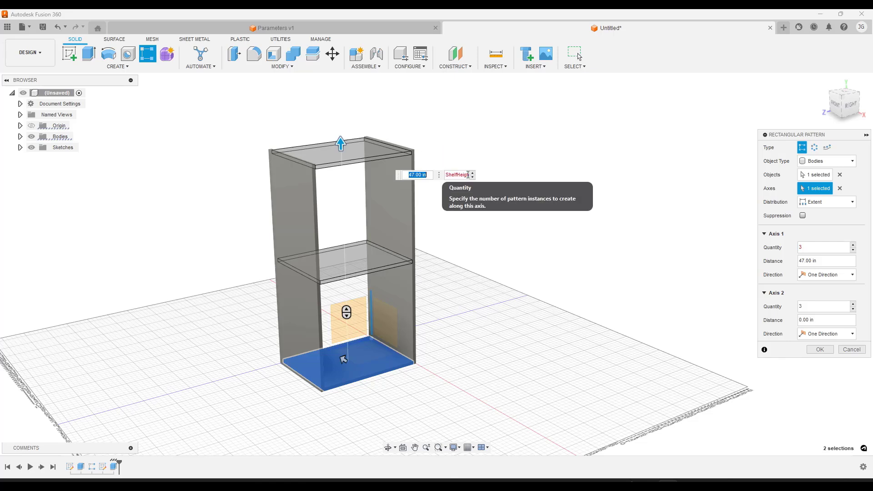
pyautogui.write('ShelfH')
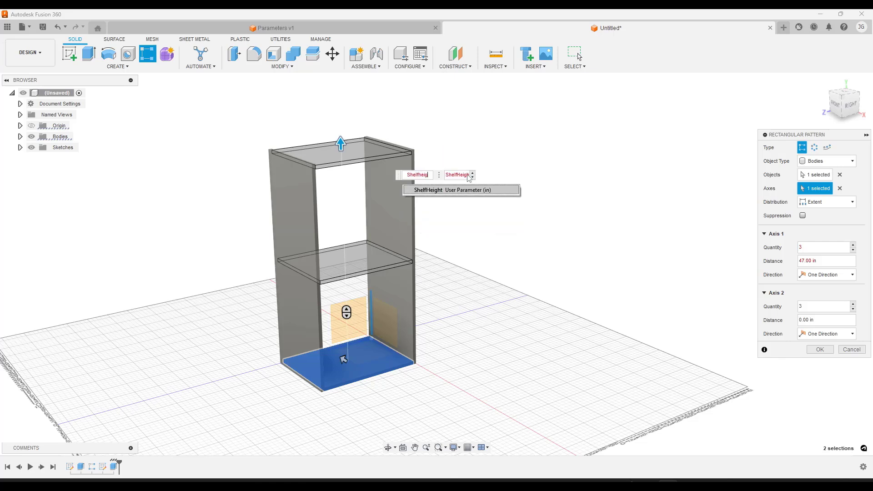
pyautogui.press('Return')
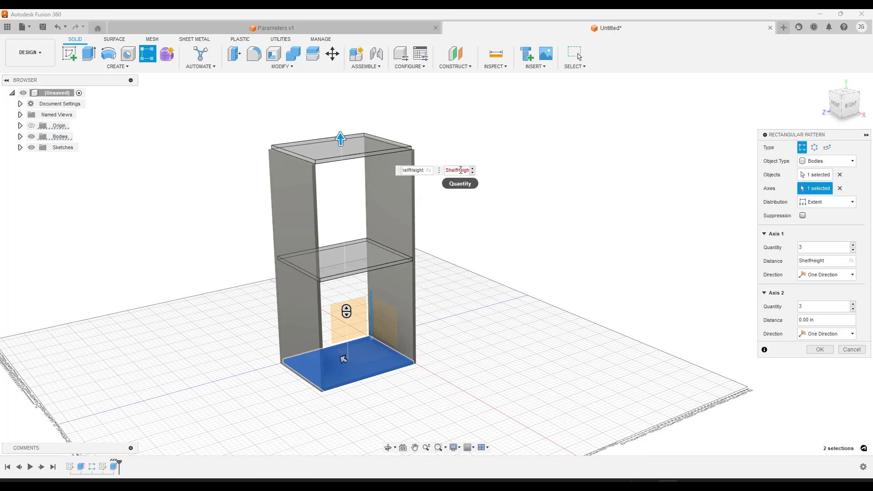
pyautogui.doubleClick(460, 170)
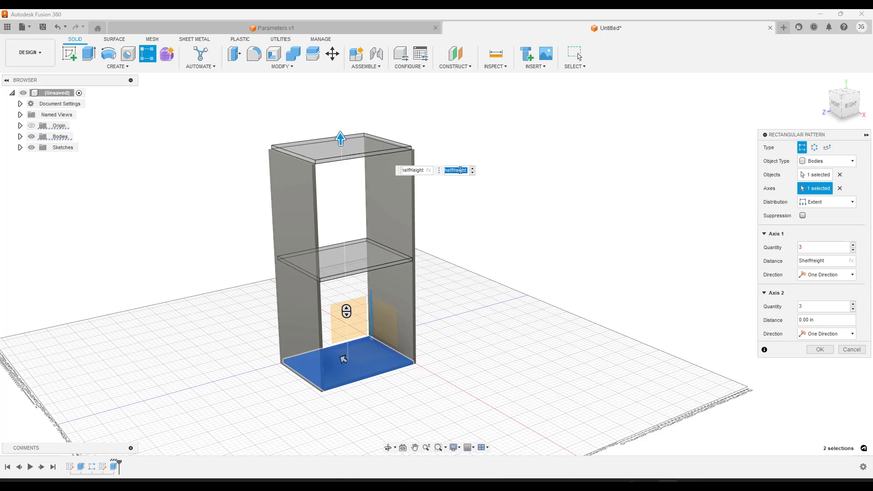
pyautogui.write('Shelf')
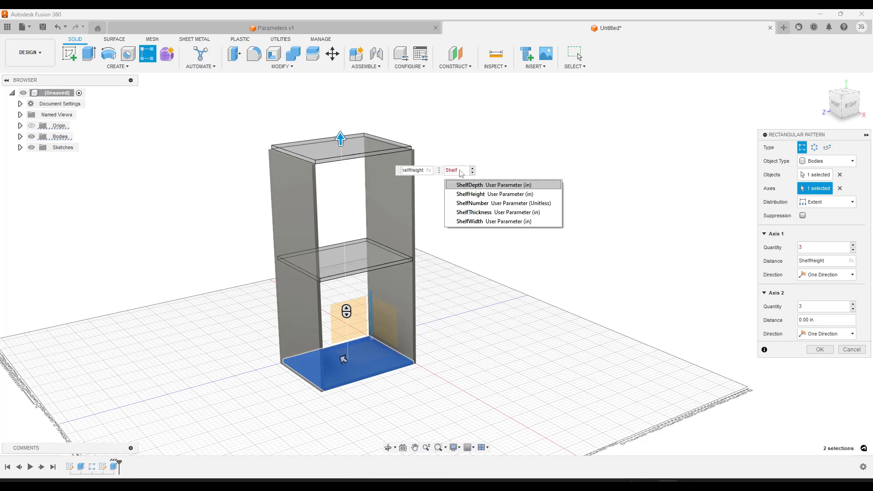
pyautogui.write('Number')
pyautogui.press('Return')
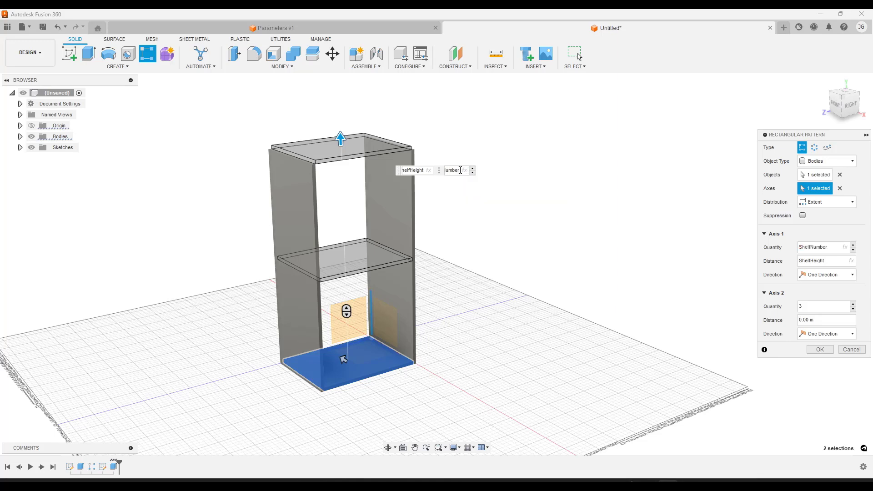
# - Change the pattern distance to ShelfHeight - ShelfThickness and finish the shelf pattern
pyautogui.press('Tab')
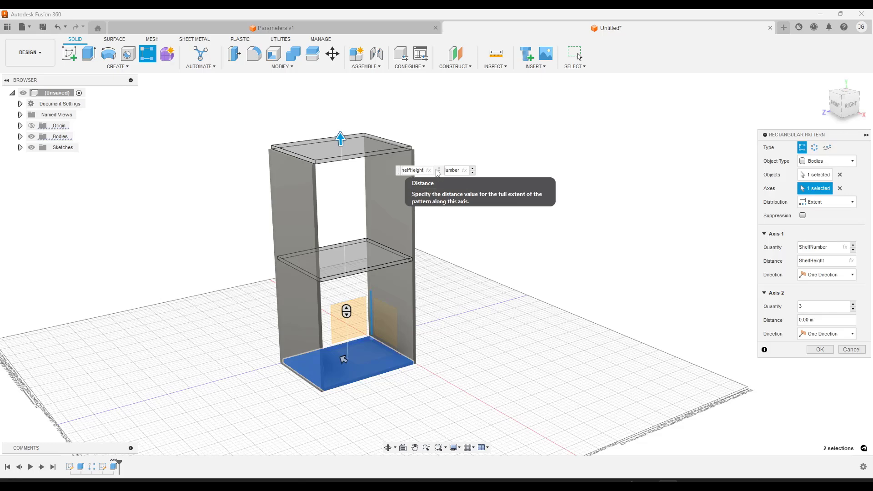
pyautogui.write('-shelfthickne')
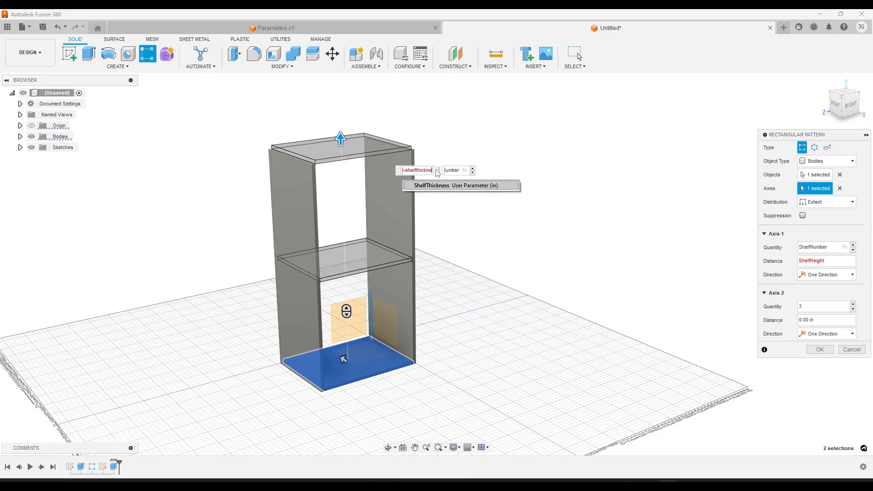
pyautogui.write('ss')
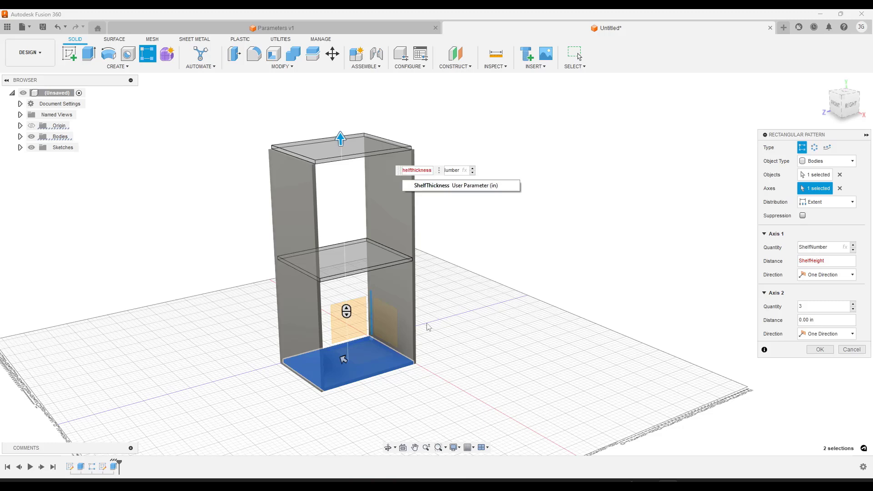
pyautogui.click(442, 185)
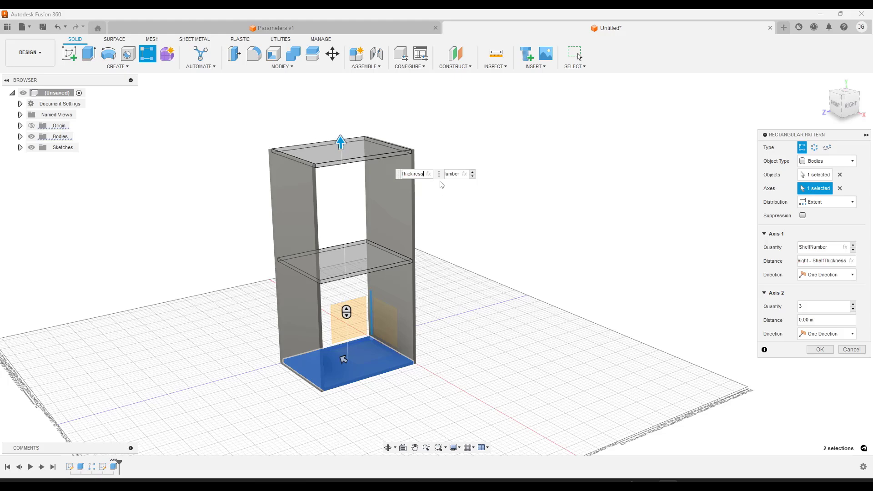
pyautogui.press('Return')
# - Set the ShelfNumber user parameter to 3 and close the parameters dialog
pyautogui.scroll(-3, 319, 191)
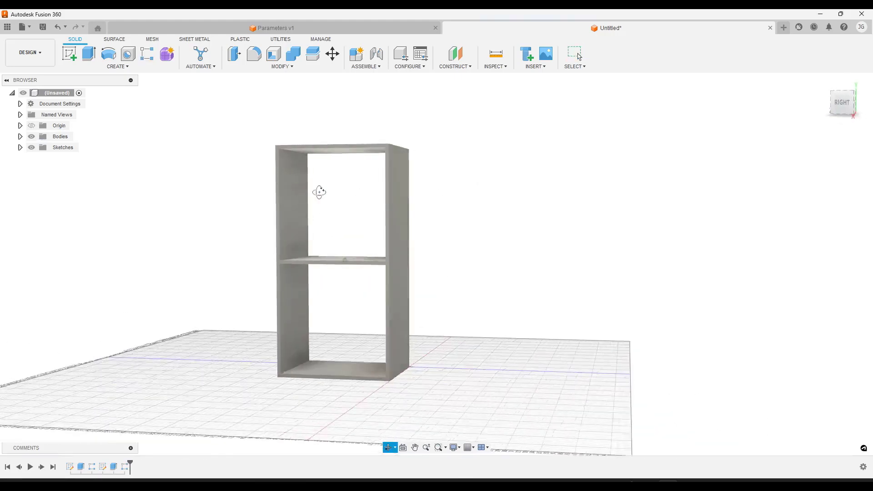
pyautogui.click(282, 67)
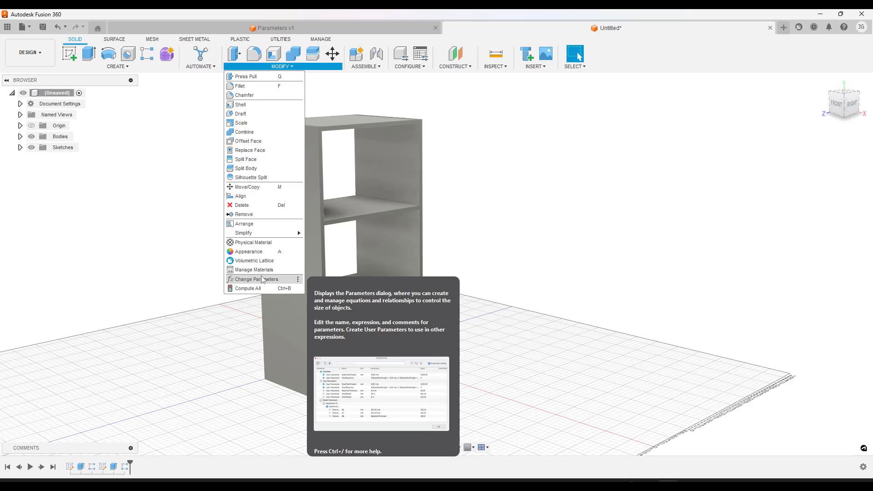
pyautogui.click(262, 279)
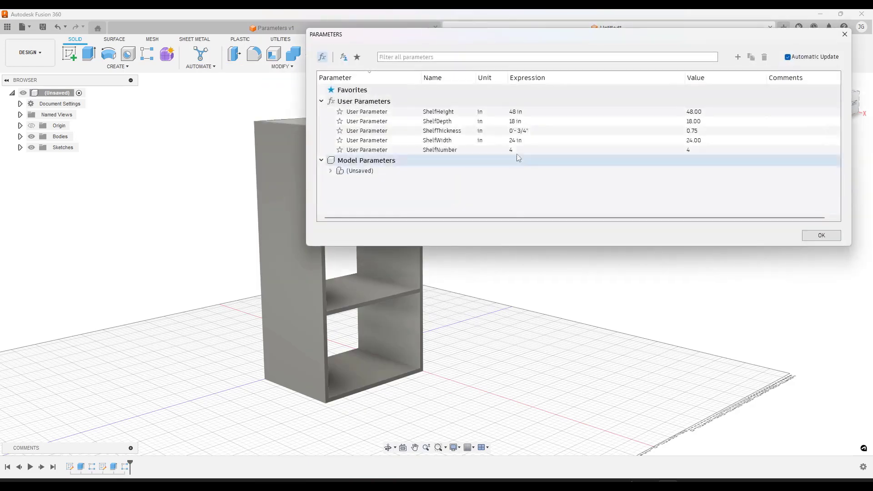
pyautogui.moveTo(483, 12); pyautogui.dragTo(623, 50)
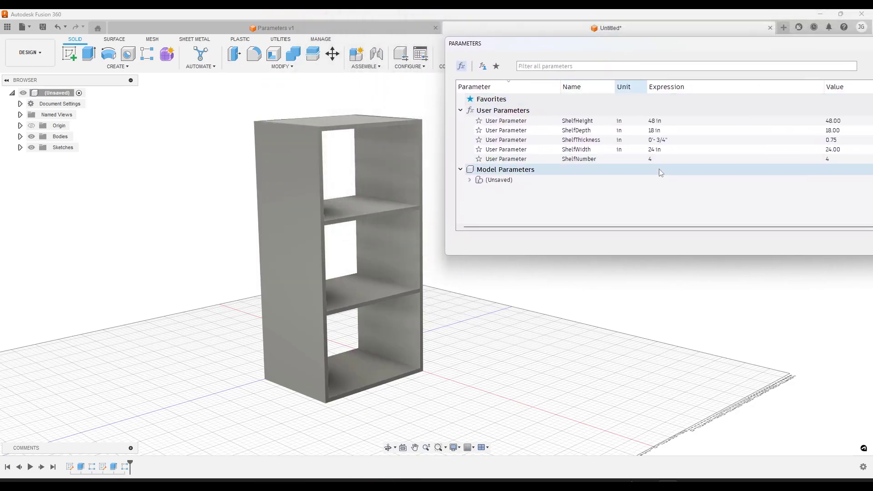
pyautogui.click(651, 158)
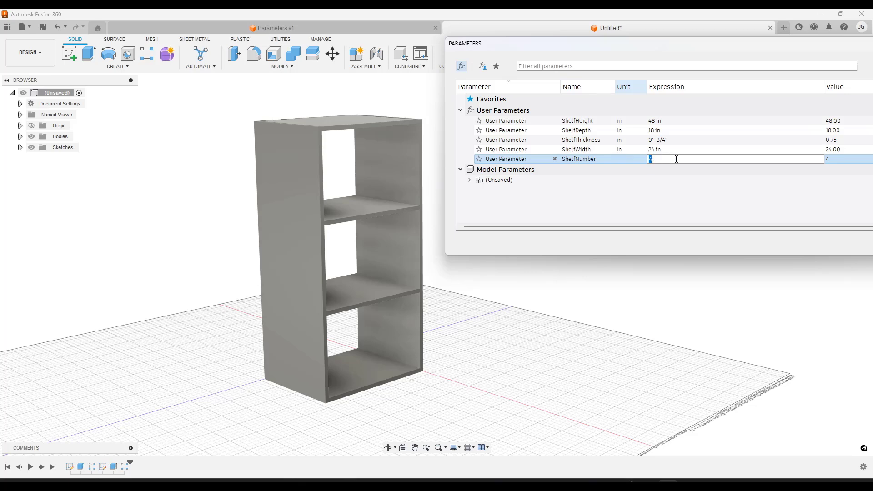
pyautogui.write('3')
pyautogui.press('Return')
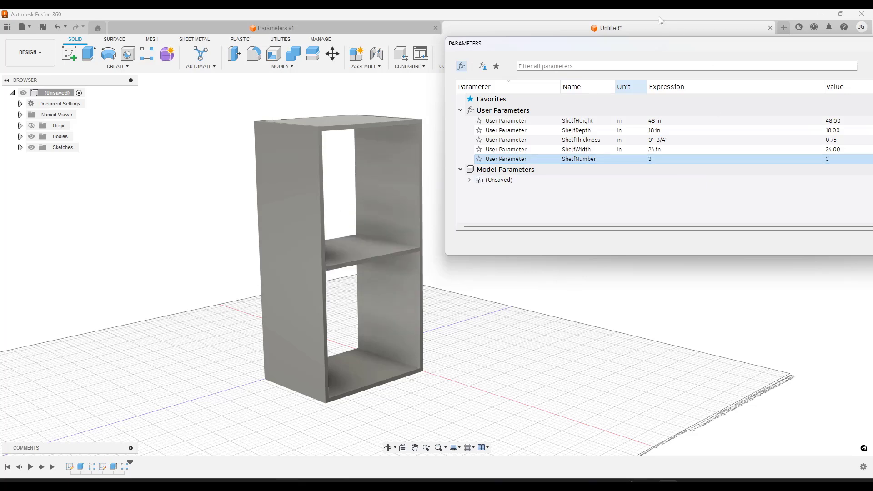
pyautogui.moveTo(650, 47); pyautogui.dragTo(577, 47)
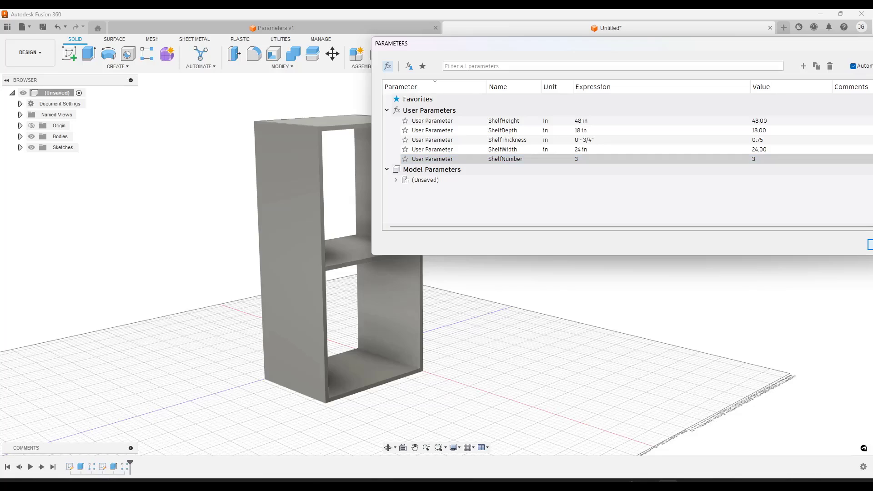
pyautogui.click(870, 244)
# - Edit the shelf pattern so its quantity is ShelfNumber+1, and confirm the change
pyautogui.click(124, 470)
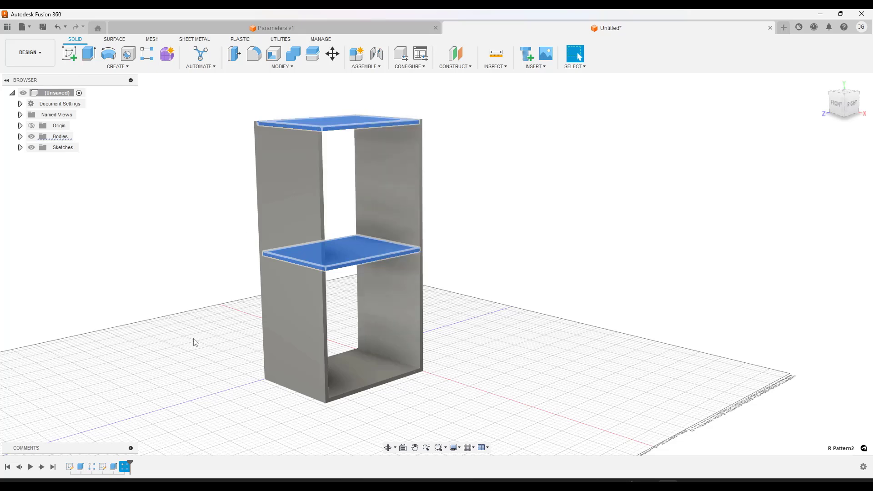
pyautogui.rightClick(124, 468)
pyautogui.click(159, 381)
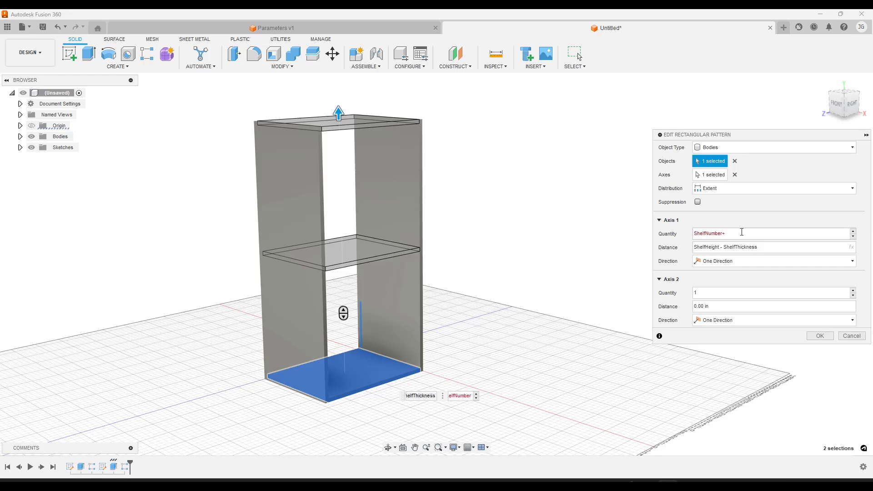
pyautogui.press('Return')
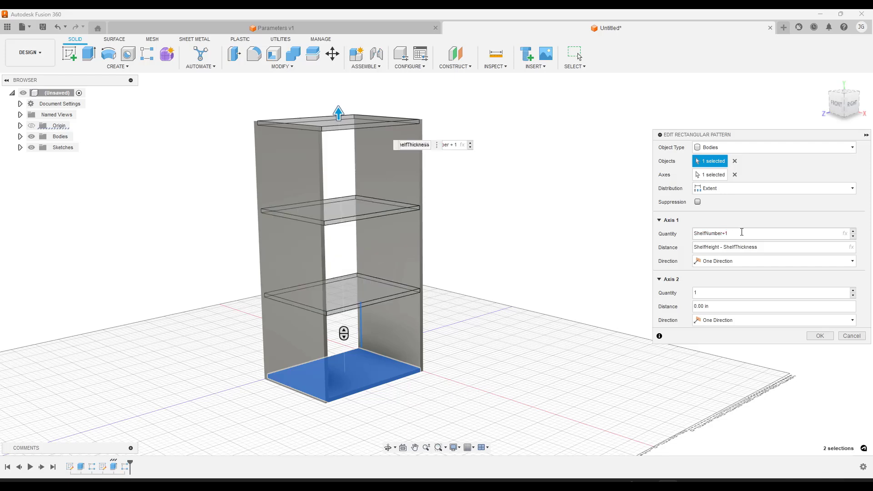
pyautogui.click(819, 336)
# - Apply the Walnut - Glossy wood appearance to all bodies of the shelf unit and close the appearance settings
pyautogui.moveTo(237, 99); pyautogui.dragTo(494, 423)
pyautogui.rightClick(330, 246)
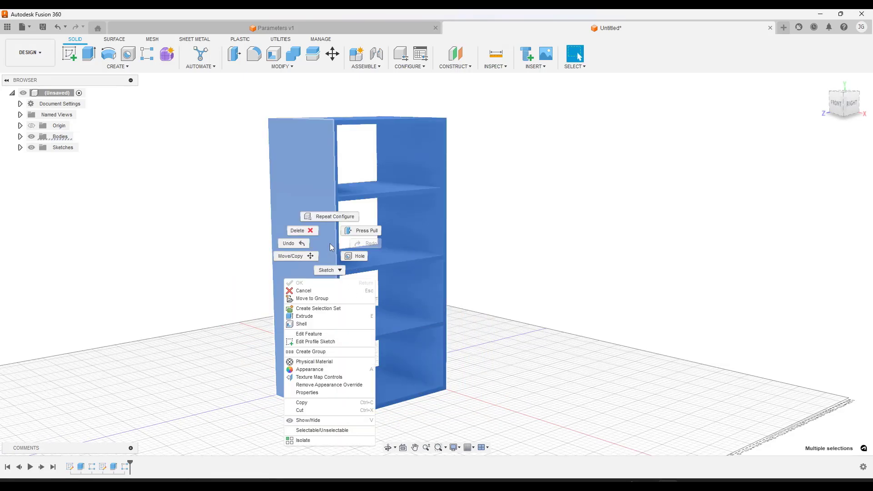
pyautogui.click(331, 369)
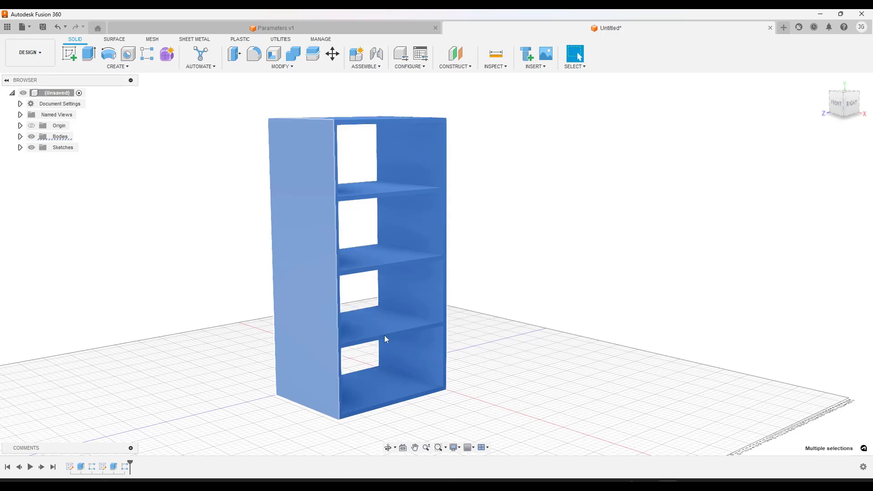
pyautogui.scroll(-3, 704, 400)
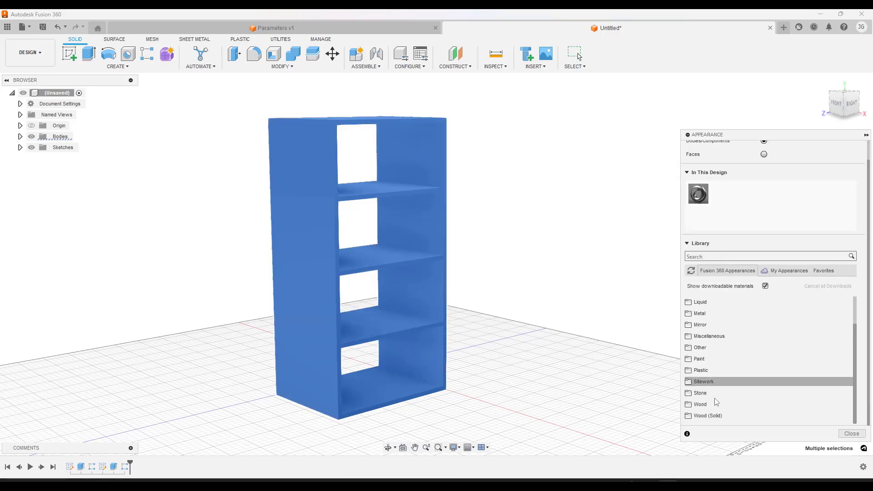
pyautogui.click(702, 404)
pyautogui.scroll(-5, 723, 377)
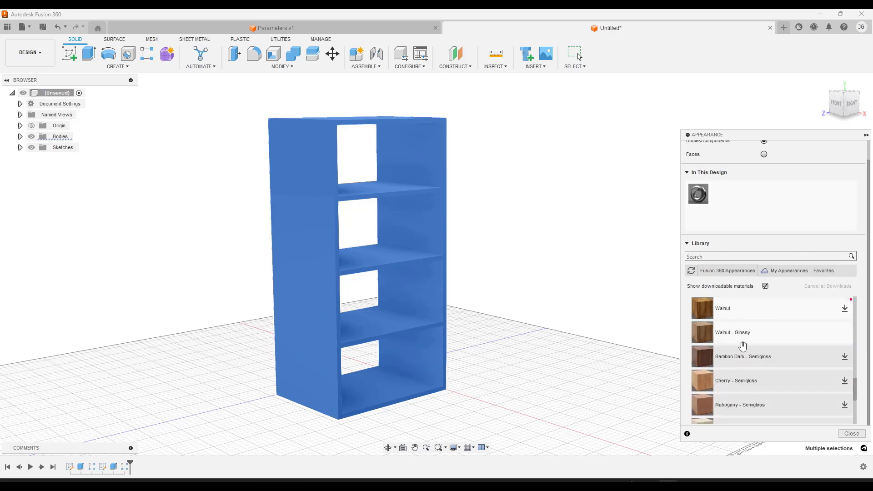
pyautogui.moveTo(702, 333); pyautogui.dragTo(319, 251)
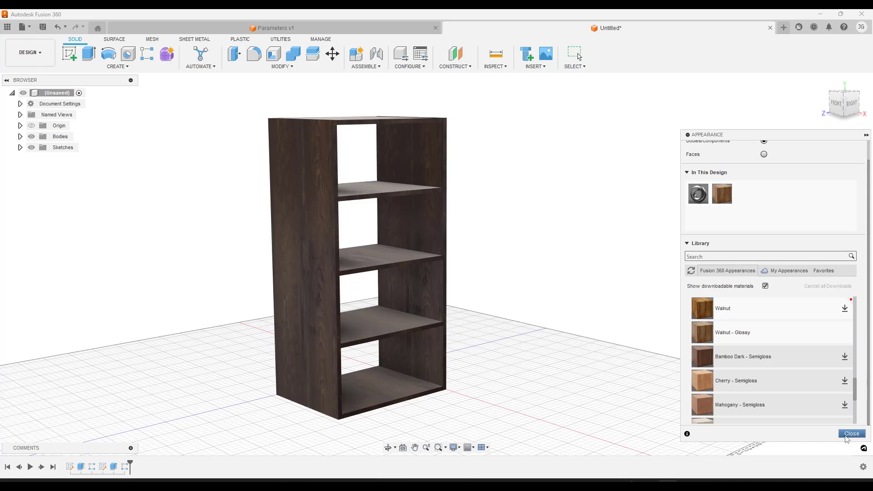
pyautogui.click(851, 434)
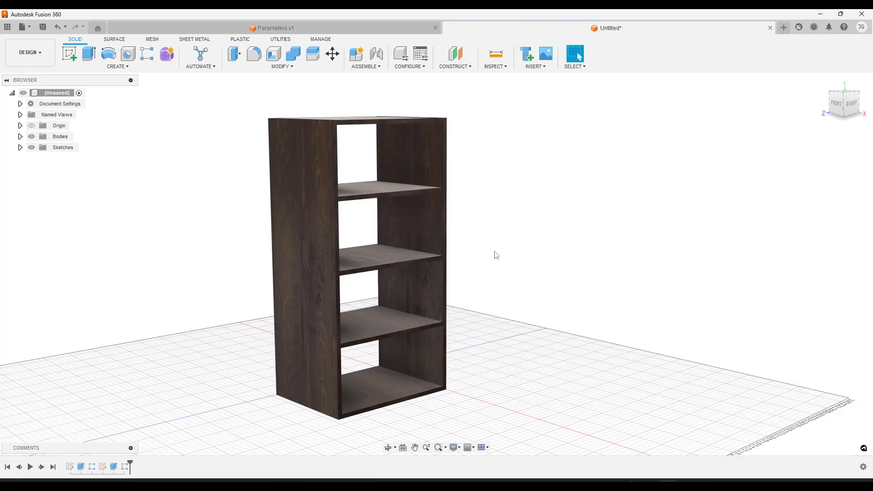
# - Reopen the parameters dialog and set the ShelfNumber user parameter to 5
pyautogui.keyDown('shift'); pyautogui.moveTo(496, 255); pyautogui.dragTo(409, 255, button='middle'); pyautogui.keyUp('shift')
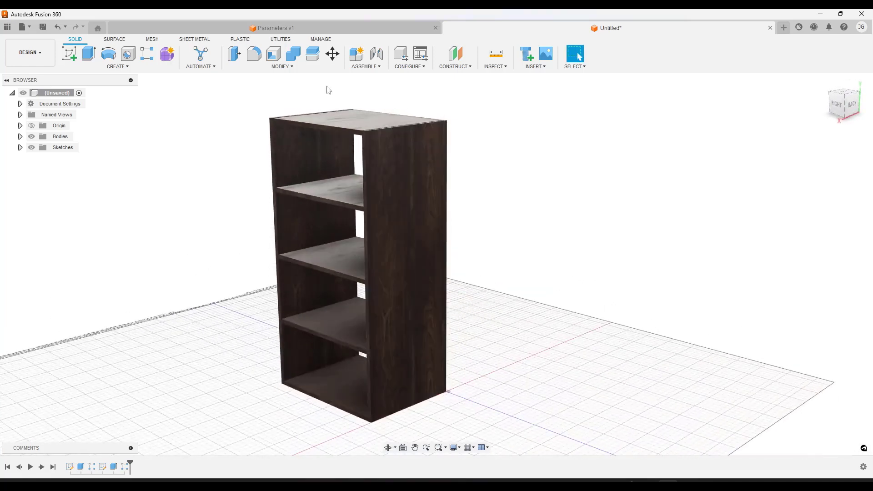
pyautogui.click(282, 67)
pyautogui.click(264, 279)
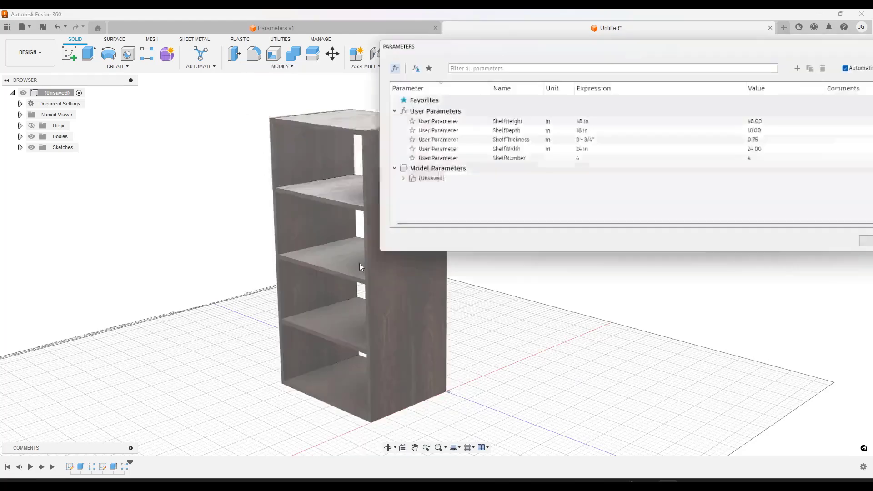
pyautogui.click(591, 158)
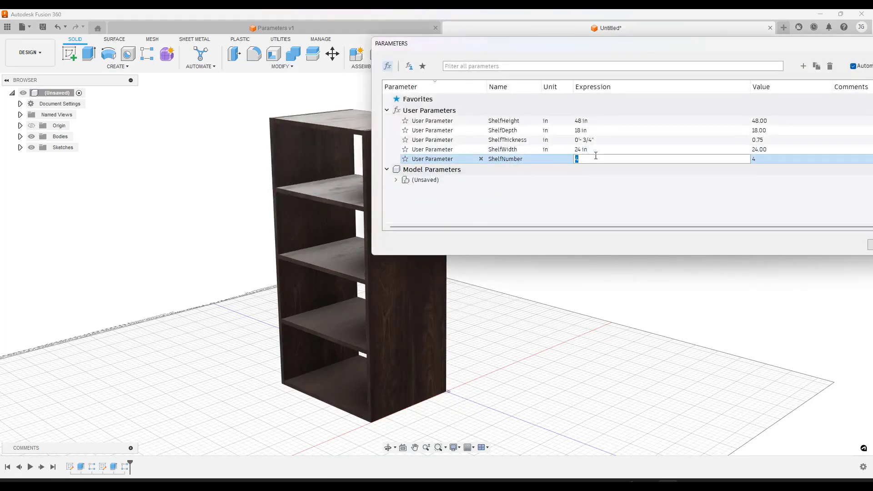
pyautogui.write('5')
pyautogui.press('Return')
# - Set the ShelfWidth user parameter to 18 in
pyautogui.click(587, 149)
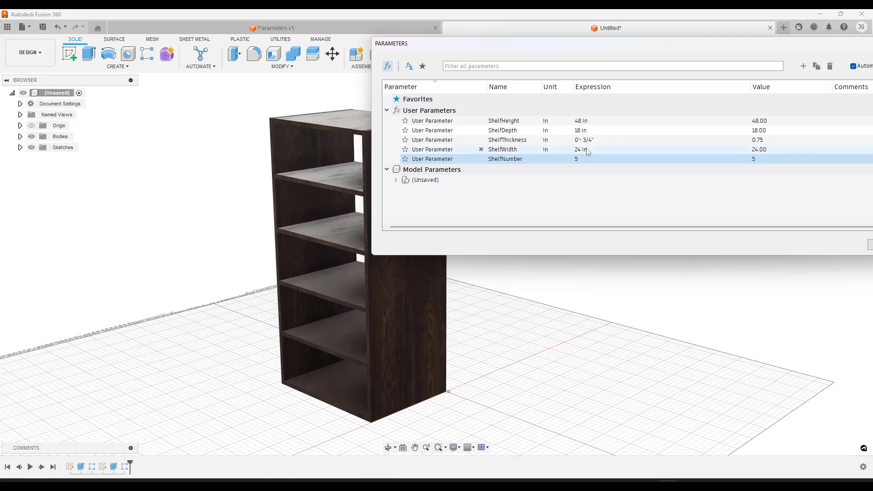
pyautogui.click(588, 149)
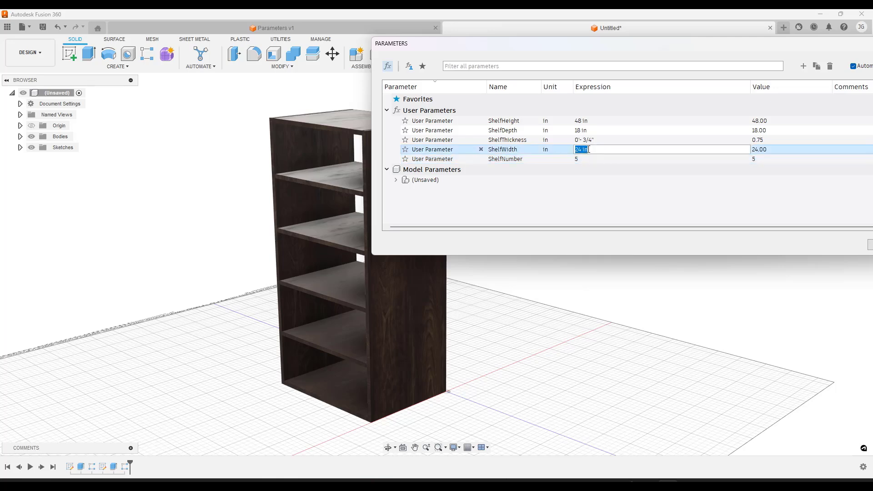
pyautogui.write('18')
pyautogui.press('Return')
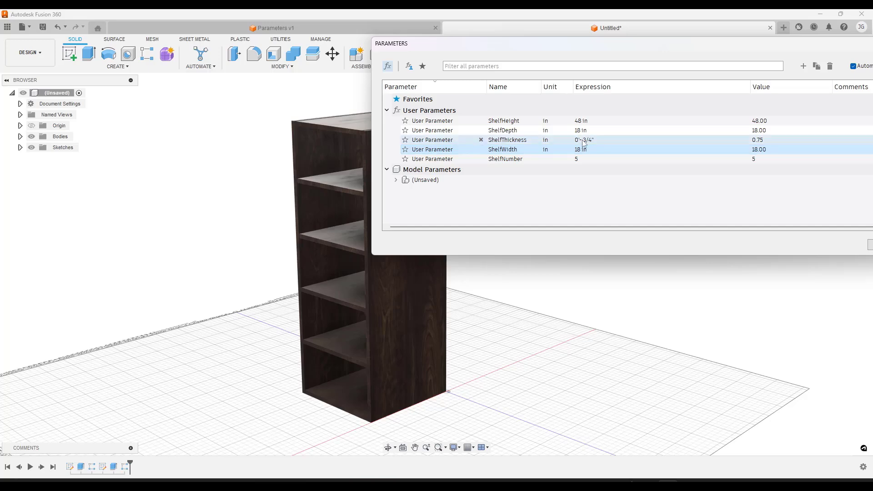
# - Set the ShelfDepth user parameter to 12 in and bring the whole shelf unit into view beside the dialog
pyautogui.click(581, 131)
pyautogui.click(581, 130)
pyautogui.write('12')
pyautogui.press('Return')
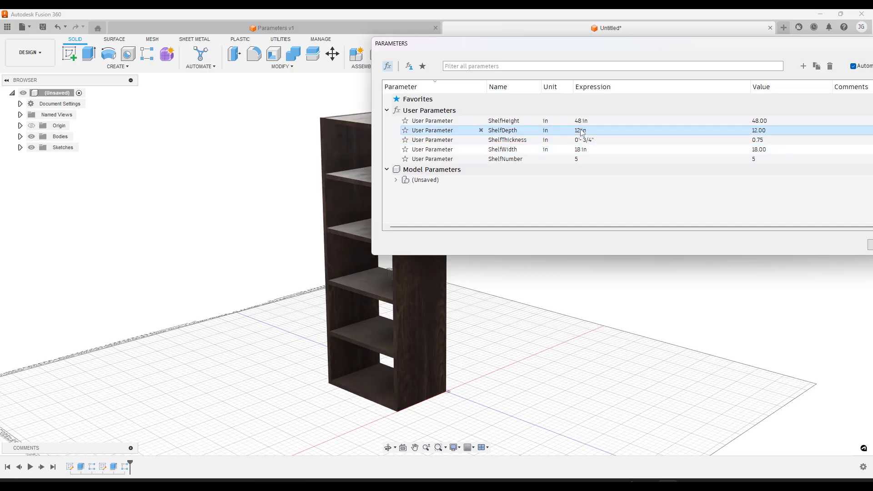
pyautogui.moveTo(166, 289); pyautogui.dragTo(151, 276, button='middle')
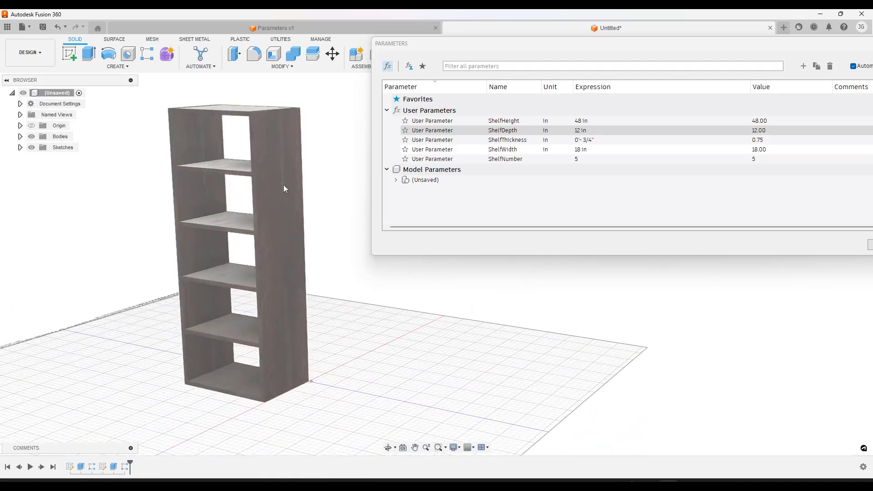